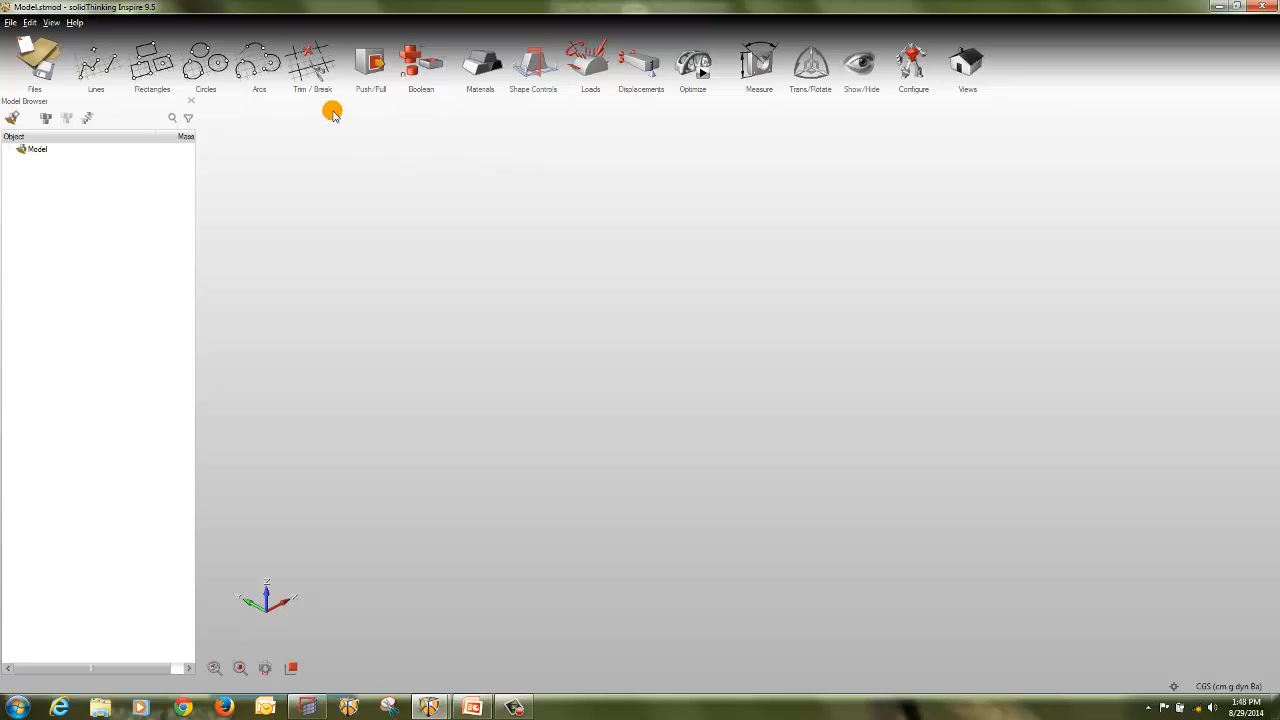
# Step: Open a sketch on the ground plane and choose the Rectangle by Corners tool
pyautogui.click(152, 46)
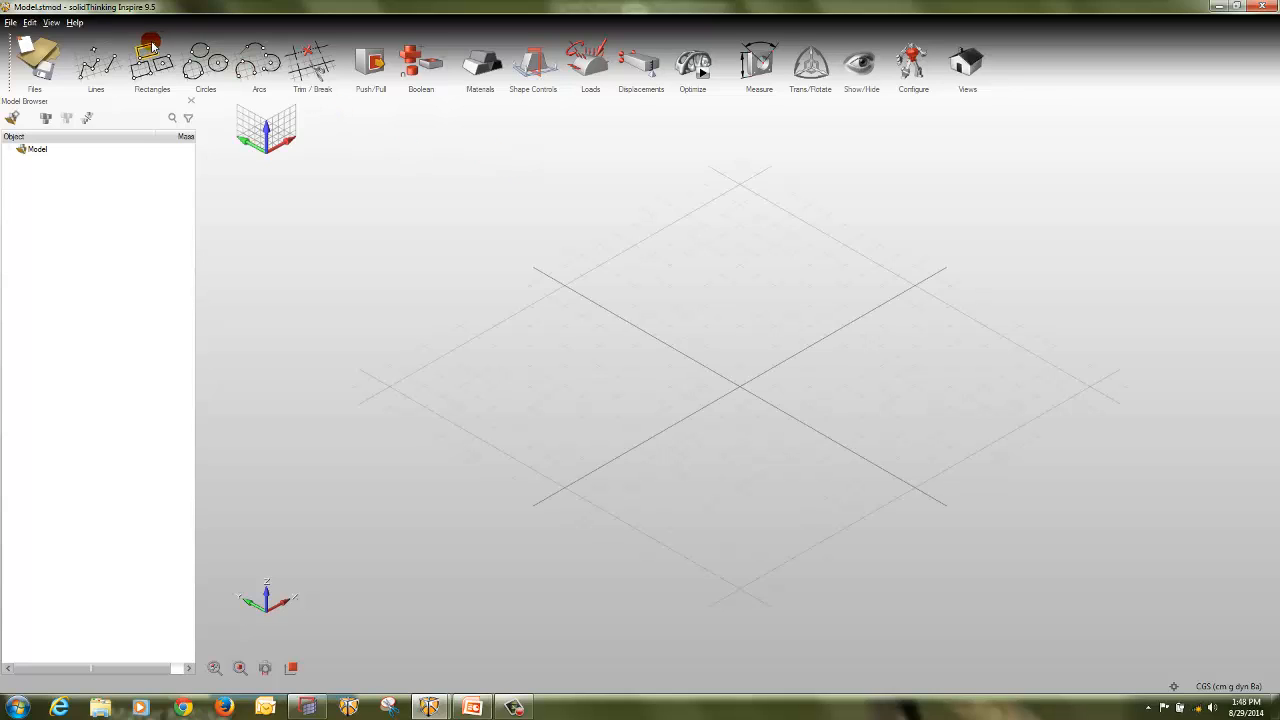
pyautogui.click(583, 400)
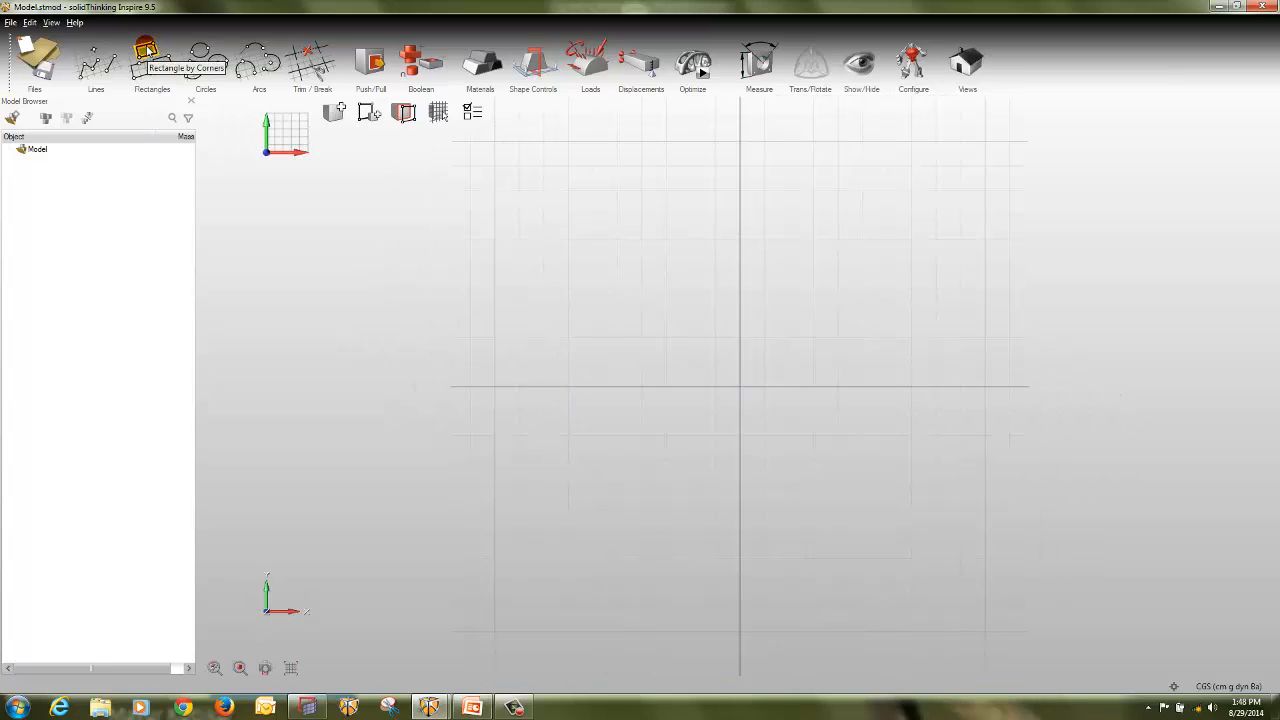
pyautogui.click(147, 50)
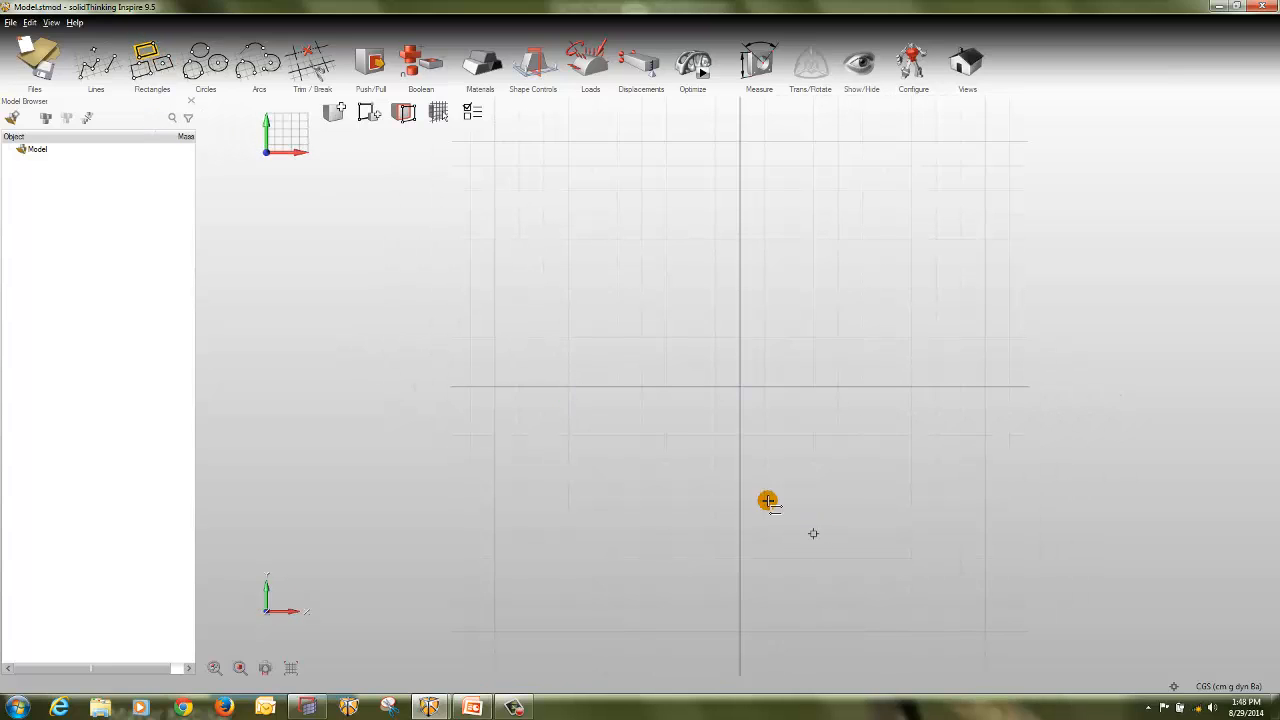
pyautogui.click(544, 387)
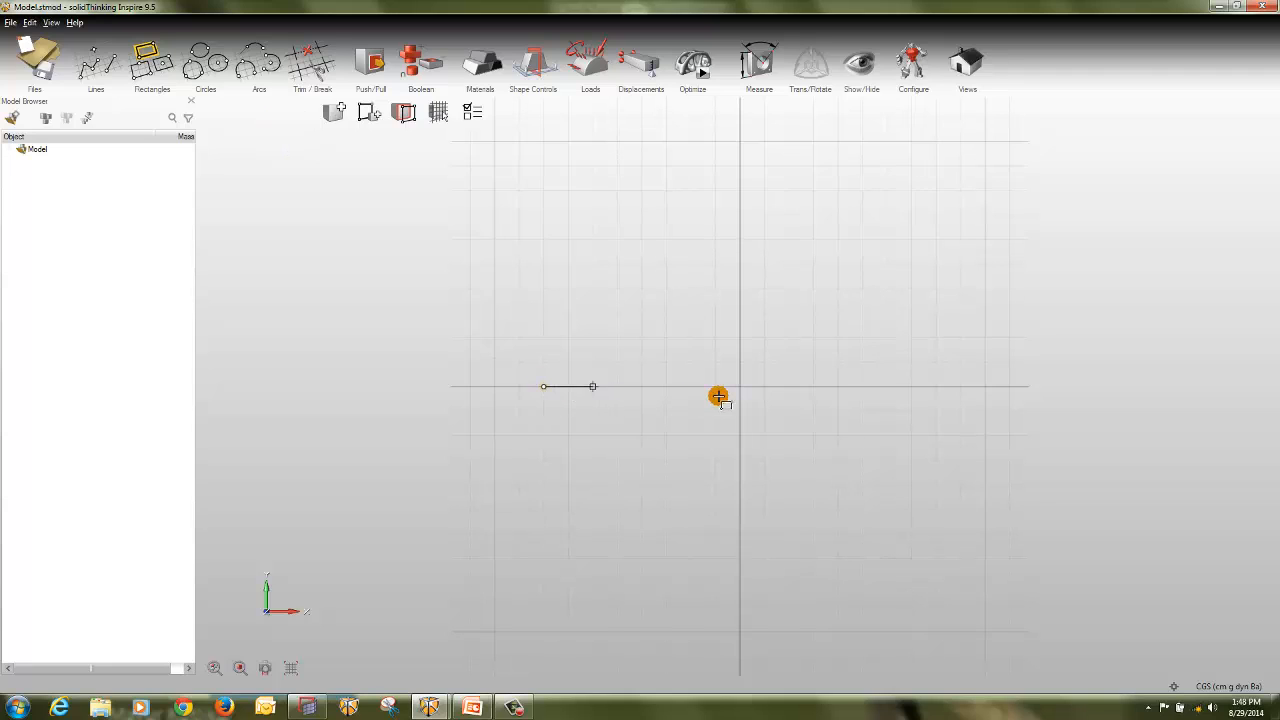
pyautogui.click(936, 386)
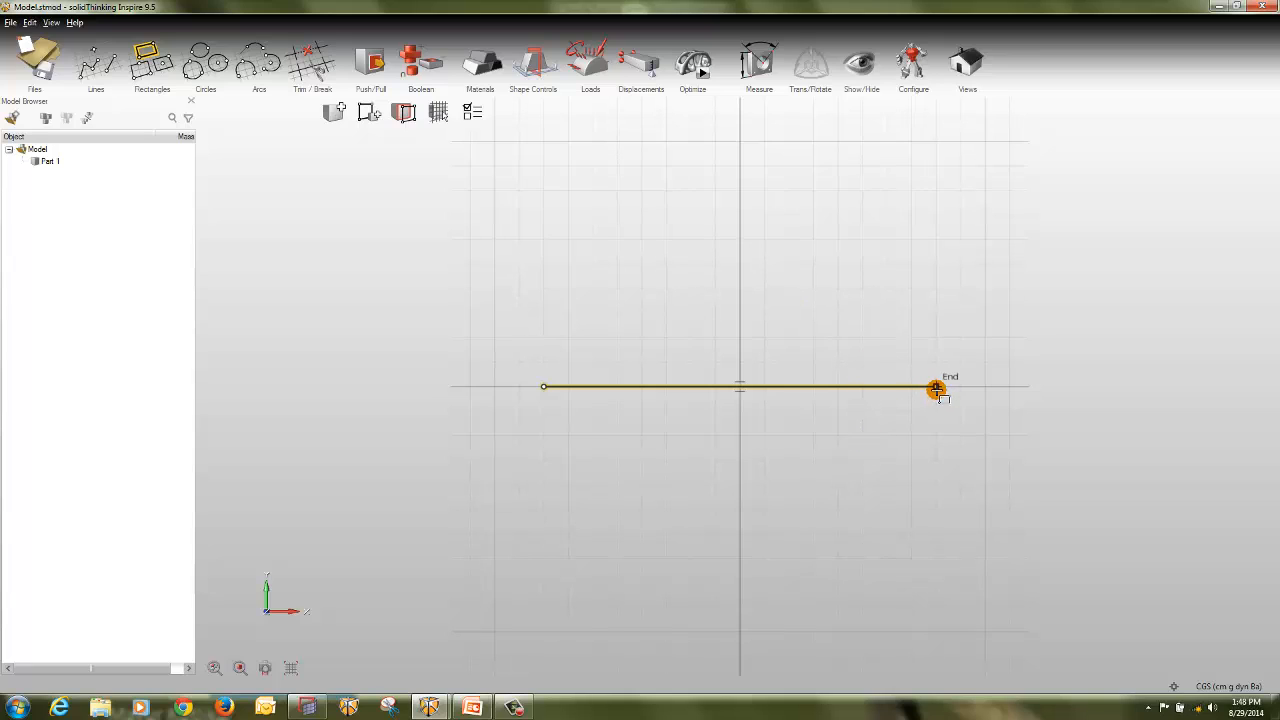
pyautogui.rightClick(933, 421)
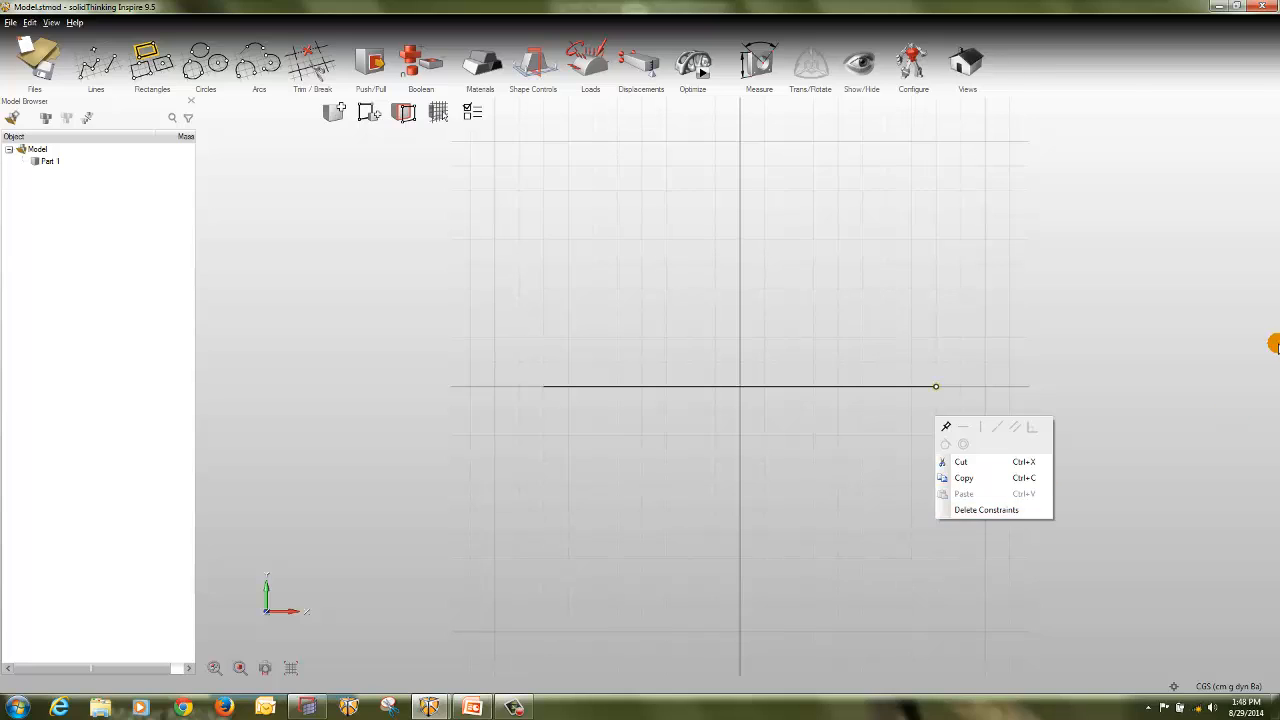
pyautogui.click(1115, 381)
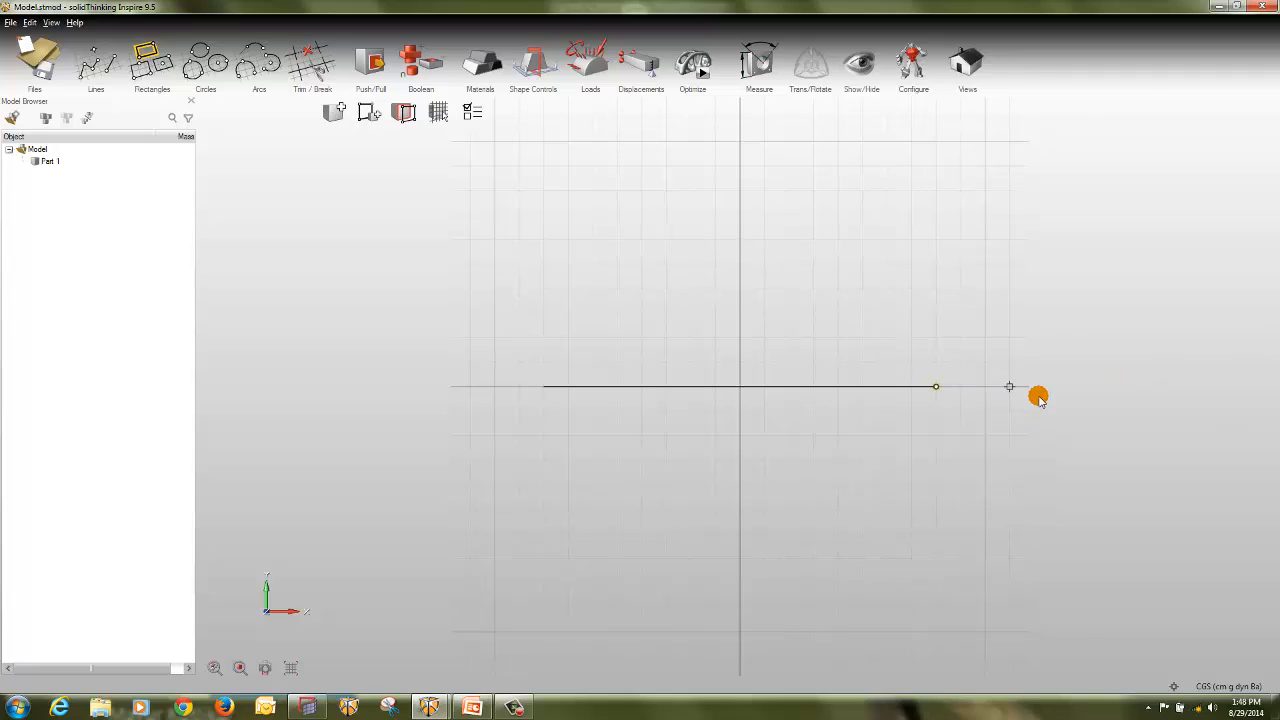
pyautogui.hotkey('ctrl', 'z')
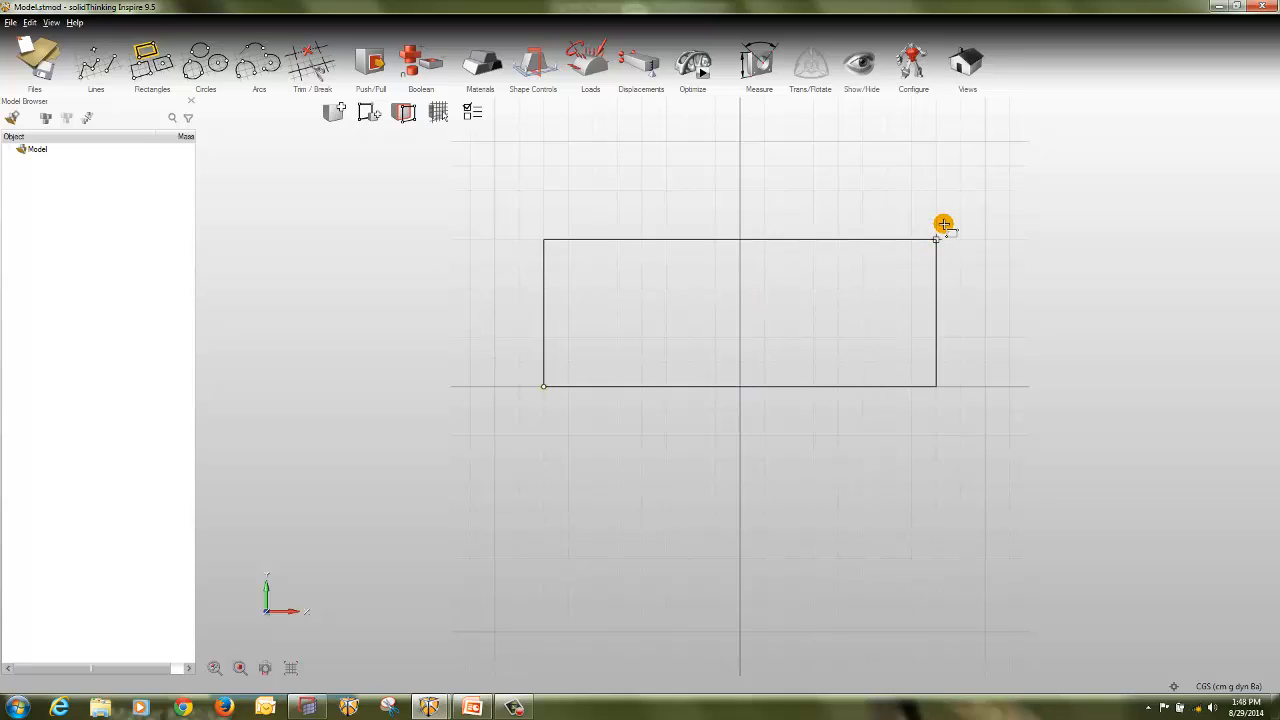
# Step: Sketch a rectangle standing on the horizontal grid axis and set its height to 10 cm and its width to 30 cm
pyautogui.click(961, 192)
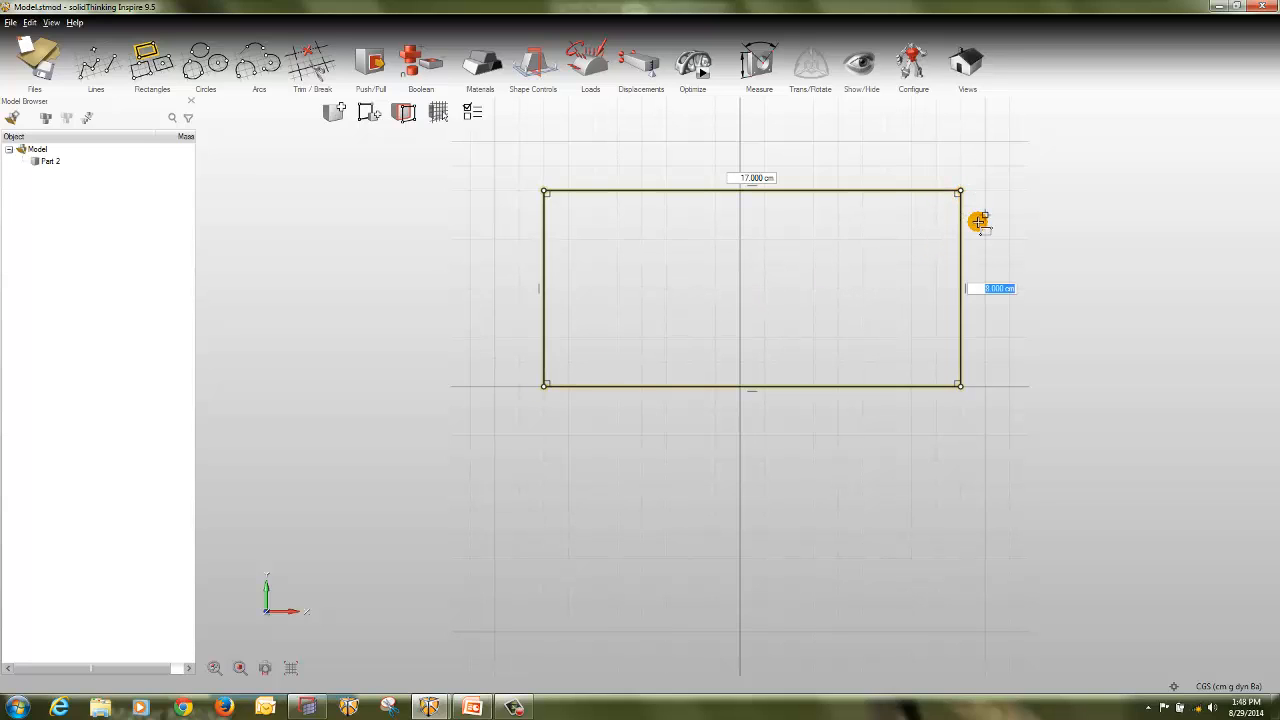
pyautogui.write('10')
pyautogui.press('Return')
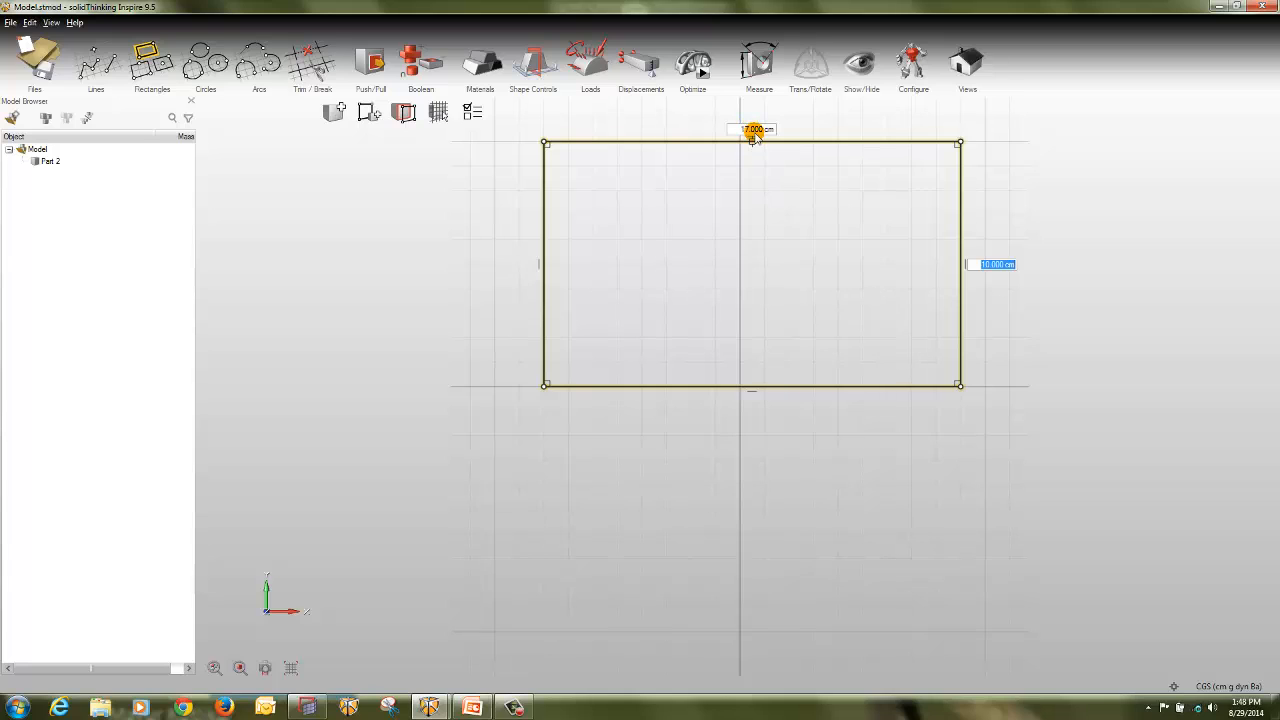
pyautogui.click(752, 129)
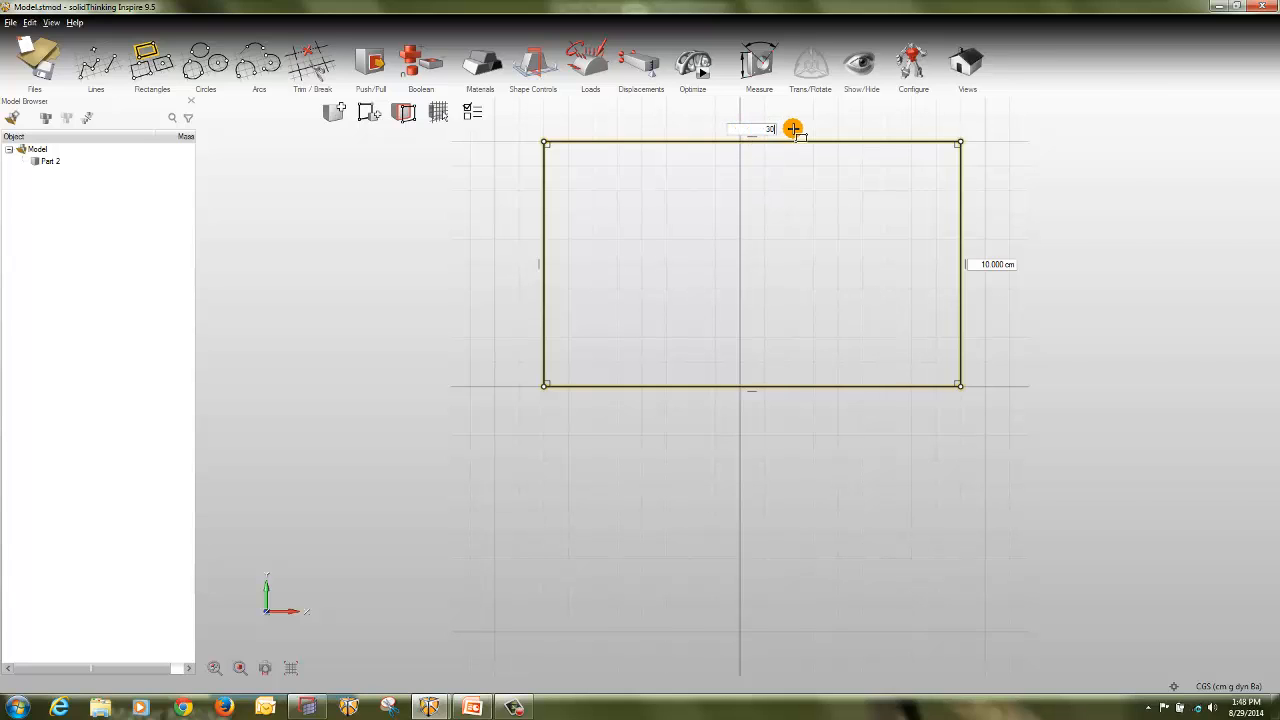
pyautogui.write('30')
pyautogui.press('Return')
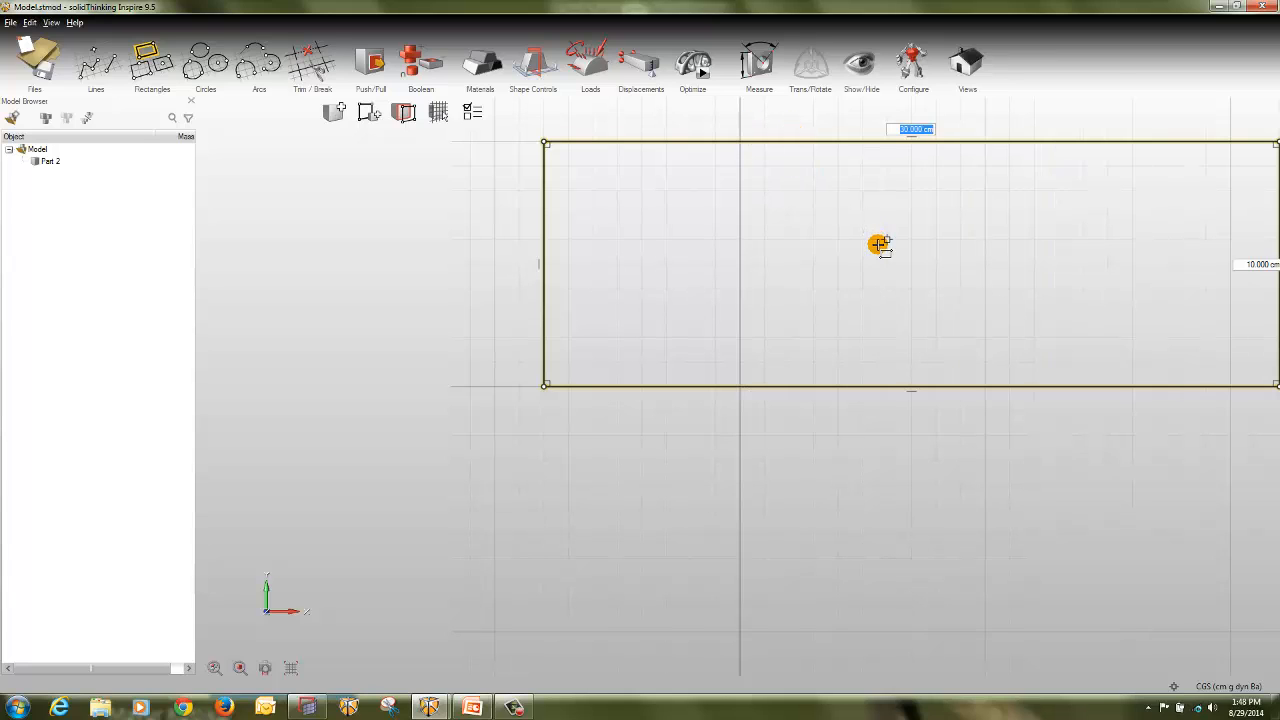
# Step: Review the available unit systems and keep CGS (cm g dyn Ba)
pyautogui.scroll(-2, 879, 244)
pyautogui.moveTo(943, 291)
pyautogui.mouseDown(button='middle')
pyautogui.moveTo(771, 360)
pyautogui.moveTo(829, 351)
pyautogui.mouseUp(button='middle')
pyautogui.scroll(2, 827, 349)
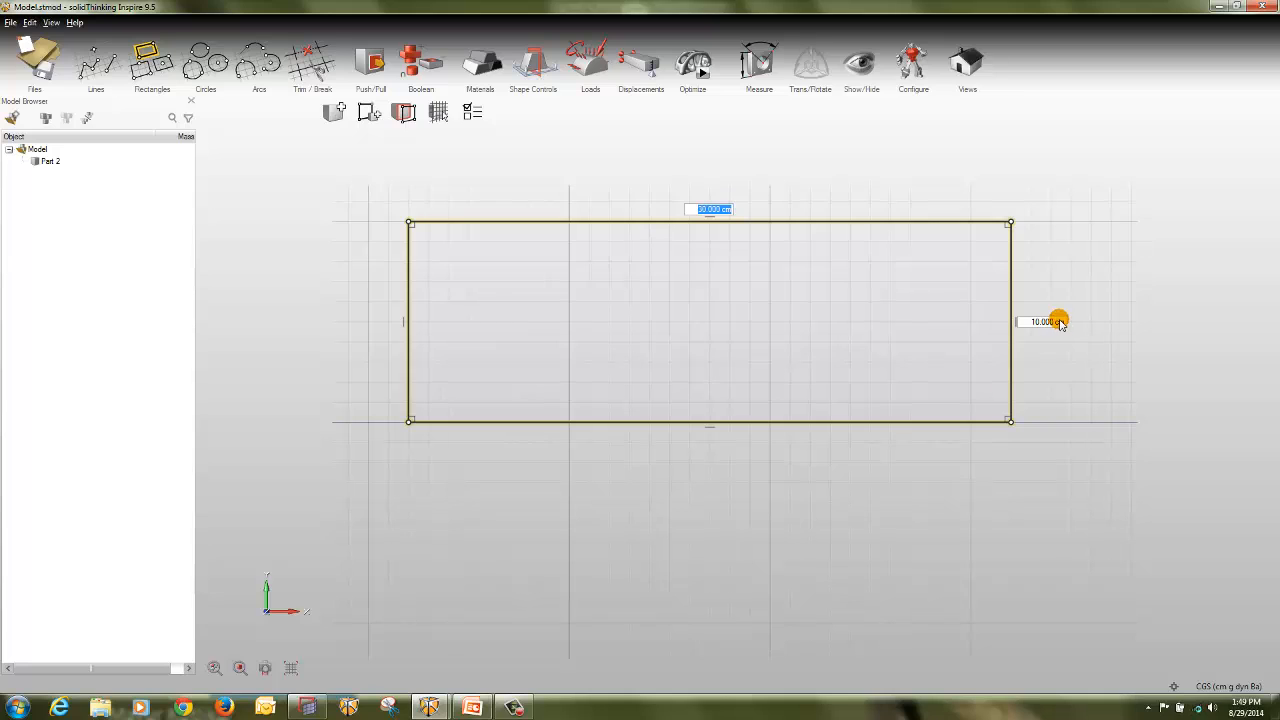
pyautogui.click(1233, 688)
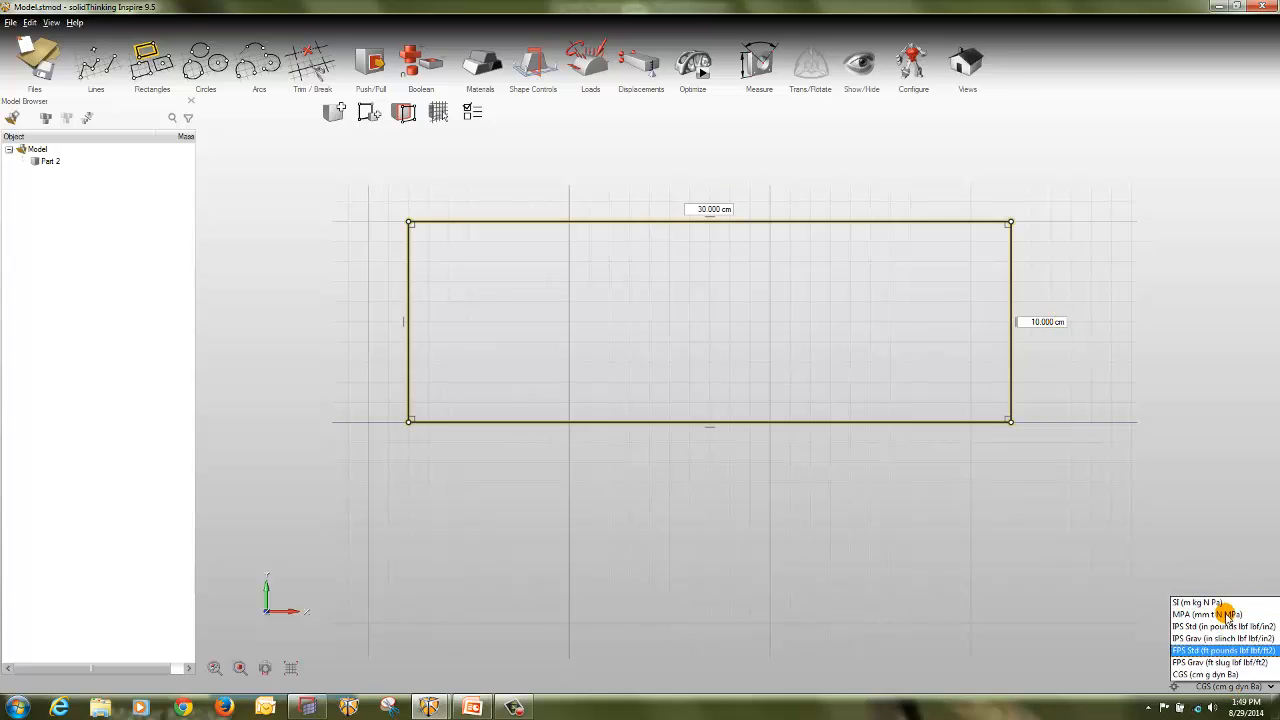
pyautogui.click(1226, 676)
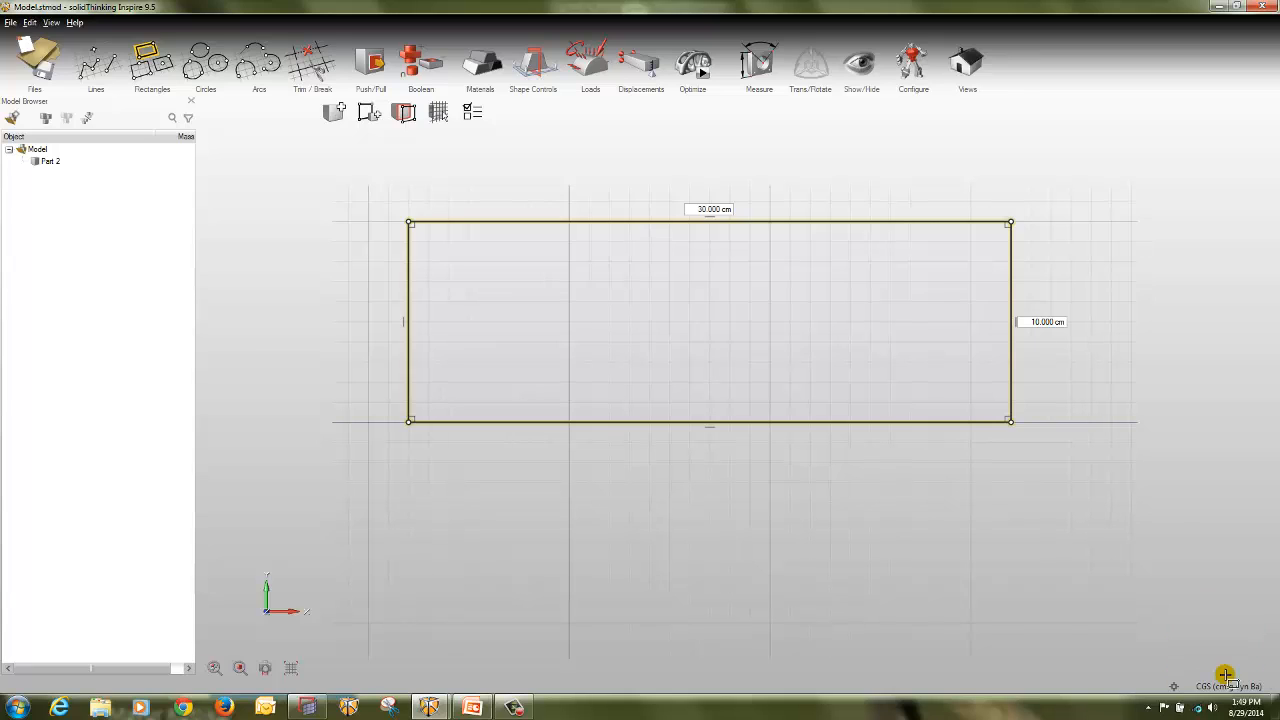
# Step: Finish the rectangle sketch and Push/Pull the rectangle 10 cm into a solid block
pyautogui.click(1136, 350)
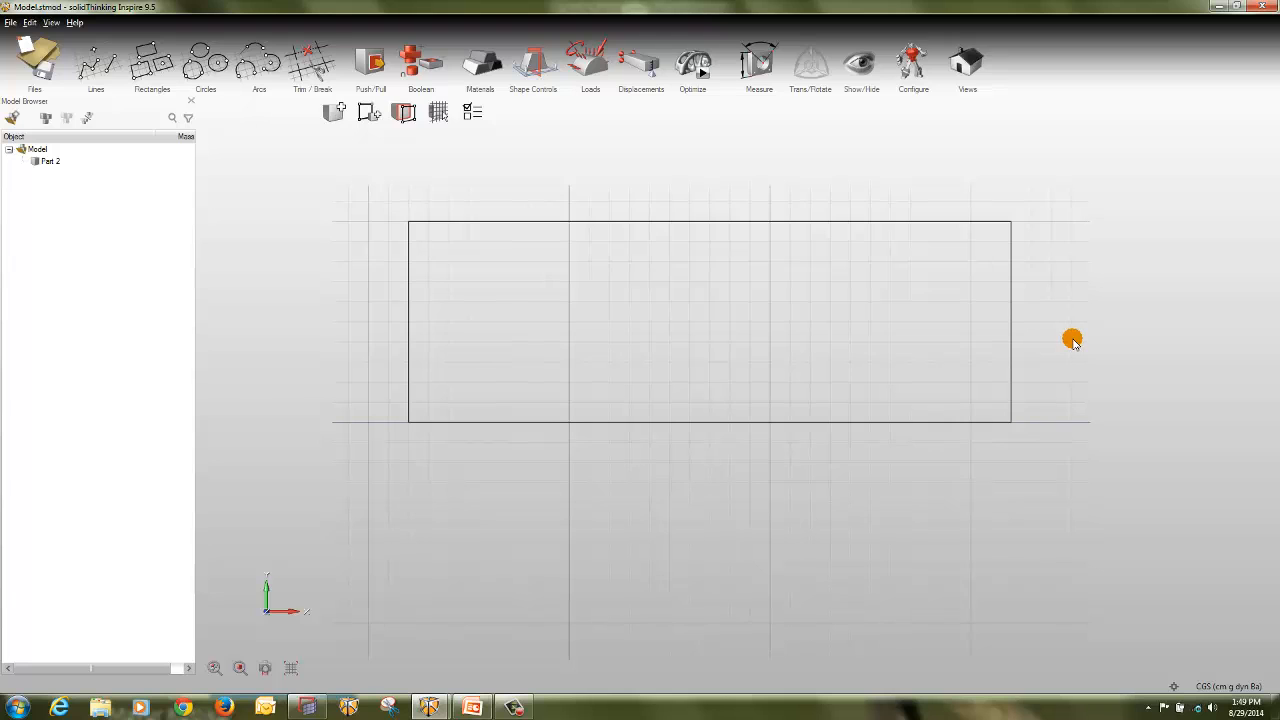
pyautogui.rightClick(1072, 340)
pyautogui.moveTo(1054, 334)
pyautogui.mouseDown(button='right')
pyautogui.moveTo(834, 349)
pyautogui.moveTo(796, 382)
pyautogui.mouseUp(button='right')
pyautogui.moveTo(791, 377); pyautogui.dragTo(640, 417)
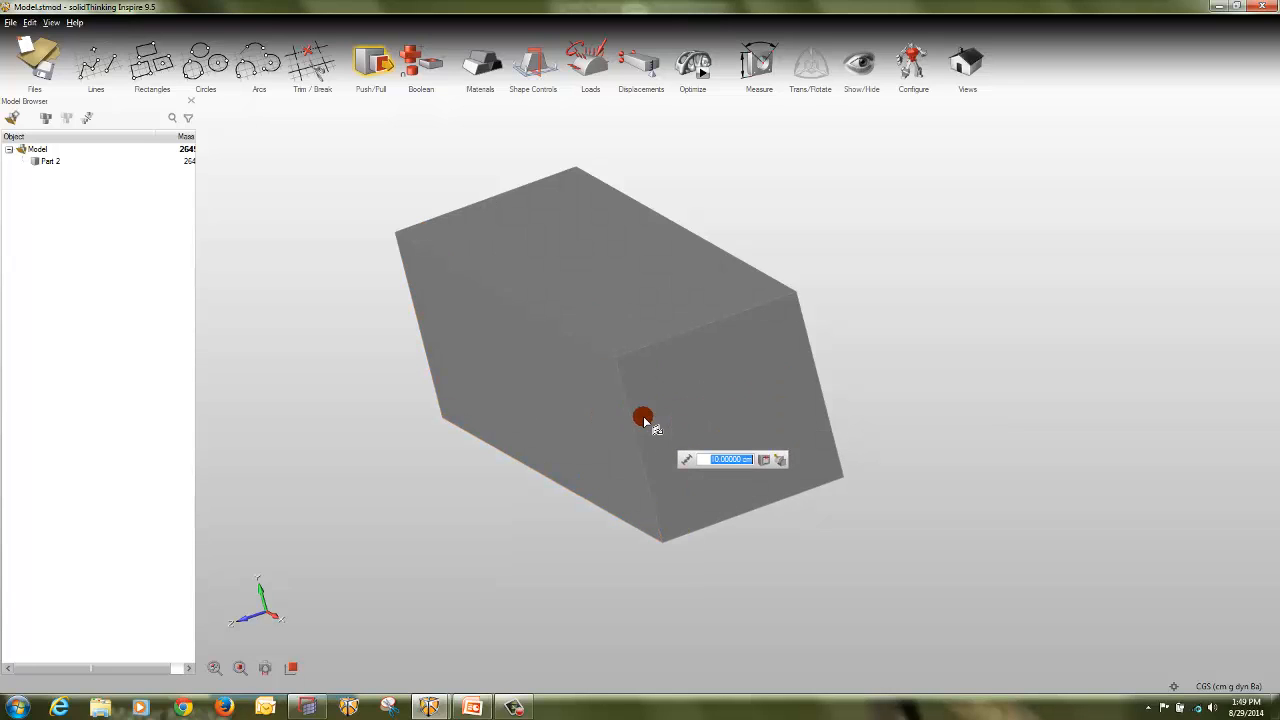
pyautogui.rightClick(910, 375)
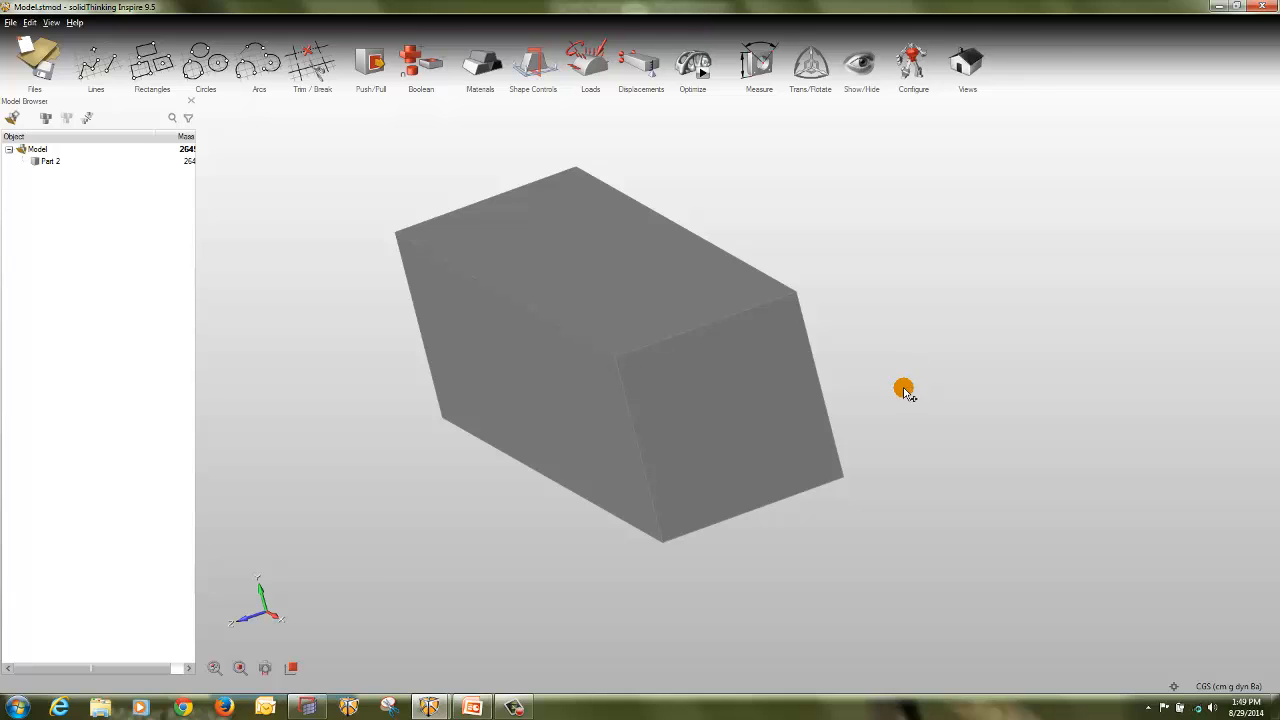
pyautogui.moveTo(903, 390); pyautogui.dragTo(1049, 329, button='right')
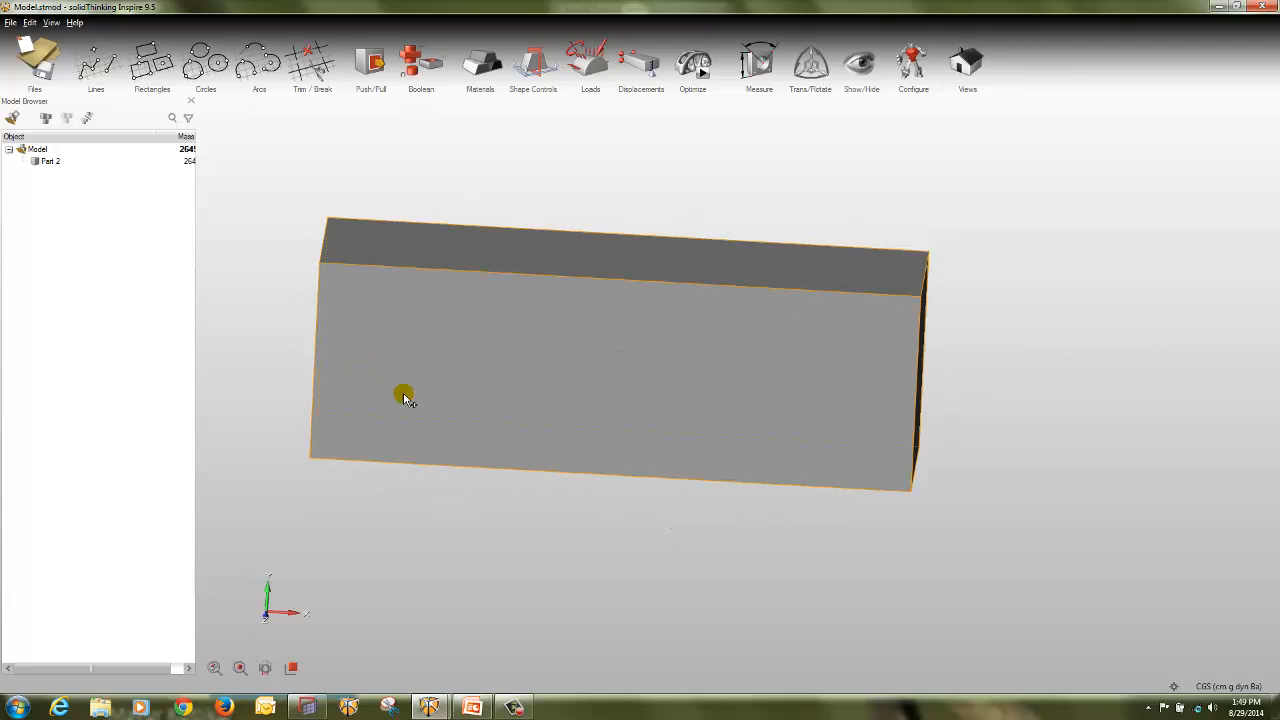
pyautogui.moveTo(405, 398)
pyautogui.mouseDown(button='right')
pyautogui.moveTo(583, 366)
pyautogui.moveTo(403, 386)
pyautogui.moveTo(566, 370)
pyautogui.moveTo(623, 423)
pyautogui.moveTo(594, 386)
pyautogui.moveTo(605, 355)
pyautogui.mouseUp(button='right')
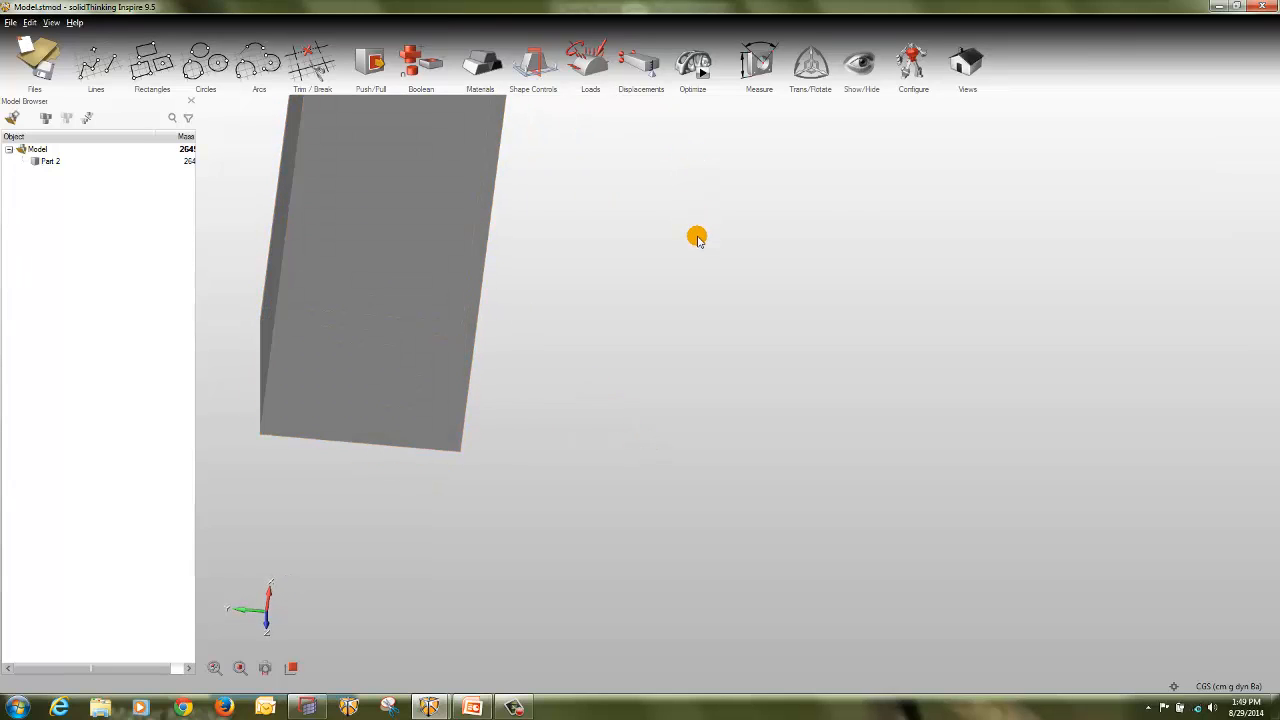
pyautogui.click(722, 212)
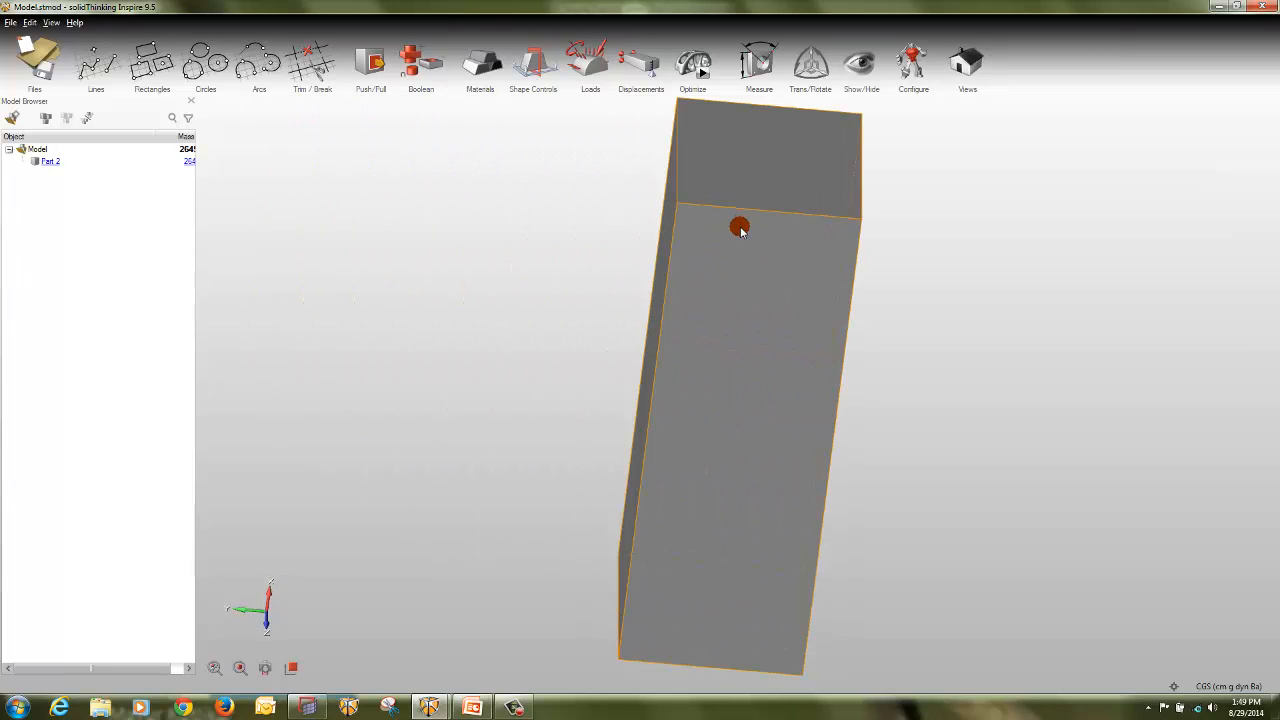
# Step: Sketch an 8 cm wide rectangle centred on the lower edge of the block's square end face and set its height to 6 cm
pyautogui.moveTo(739, 228); pyautogui.dragTo(277, 466, button='right')
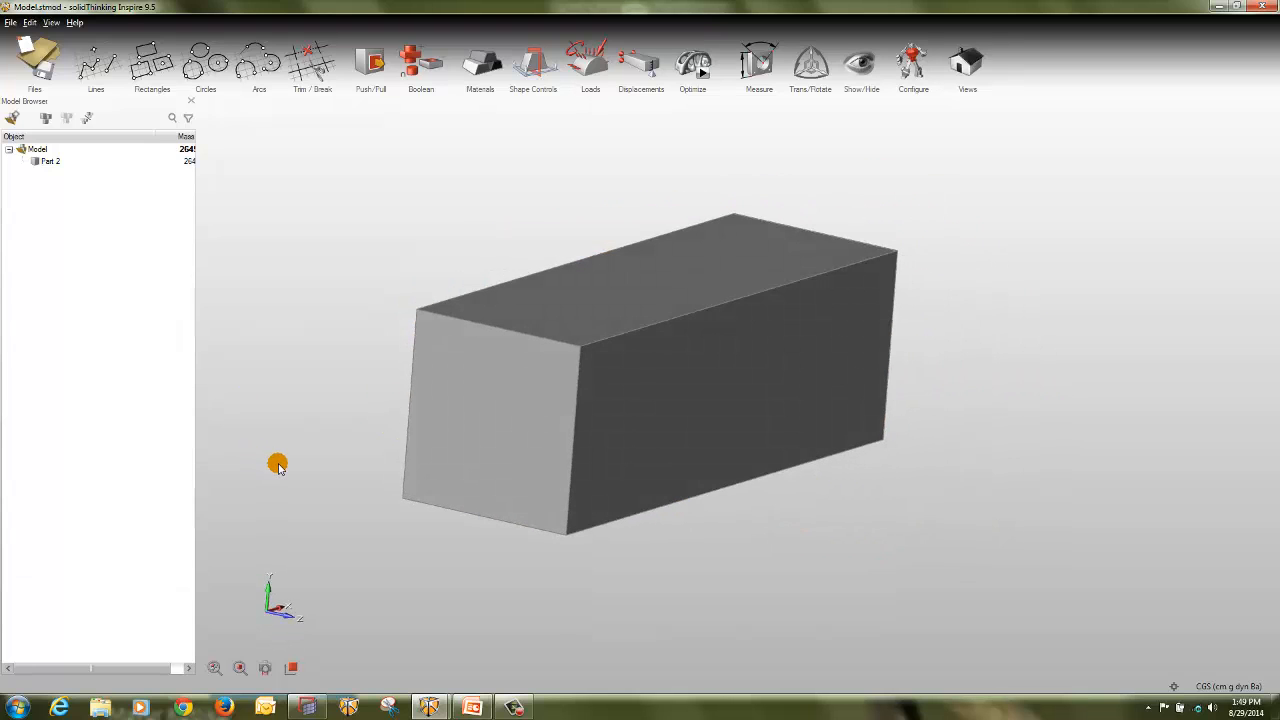
pyautogui.click(141, 70)
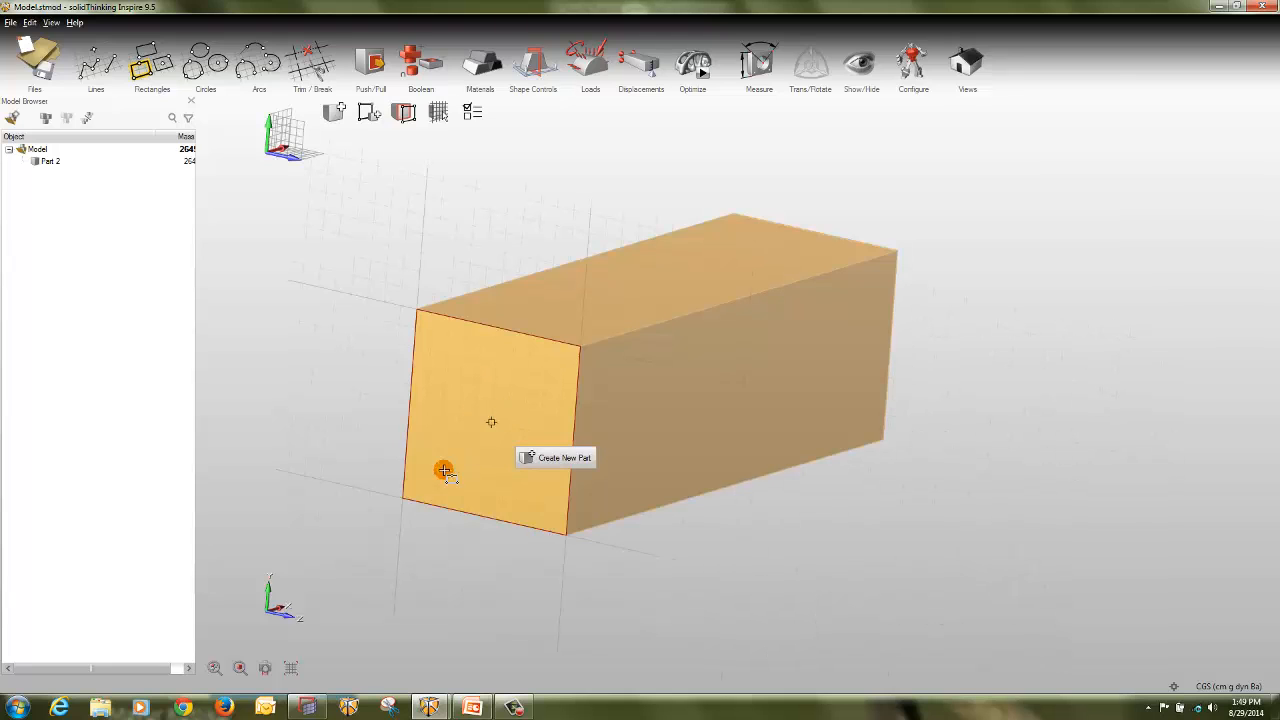
pyautogui.click(291, 668)
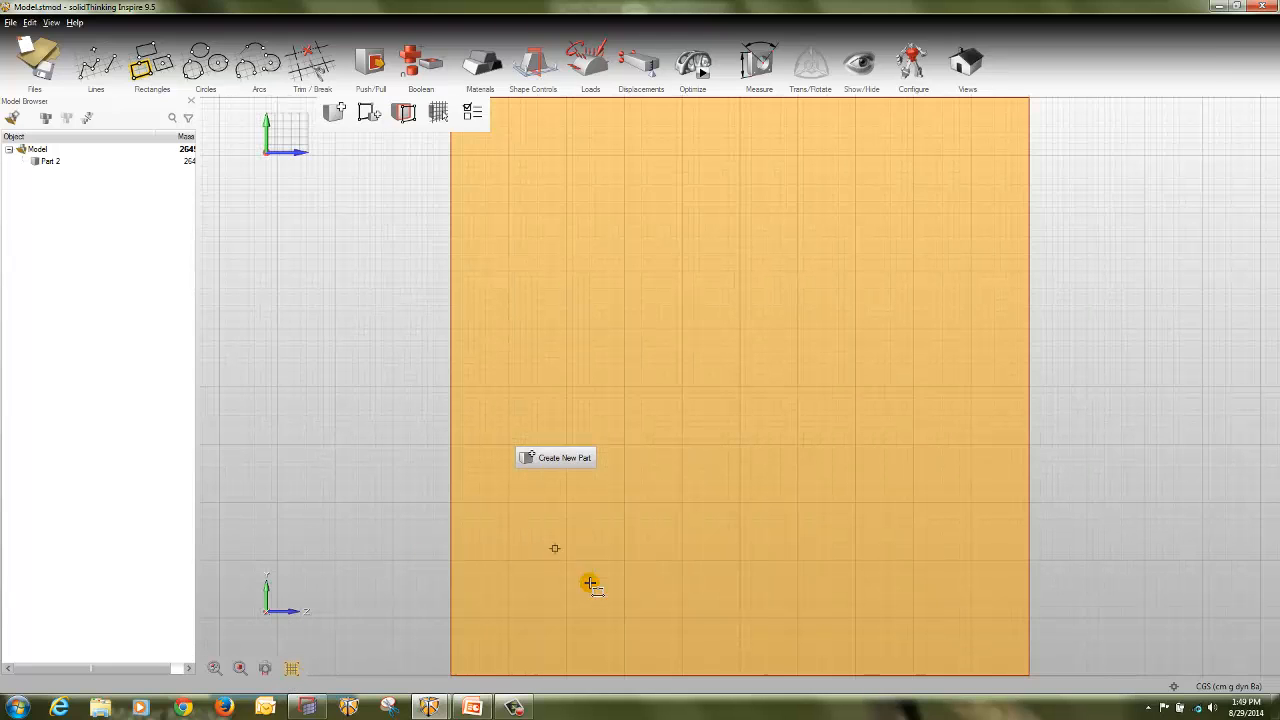
pyautogui.click(509, 676)
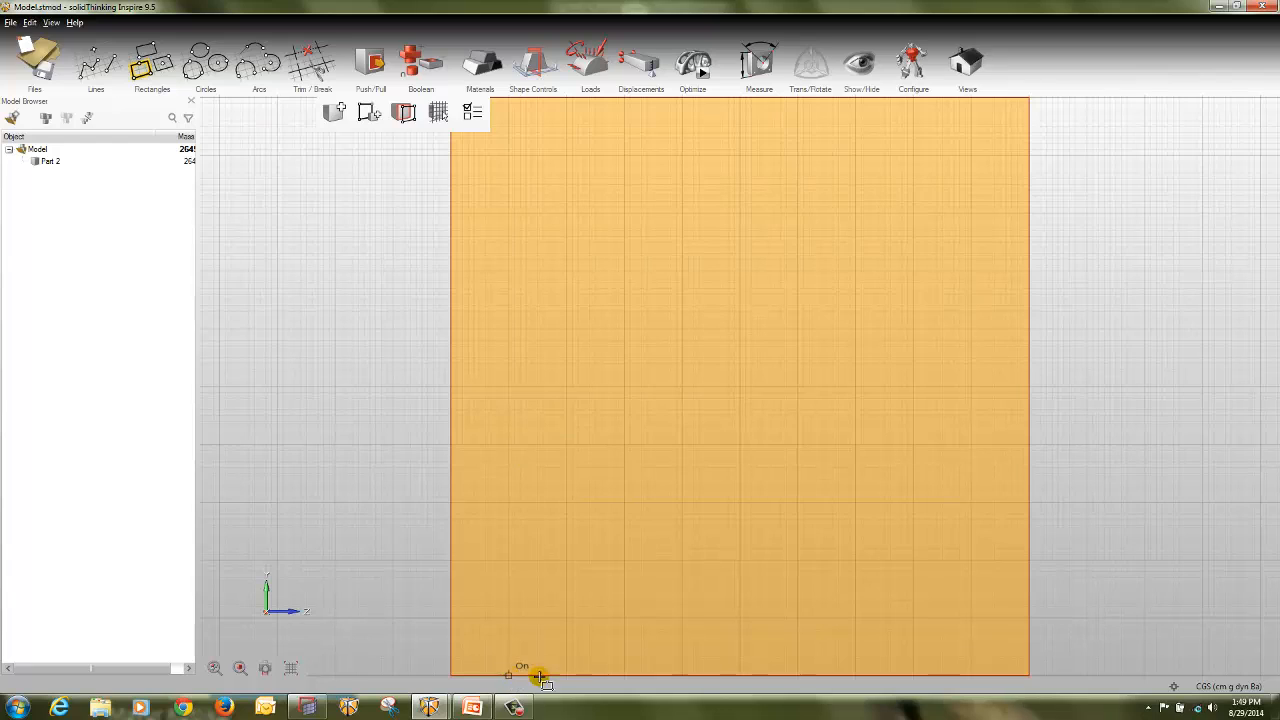
pyautogui.click(972, 676)
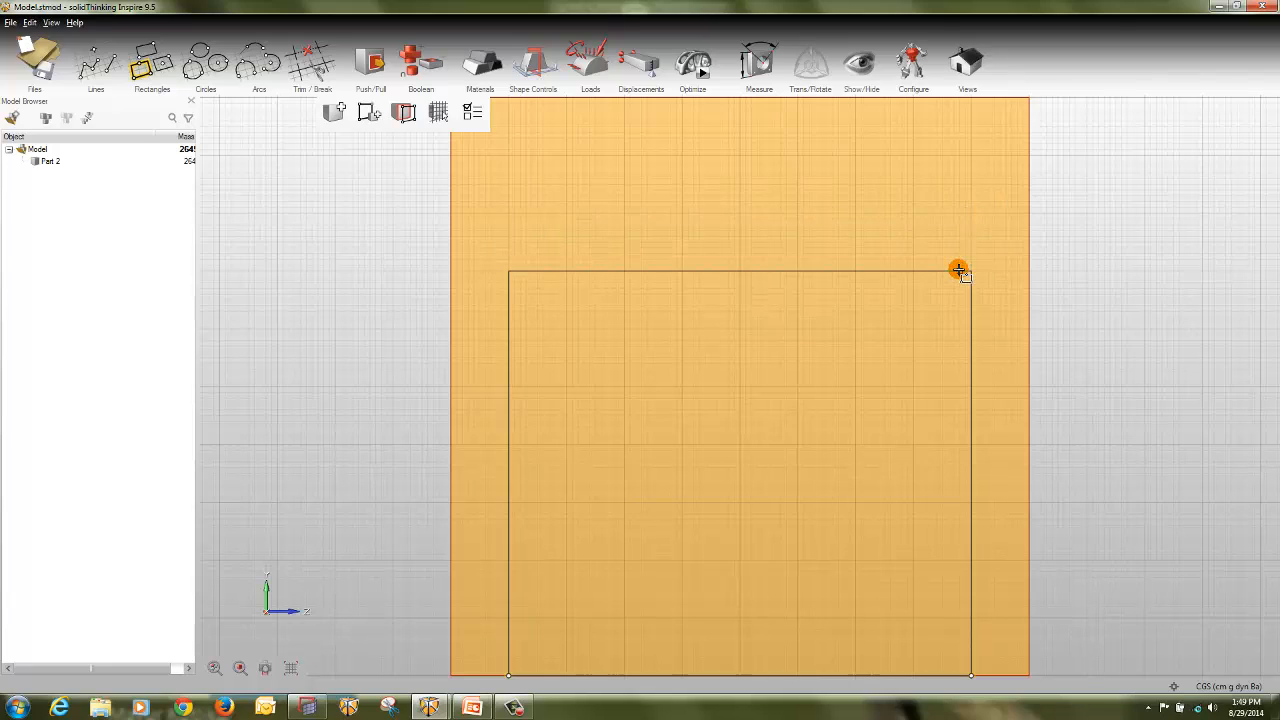
pyautogui.click(959, 270)
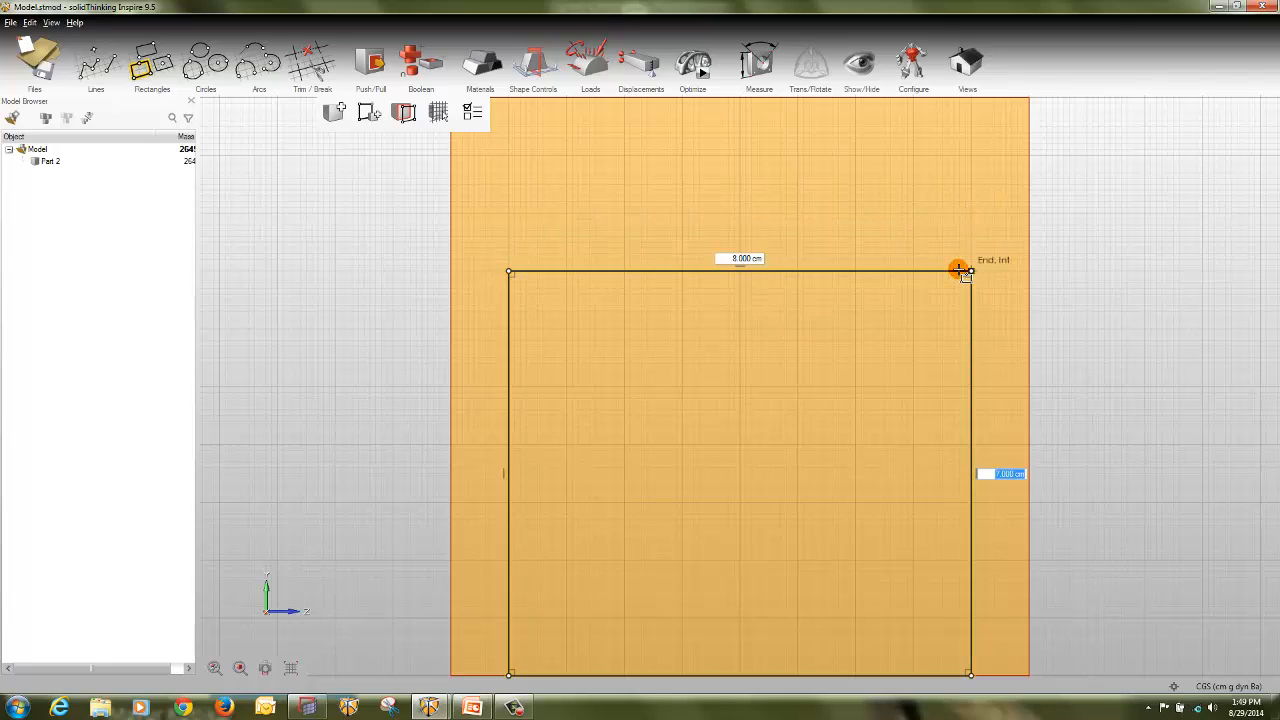
pyautogui.write('6')
pyautogui.press('Return')
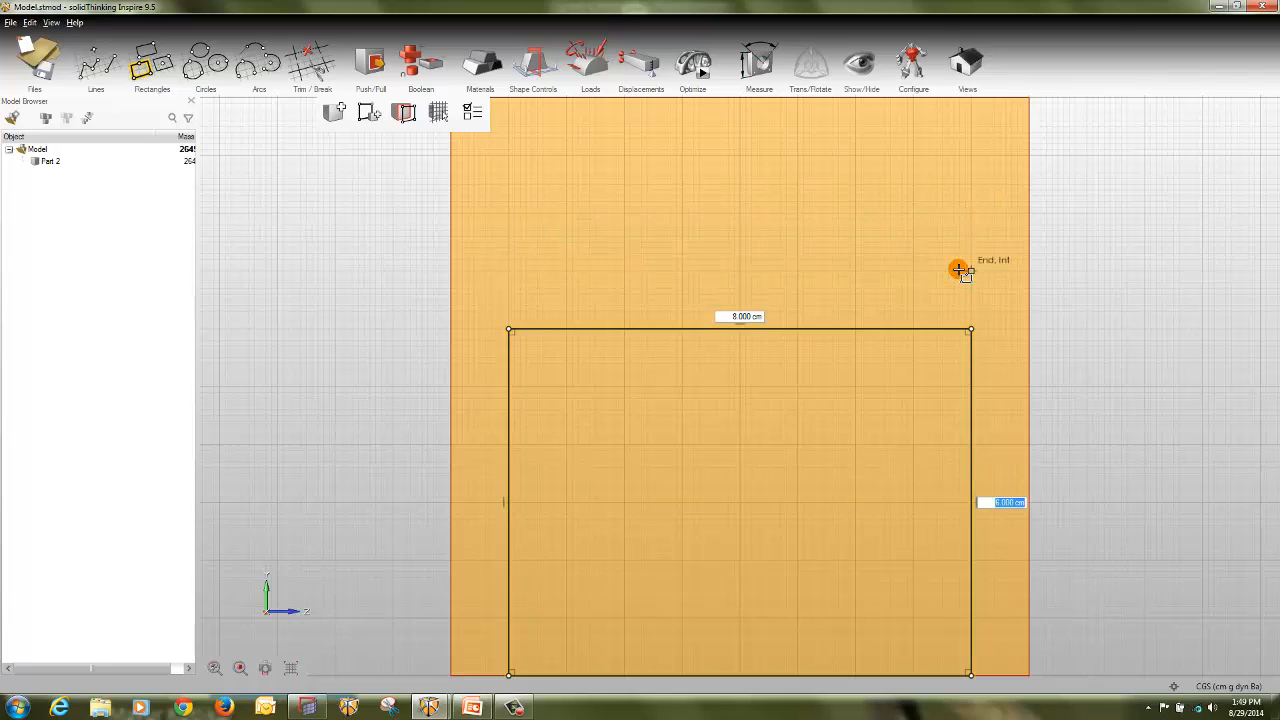
pyautogui.rightClick(1092, 293)
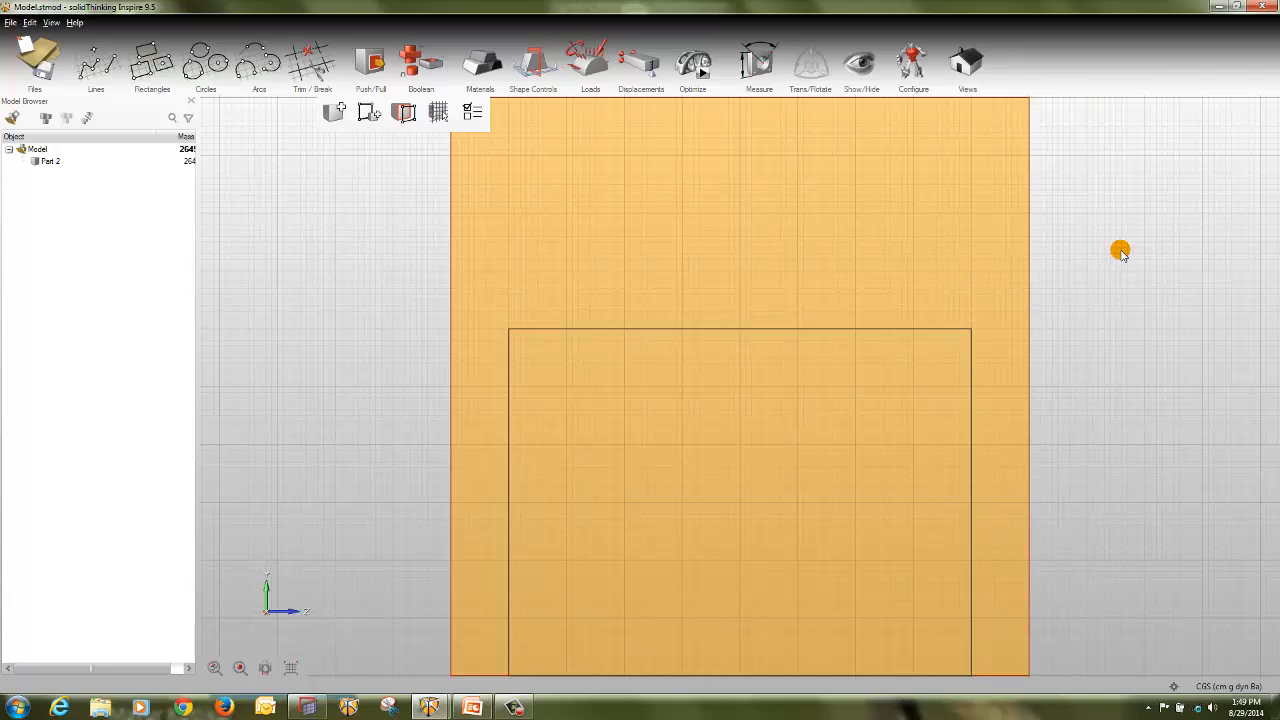
# Step: Push/Pull the end-face rectangle about -53.6 cm through the whole block to cut an open channel along its length
pyautogui.press('p')
pyautogui.scroll(-3, 1119, 250)
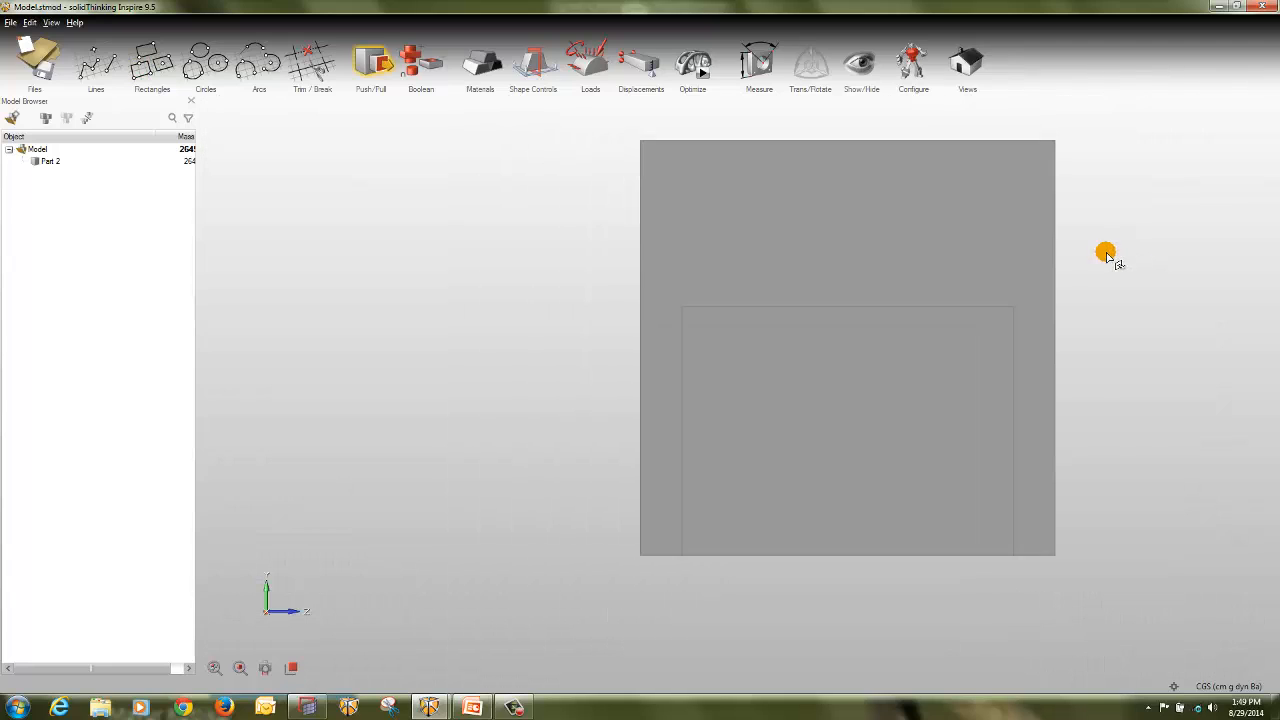
pyautogui.moveTo(1118, 263); pyautogui.dragTo(917, 549, button='right')
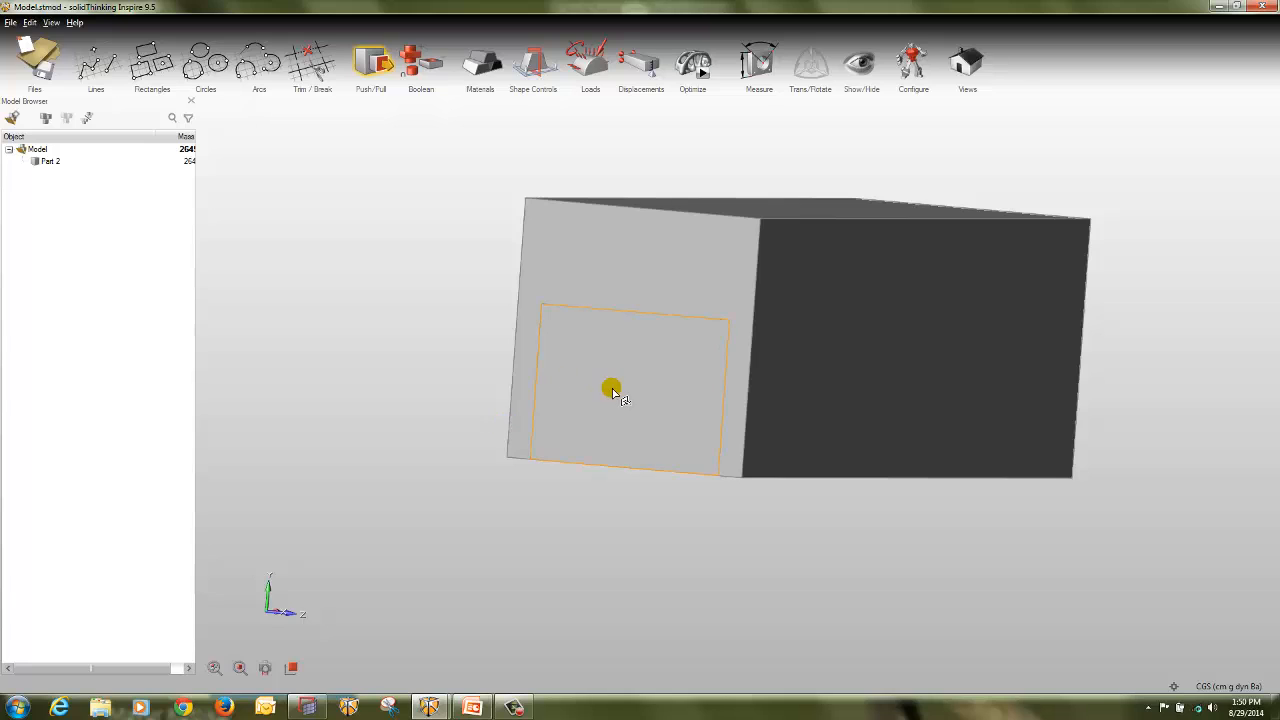
pyautogui.moveTo(612, 387); pyautogui.dragTo(1196, 364)
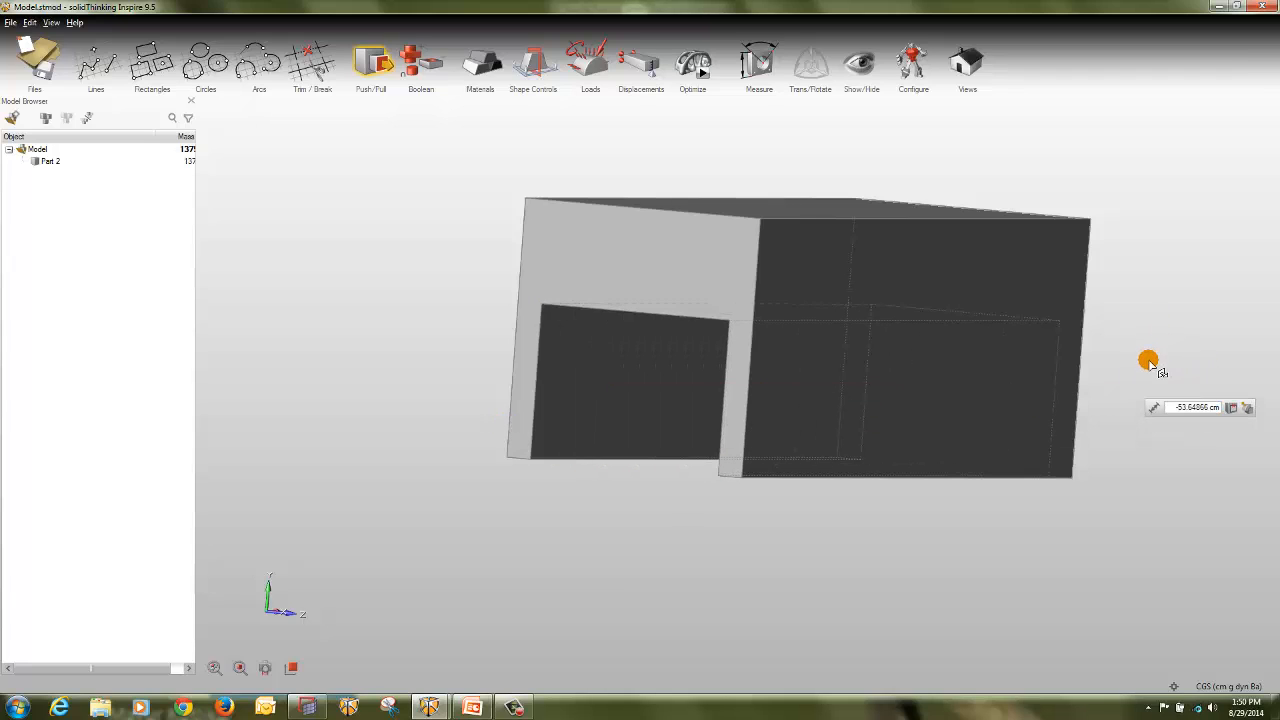
# Step: Sketch a line about 11.65 cm long on the block's long side face, slanting inward from one lower corner to the upper edge
pyautogui.moveTo(1144, 366)
pyautogui.mouseDown(button='right')
pyautogui.moveTo(1246, 340)
pyautogui.moveTo(1057, 391)
pyautogui.moveTo(1011, 434)
pyautogui.moveTo(1037, 420)
pyautogui.moveTo(980, 420)
pyautogui.moveTo(1006, 429)
pyautogui.moveTo(809, 409)
pyautogui.moveTo(766, 420)
pyautogui.mouseUp(button='right')
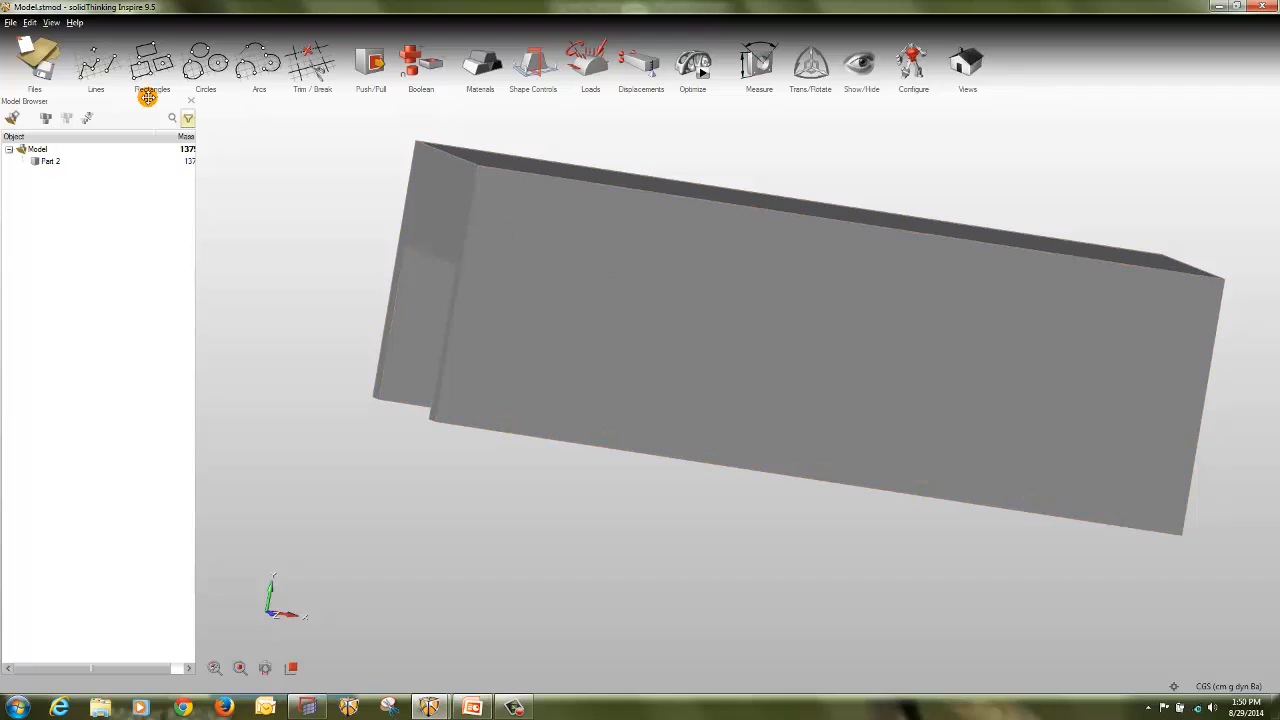
pyautogui.click(100, 68)
pyautogui.click(680, 326)
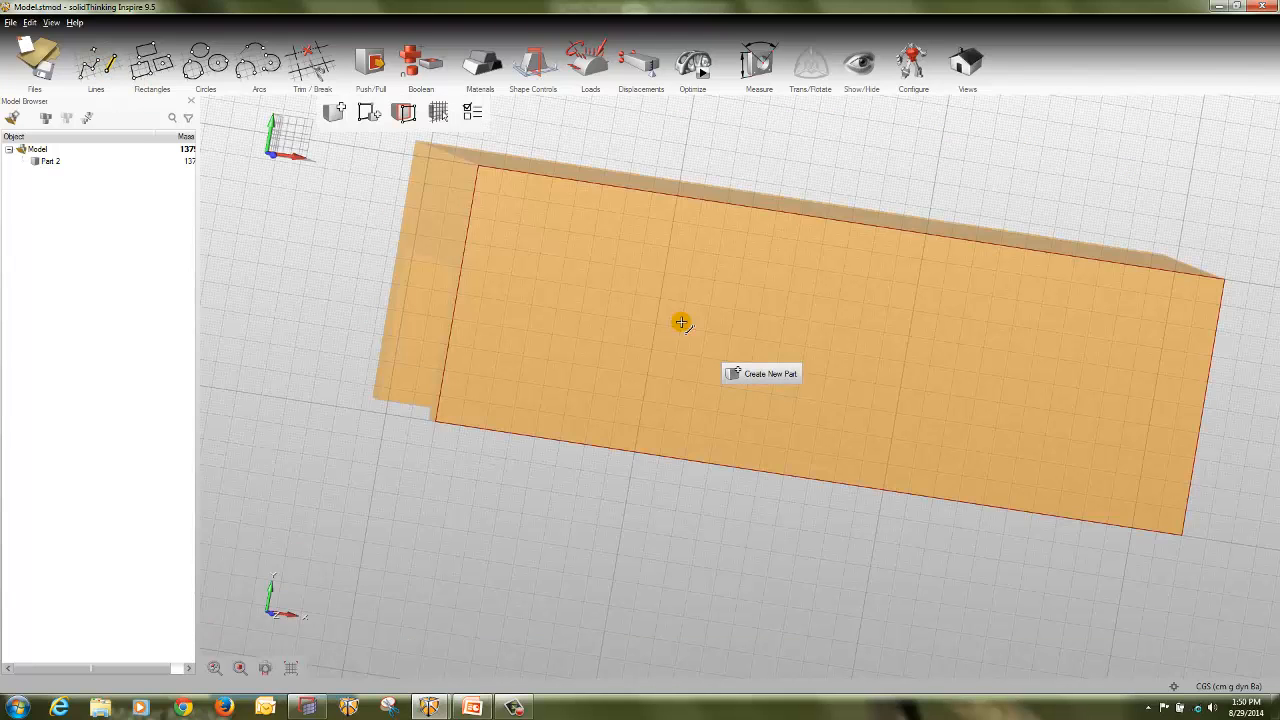
pyautogui.click(291, 670)
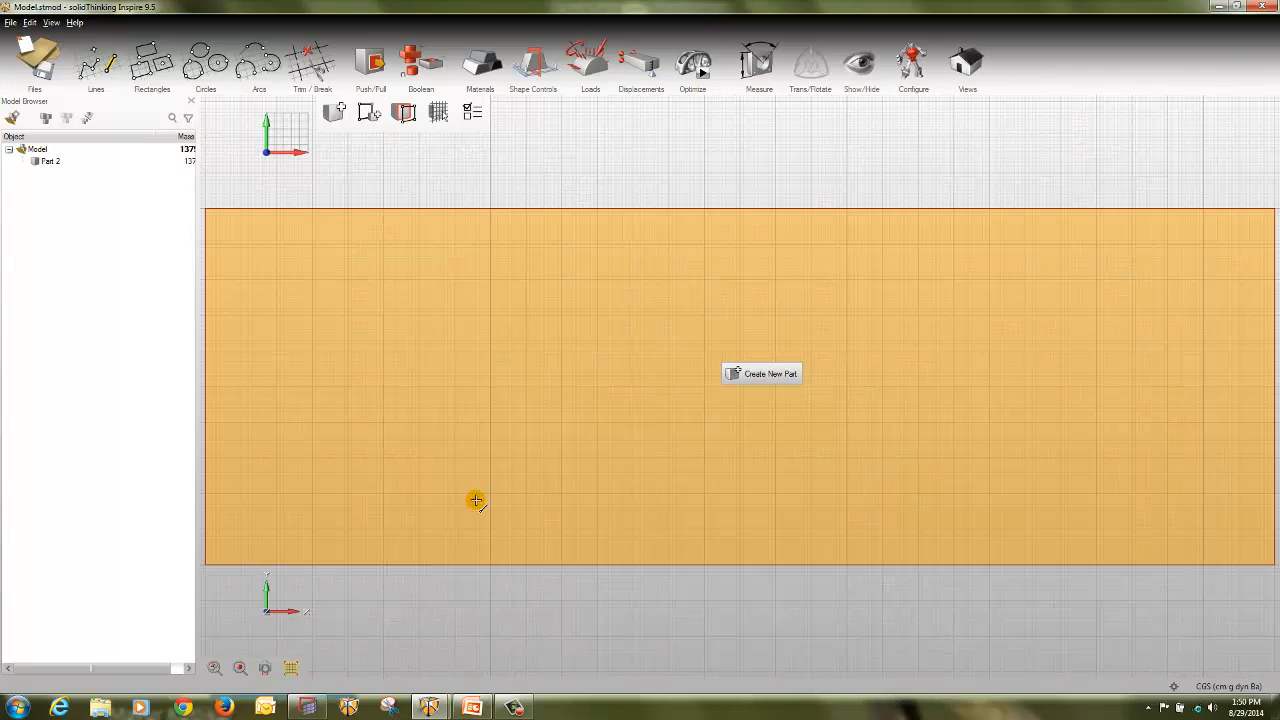
pyautogui.click(204, 562)
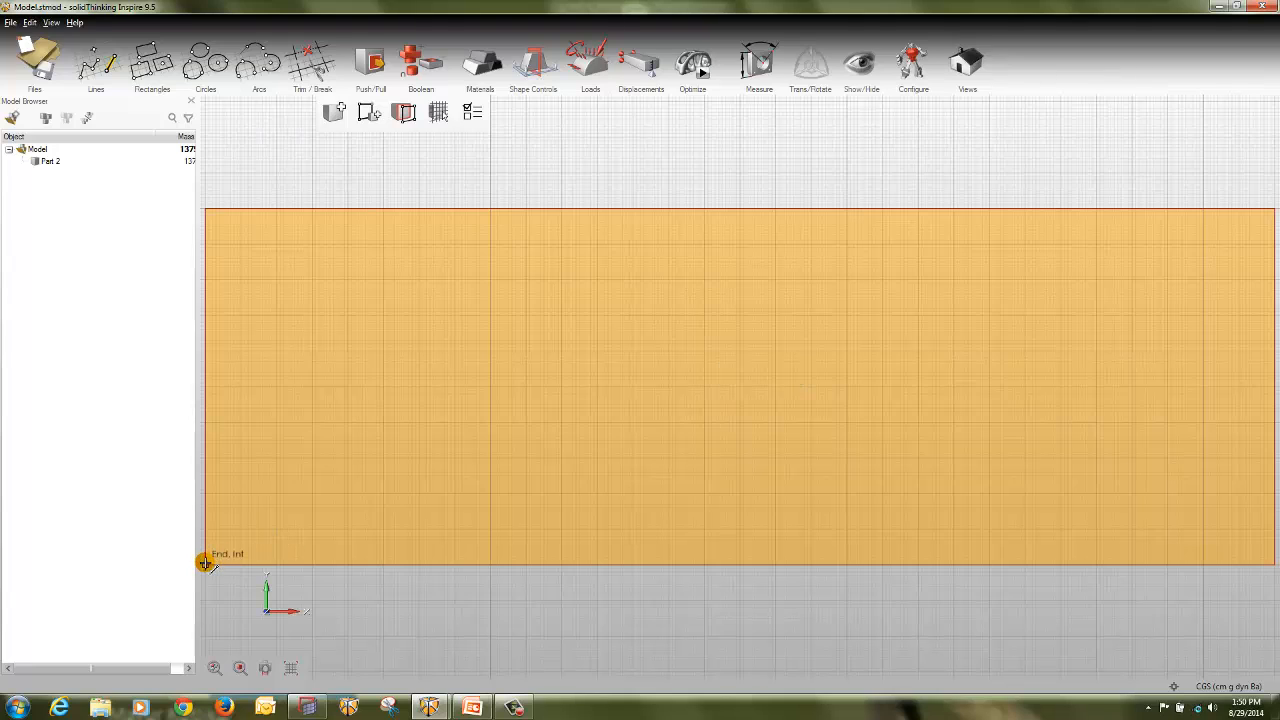
pyautogui.click(418, 220)
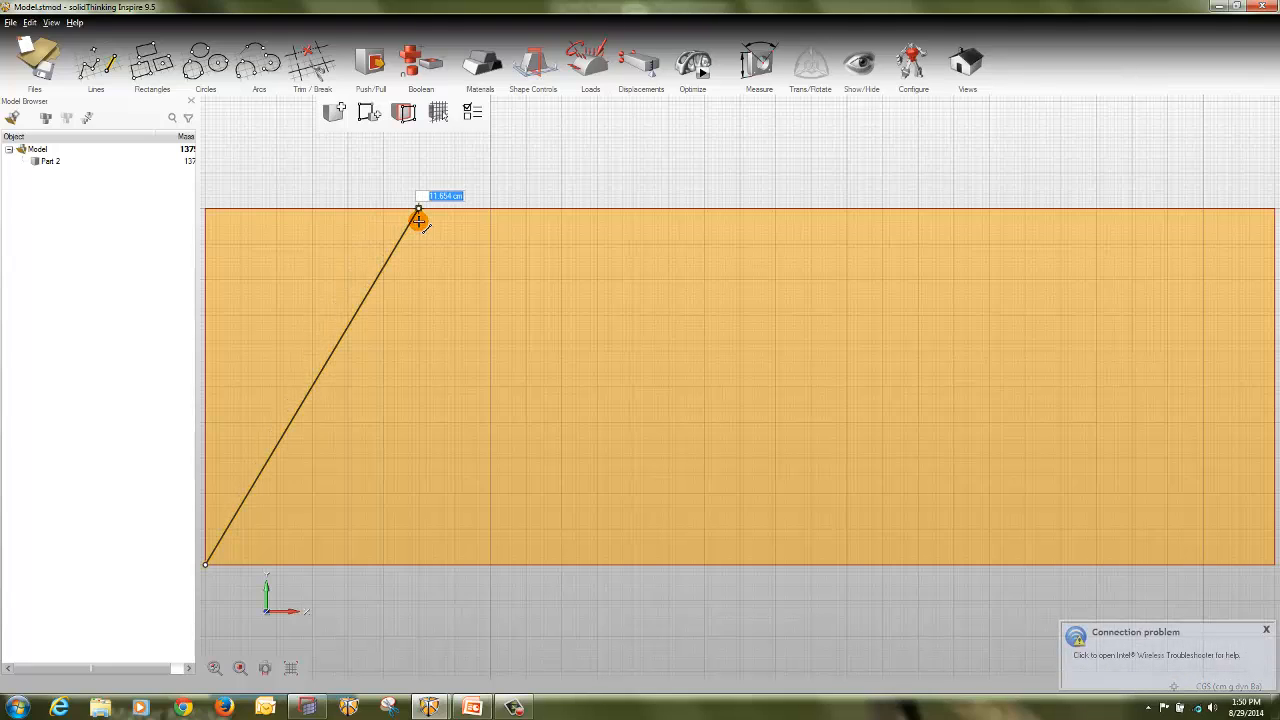
pyautogui.scroll(-2, 771, 309)
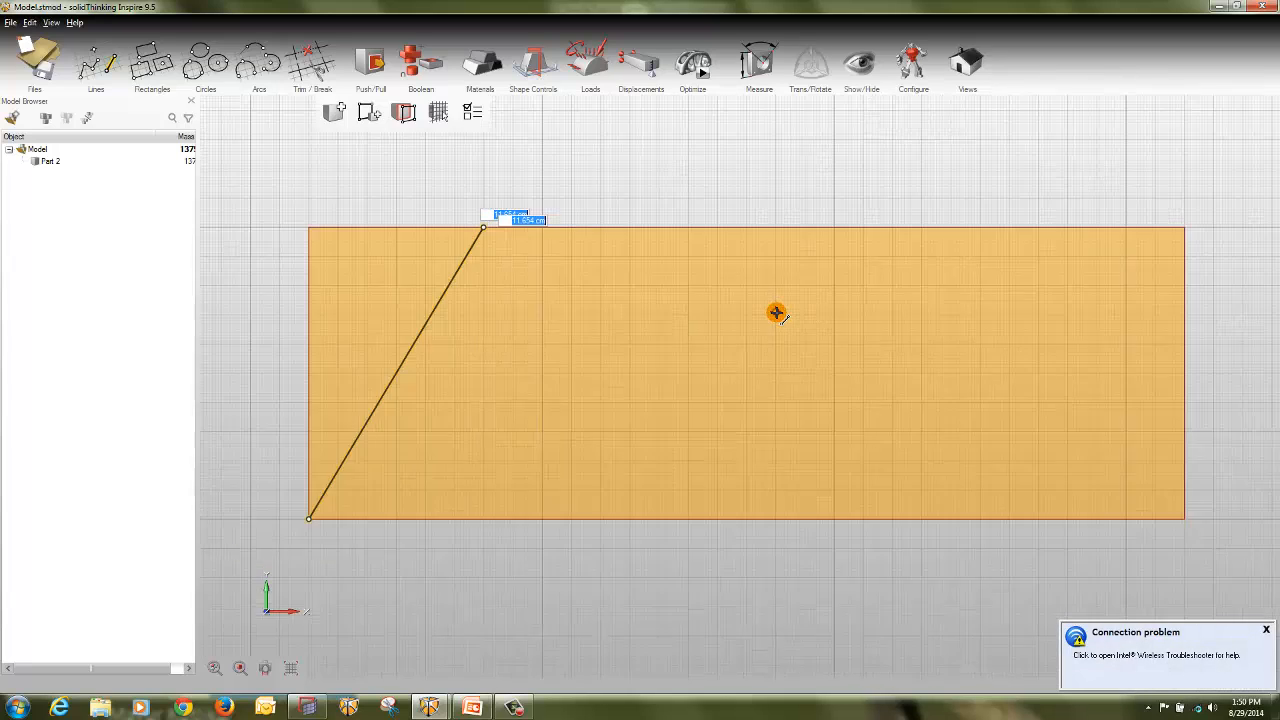
# Step: Add a mirrored slanted line about 11.66 cm long from the opposite lower corner to the upper edge and finish the sketch
pyautogui.click(1135, 497)
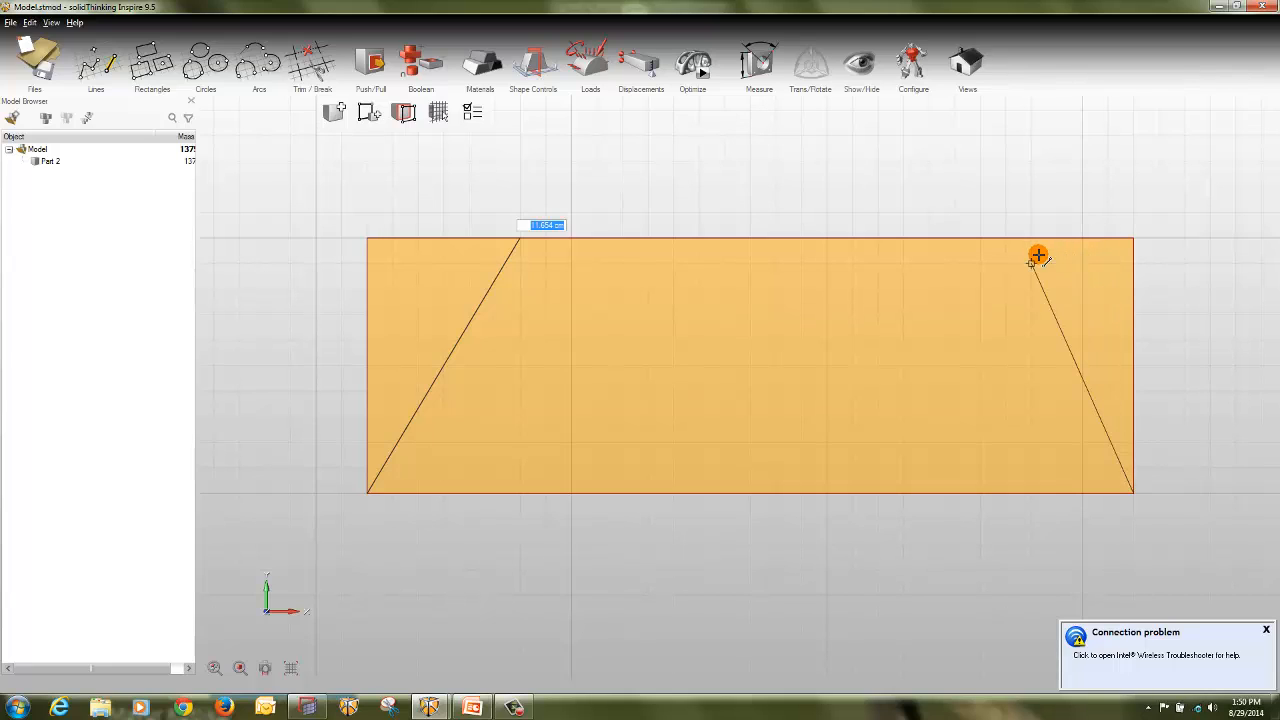
pyautogui.click(980, 238)
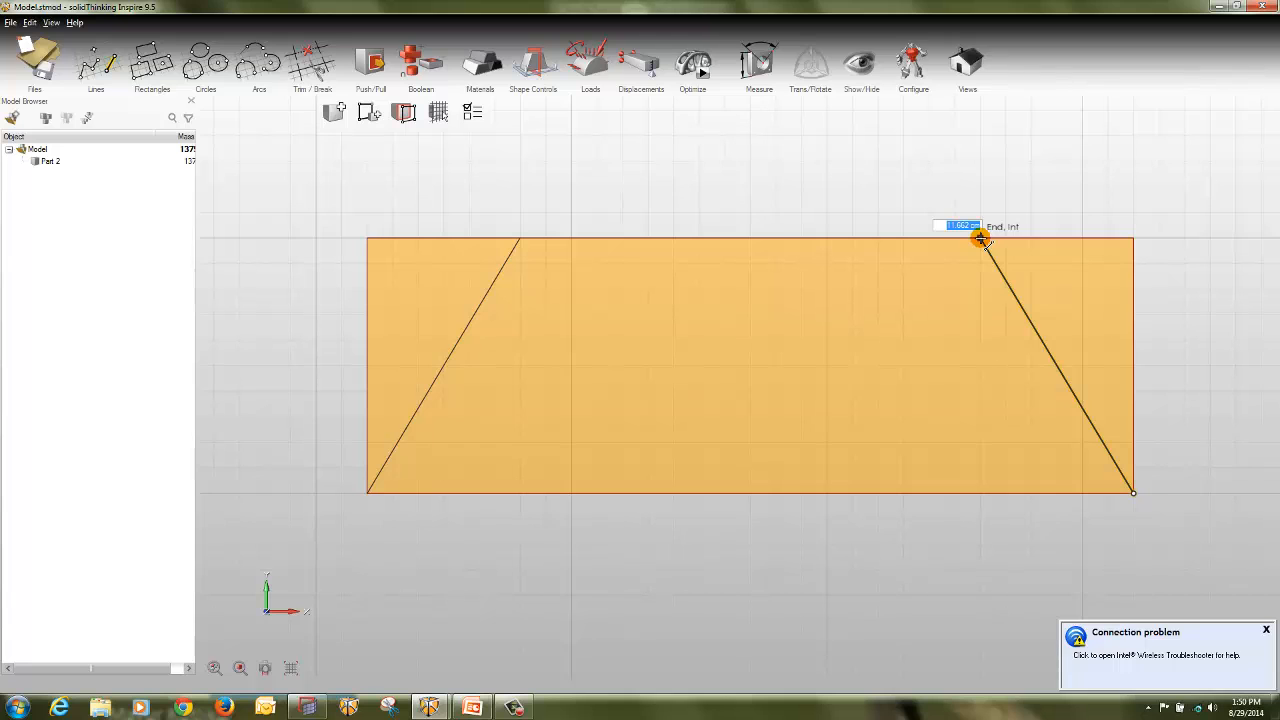
pyautogui.press('Escape')
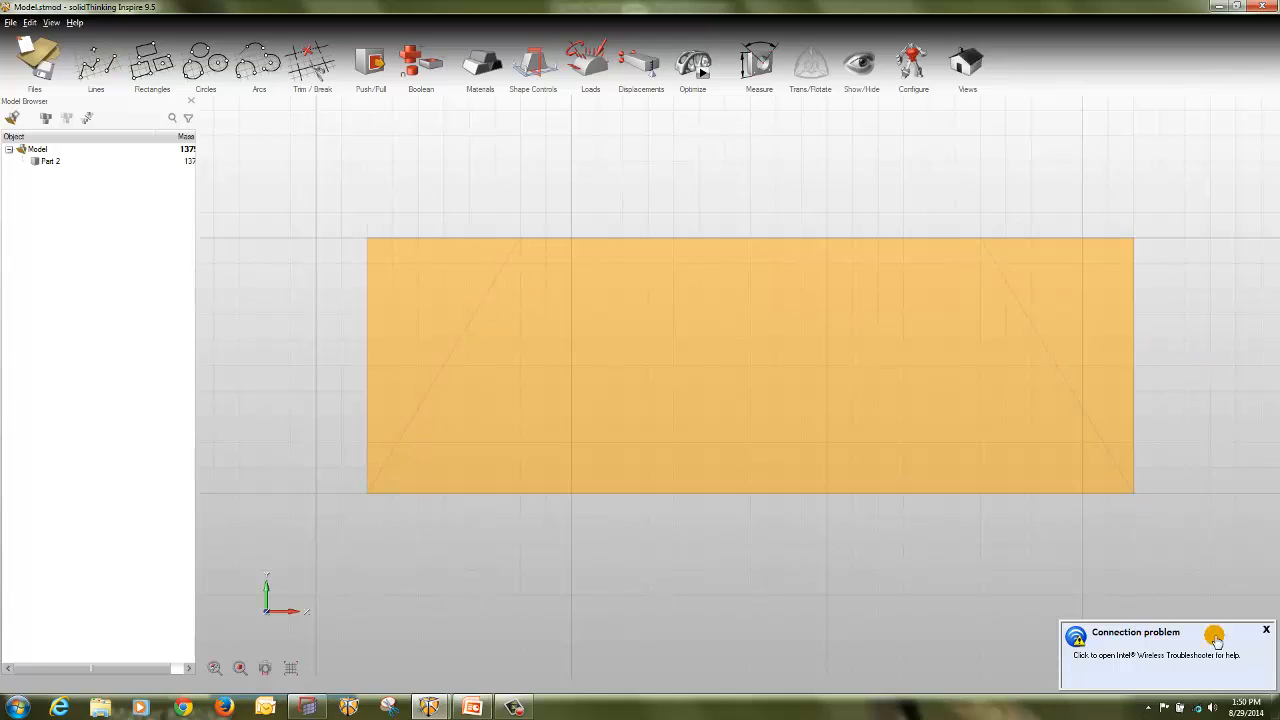
pyautogui.click(1266, 631)
# Step: Push/Pull the triangular region at the side face's +X end through the whole block to cut a slanted end
pyautogui.moveTo(1197, 400); pyautogui.dragTo(1095, 300, button='right')
pyautogui.moveTo(345, 314); pyautogui.dragTo(257, 380, button='right')
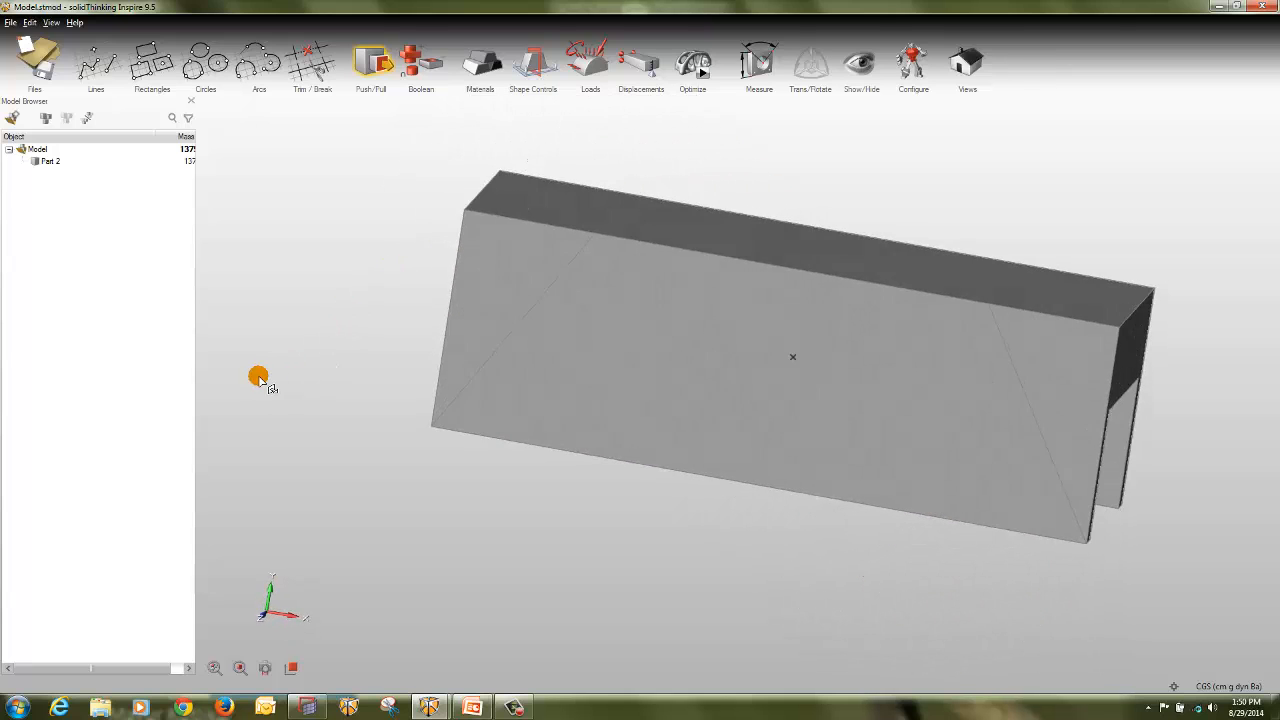
pyautogui.moveTo(971, 503); pyautogui.dragTo(922, 508, button='right')
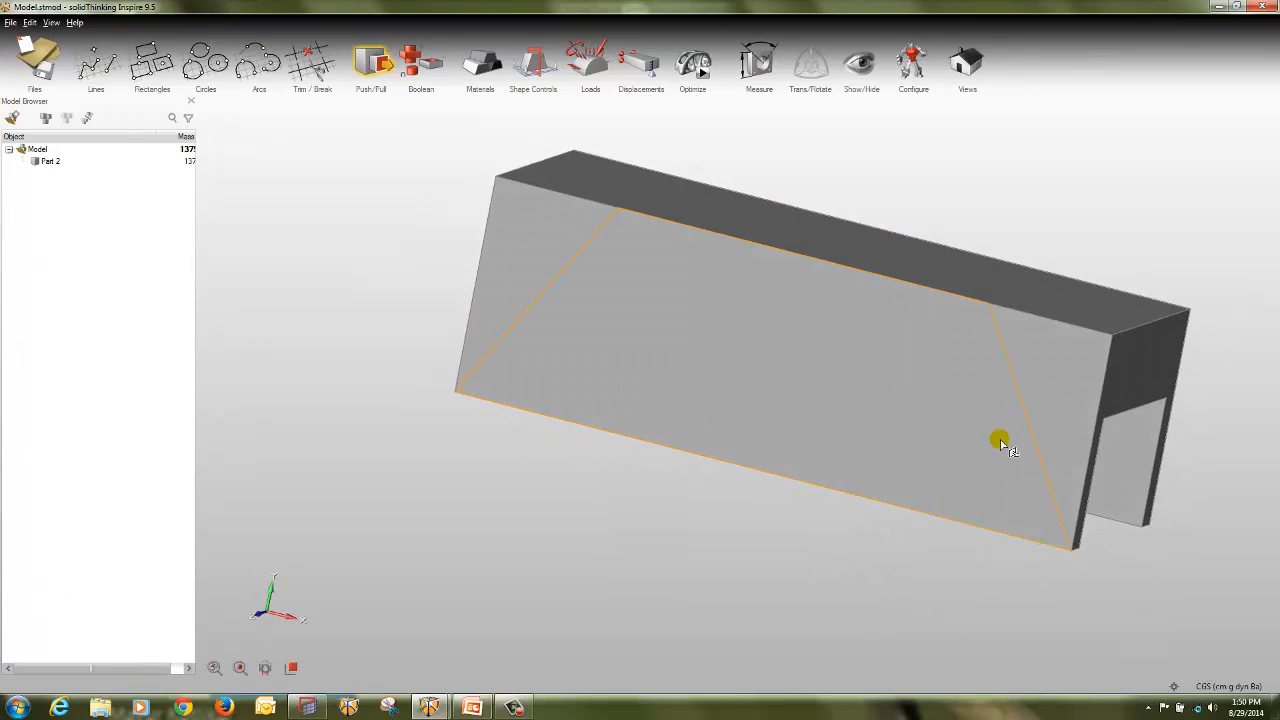
pyautogui.moveTo(1066, 371); pyautogui.dragTo(1123, 298)
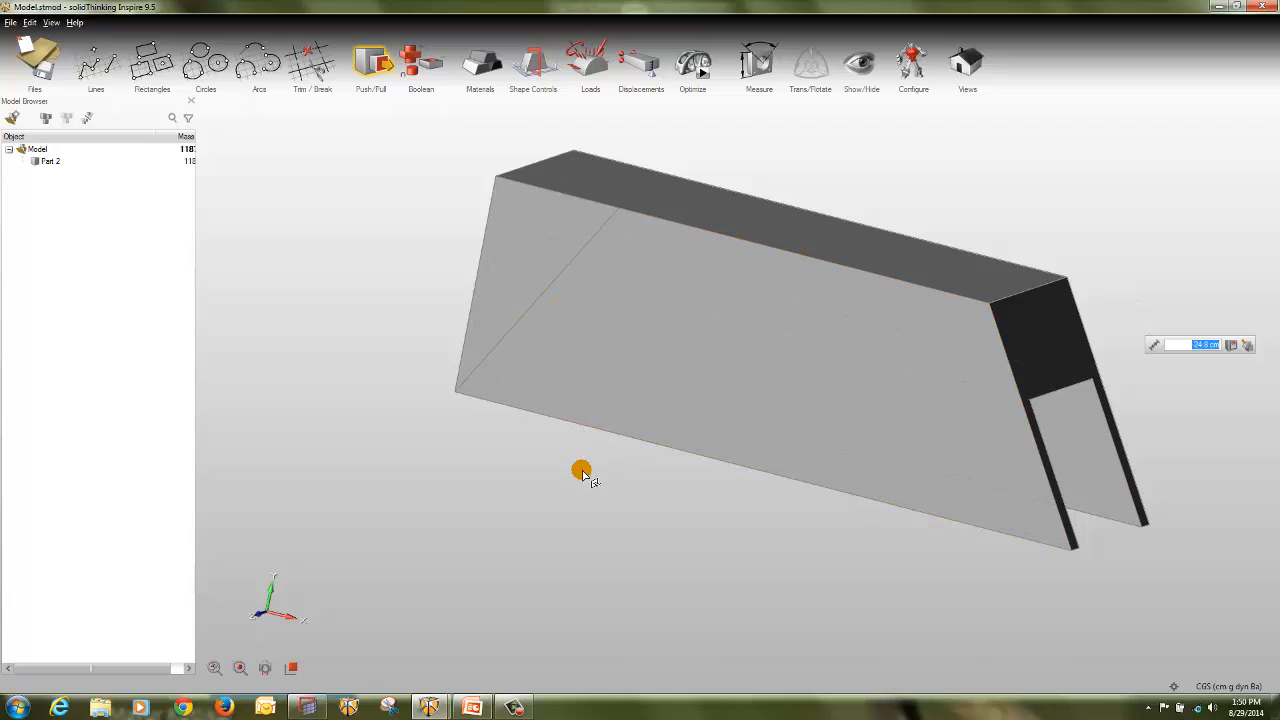
# Step: Push/Pull the remaining triangular region of the side face through the block to slant its other end
pyautogui.moveTo(586, 477); pyautogui.dragTo(771, 503, button='right')
pyautogui.moveTo(590, 368); pyautogui.dragTo(385, 327)
pyautogui.click(466, 301)
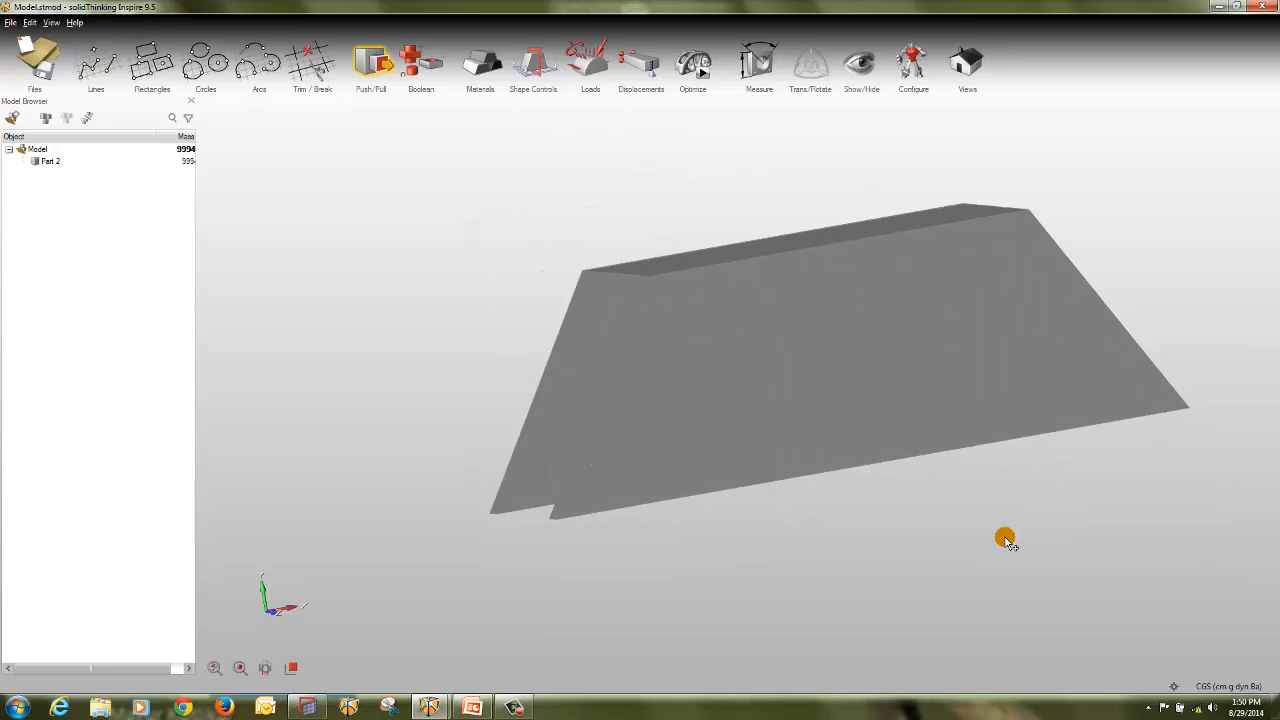
pyautogui.moveTo(1005, 540); pyautogui.dragTo(957, 528, button='right')
pyautogui.moveTo(685, 492)
pyautogui.mouseDown(button='right')
pyautogui.moveTo(700, 500)
pyautogui.moveTo(831, 369)
pyautogui.moveTo(903, 399)
pyautogui.moveTo(834, 443)
pyautogui.moveTo(680, 494)
pyautogui.moveTo(709, 514)
pyautogui.moveTo(971, 494)
pyautogui.moveTo(900, 298)
pyautogui.mouseUp(button='right')
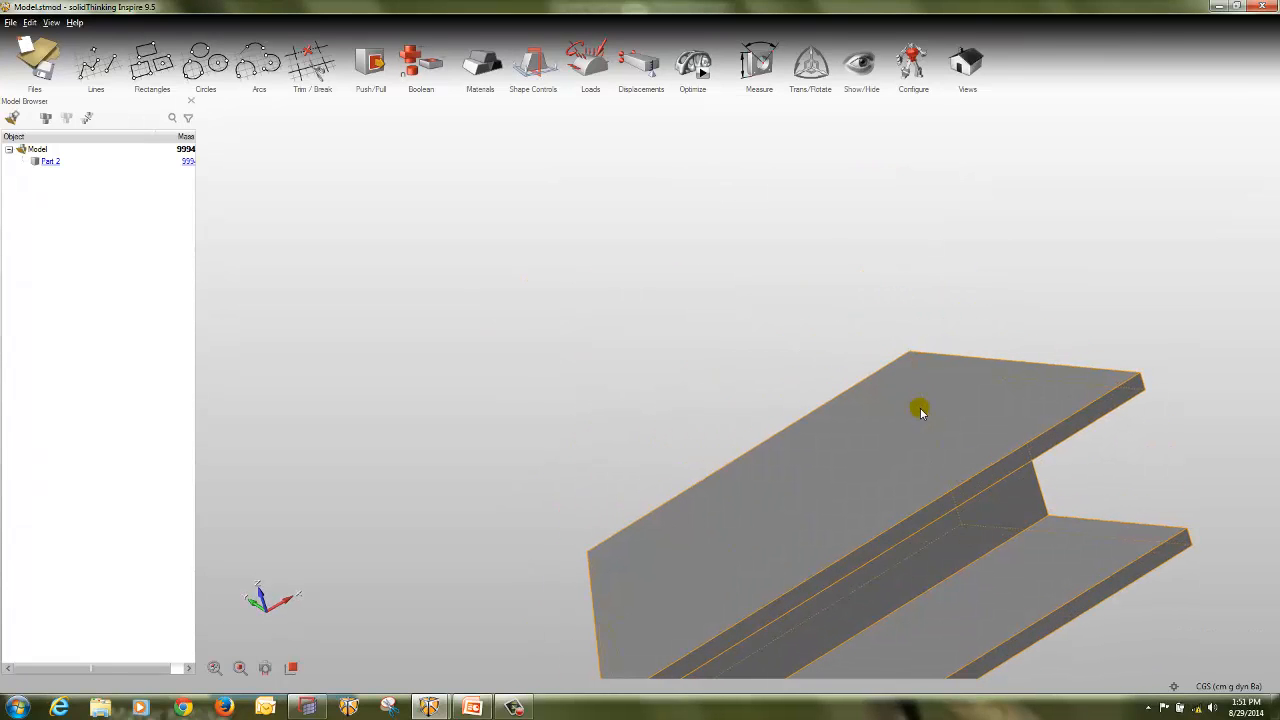
pyautogui.moveTo(975, 553)
pyautogui.mouseDown(button='right')
pyautogui.moveTo(877, 349)
pyautogui.moveTo(937, 586)
pyautogui.moveTo(814, 537)
pyautogui.moveTo(752, 417)
pyautogui.moveTo(1054, 463)
pyautogui.moveTo(1071, 494)
pyautogui.moveTo(980, 457)
pyautogui.mouseUp(button='right')
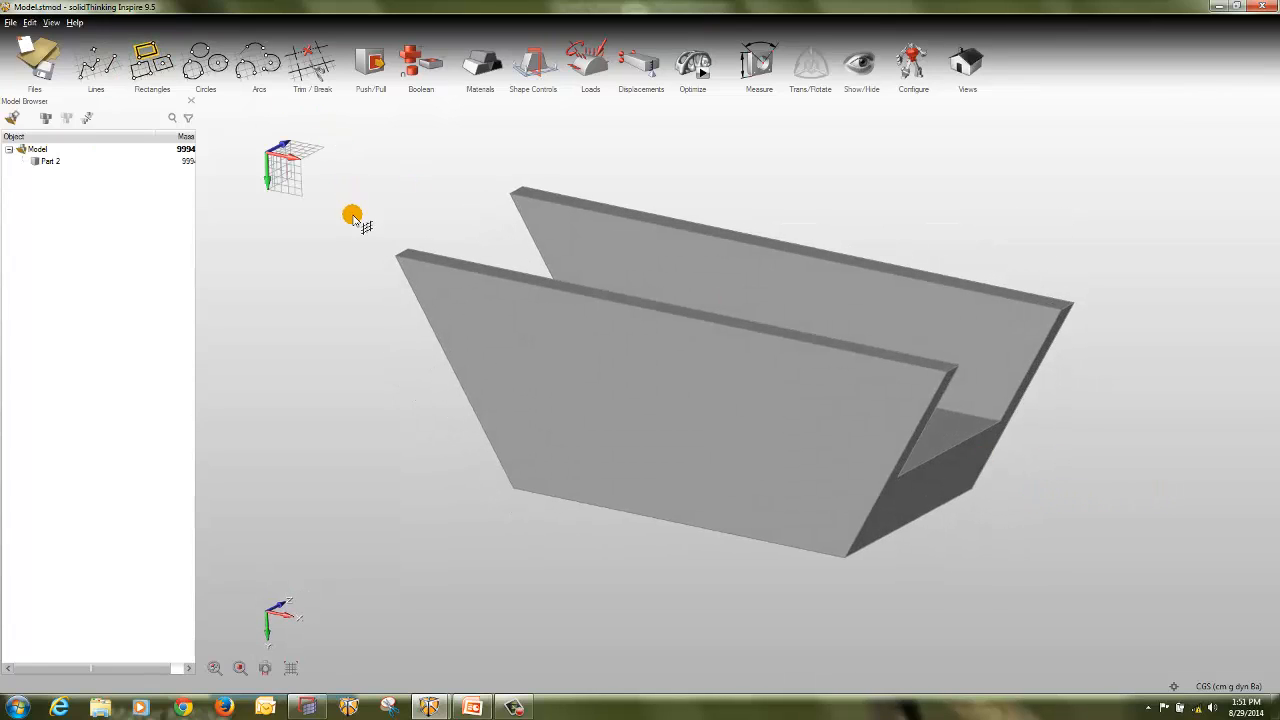
pyautogui.moveTo(529, 194)
pyautogui.mouseDown(button='right')
pyautogui.moveTo(437, 251)
pyautogui.moveTo(455, 274)
pyautogui.moveTo(423, 334)
pyautogui.moveTo(417, 294)
pyautogui.mouseUp(button='right')
pyautogui.click(400, 291)
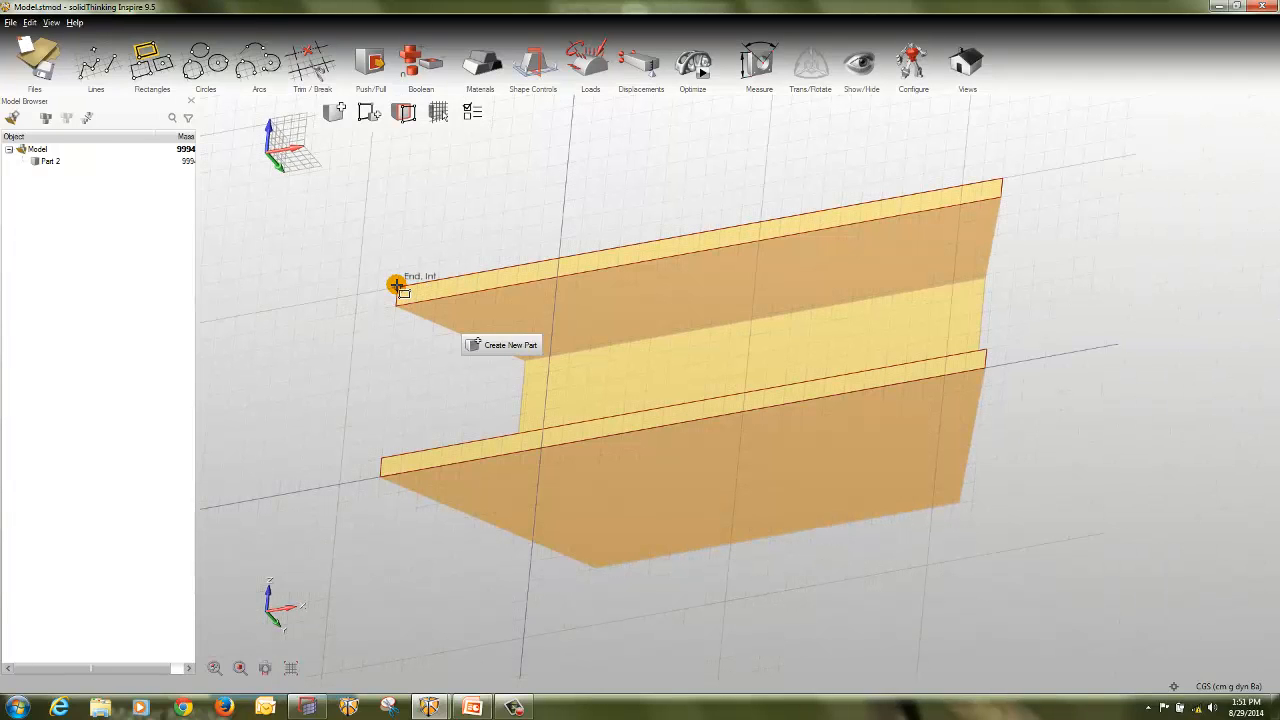
pyautogui.moveTo(400, 291); pyautogui.dragTo(385, 230)
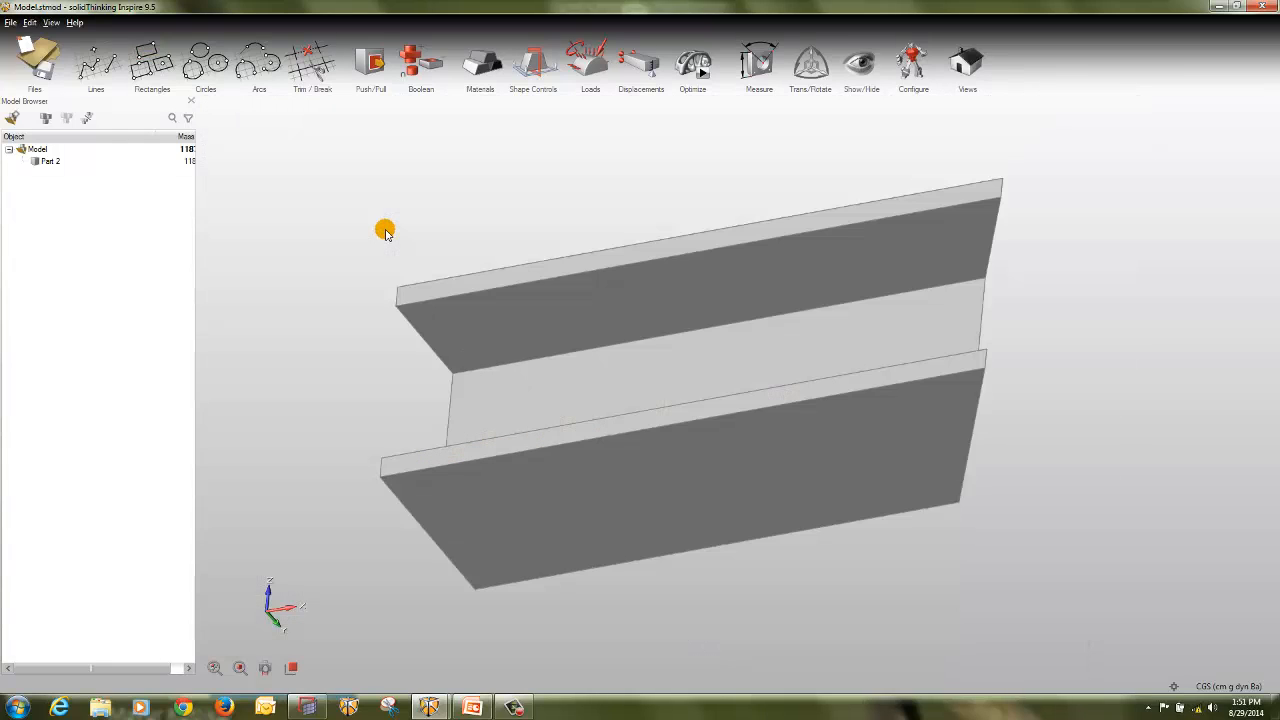
# Step: Sketch a 30 × 10 cm rectangle as a new part across the channel's open side, spanning opposite outer corners of the two rims
pyautogui.click(155, 57)
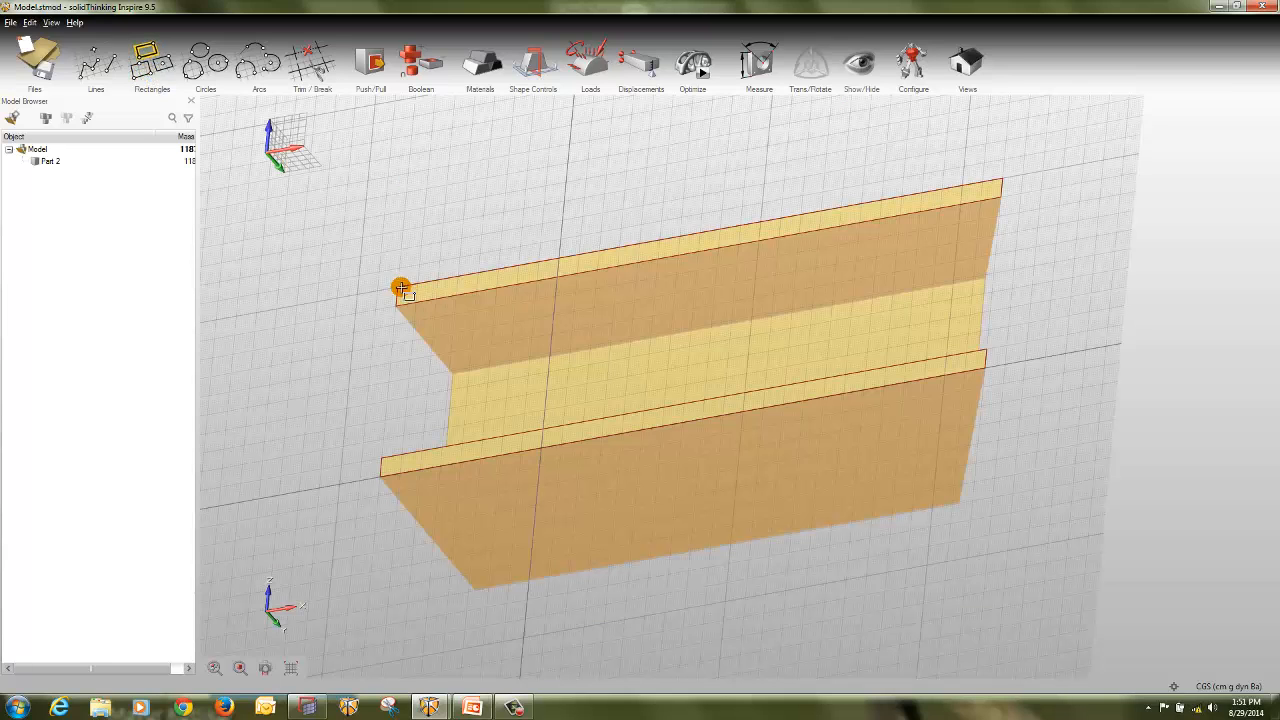
pyautogui.click(401, 289)
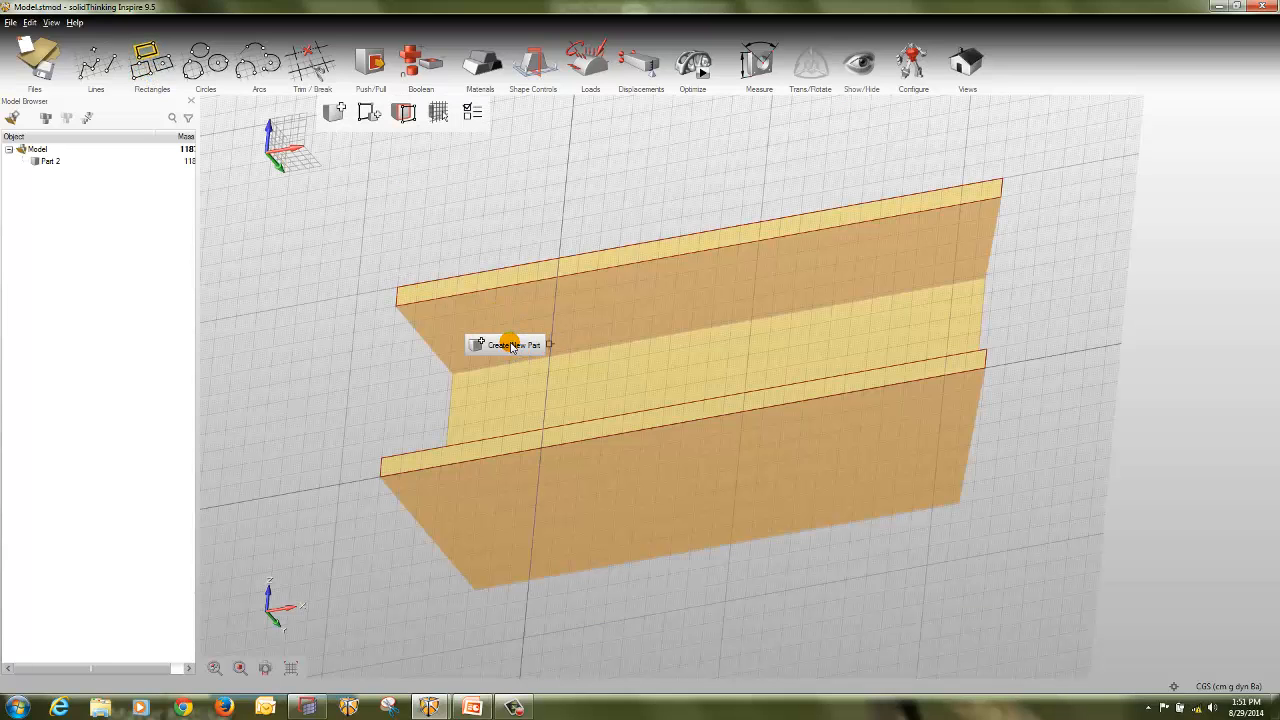
pyautogui.click(397, 287)
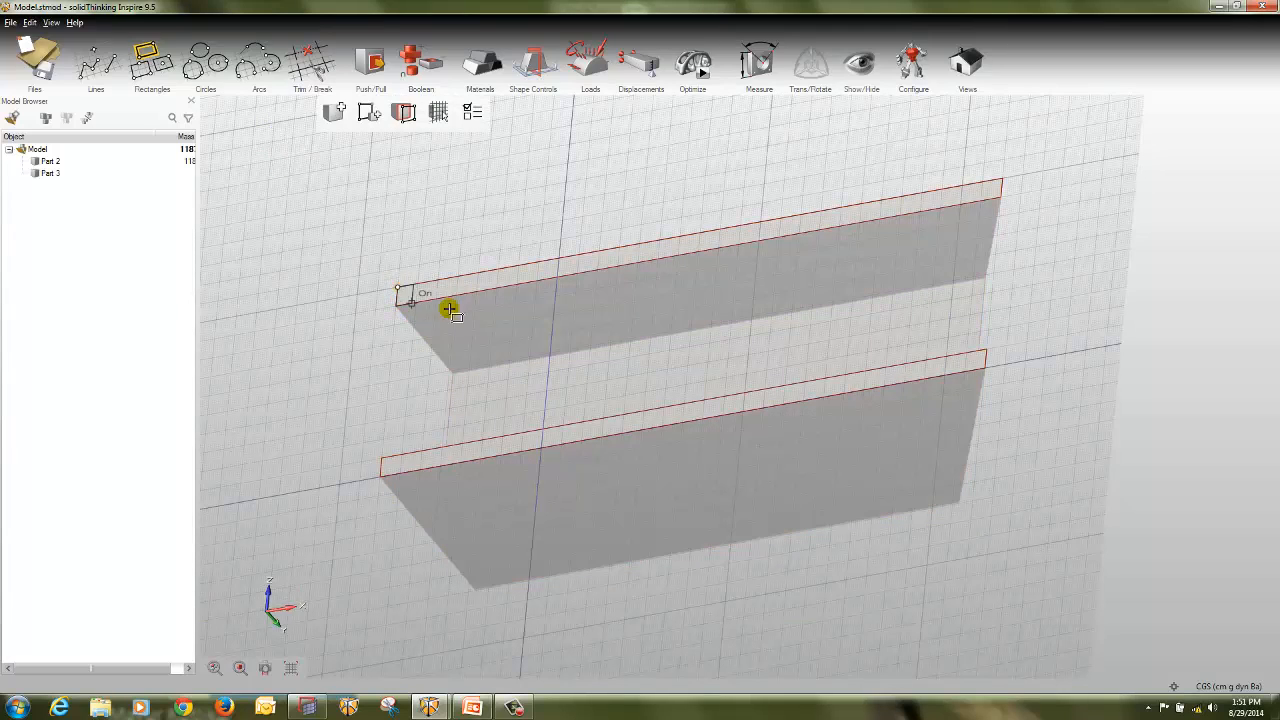
pyautogui.click(982, 367)
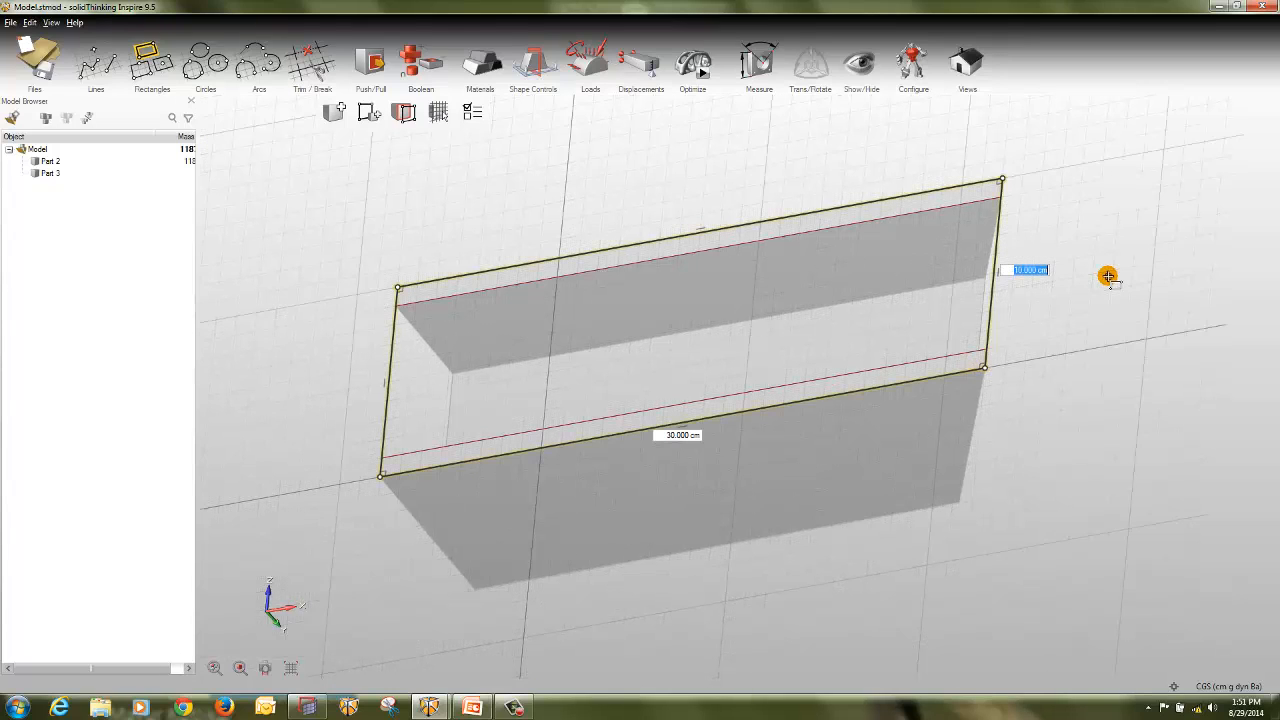
pyautogui.press('Escape')
# Step: Push/Pull the new rectangle 1 cm outward into a base plate closing the channel's open side
pyautogui.press('p')
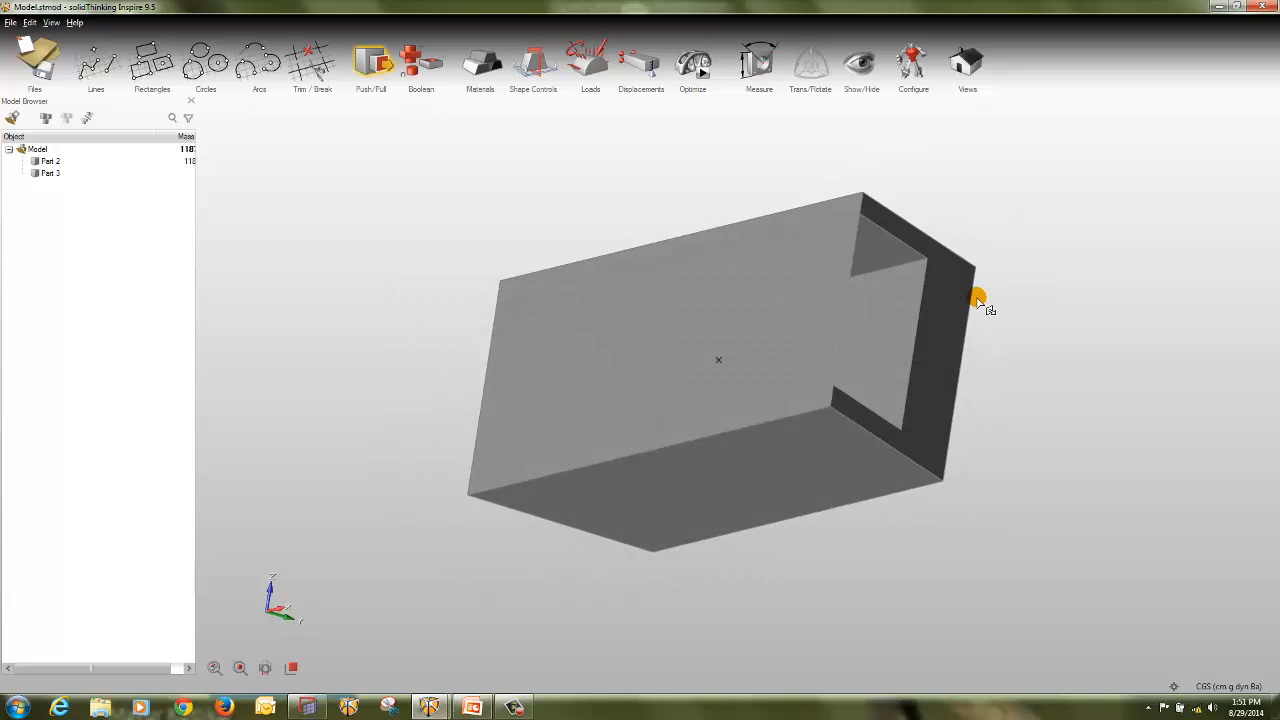
pyautogui.click(757, 294)
pyautogui.moveTo(751, 297); pyautogui.dragTo(747, 298)
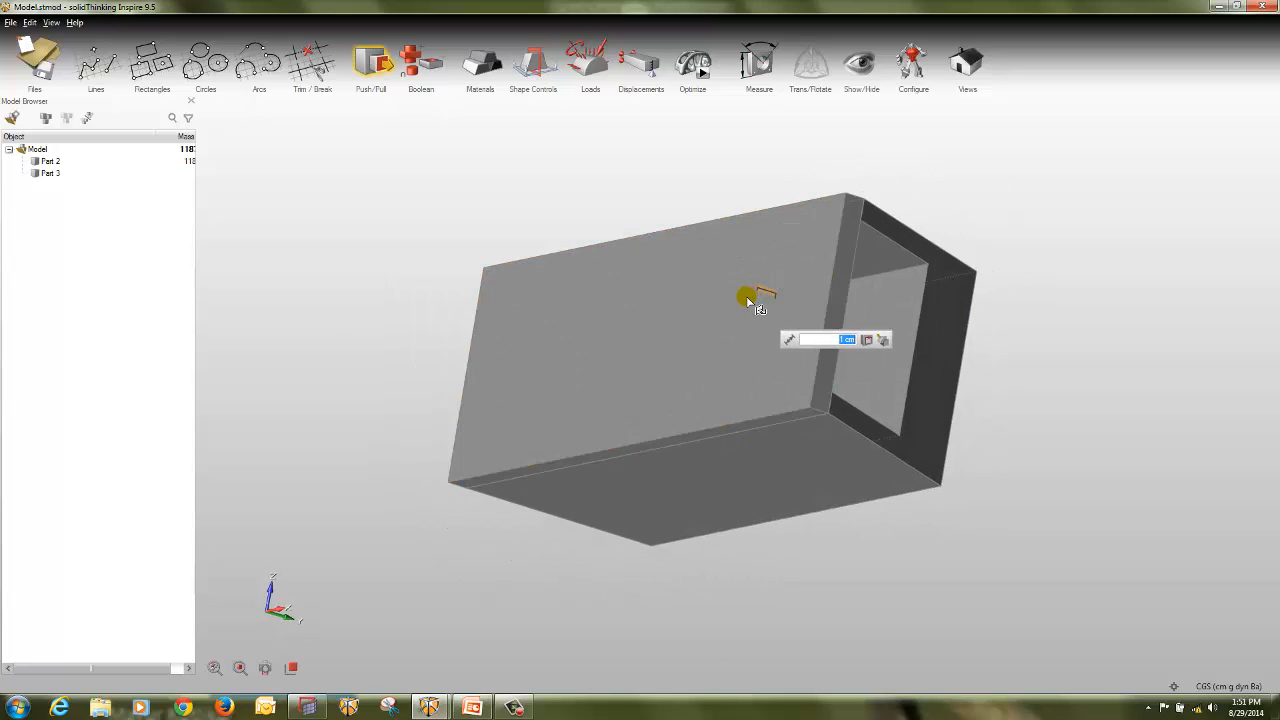
pyautogui.click(1120, 358)
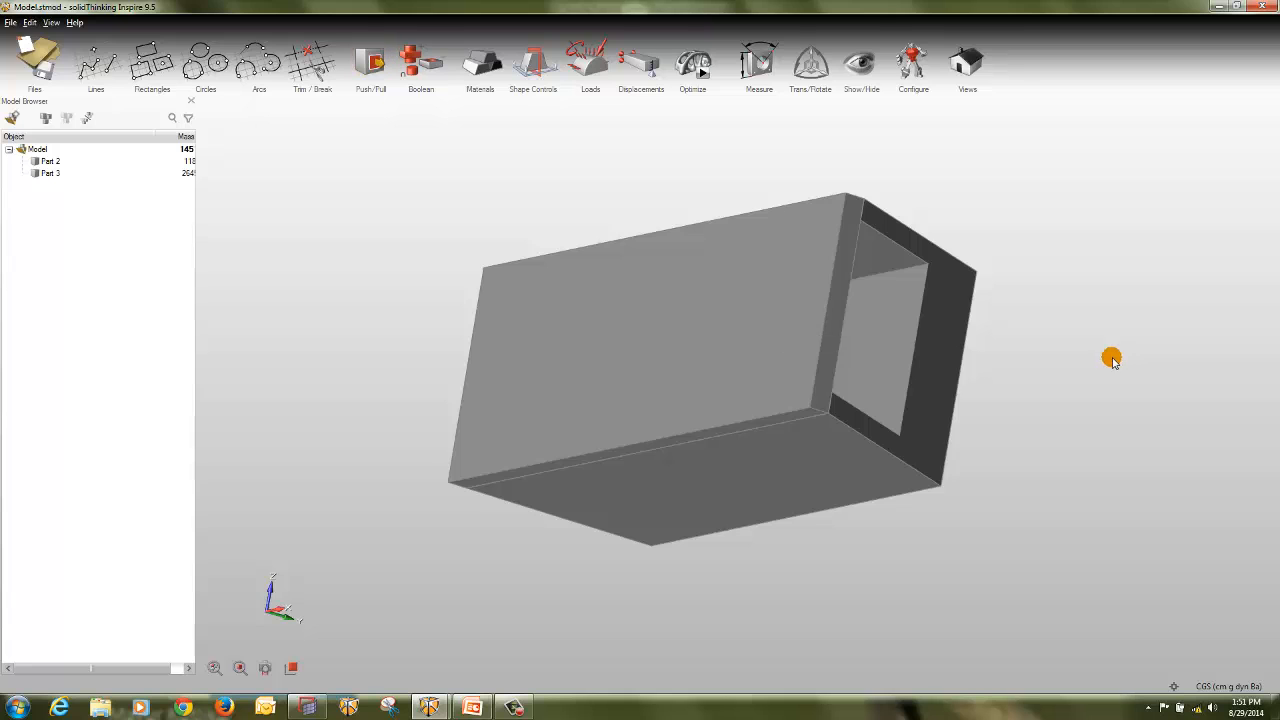
# Step: Push/Pull the remaining triangular side-face region about -27.9 cm through the channel part to cut its second slanted end
pyautogui.moveTo(572, 286); pyautogui.dragTo(831, 374, button='right')
pyautogui.moveTo(474, 351); pyautogui.dragTo(840, 517, button='right')
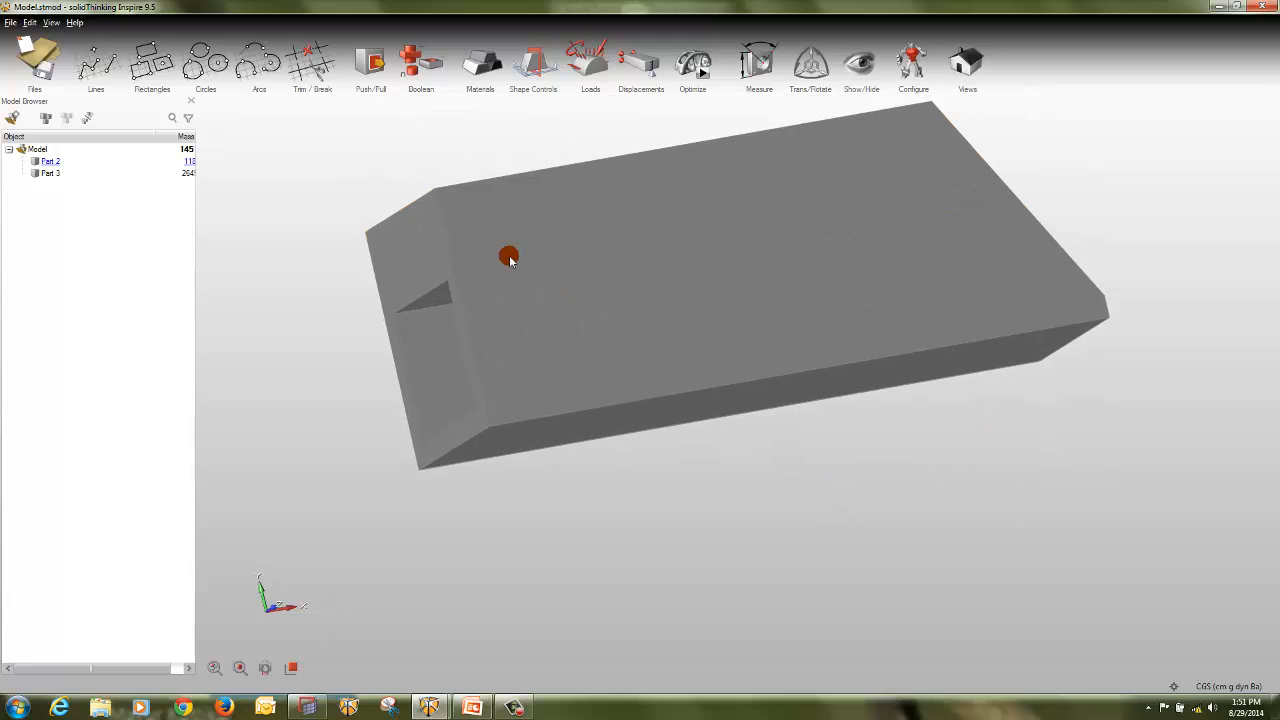
pyautogui.click(370, 64)
pyautogui.moveTo(481, 208); pyautogui.dragTo(556, 508)
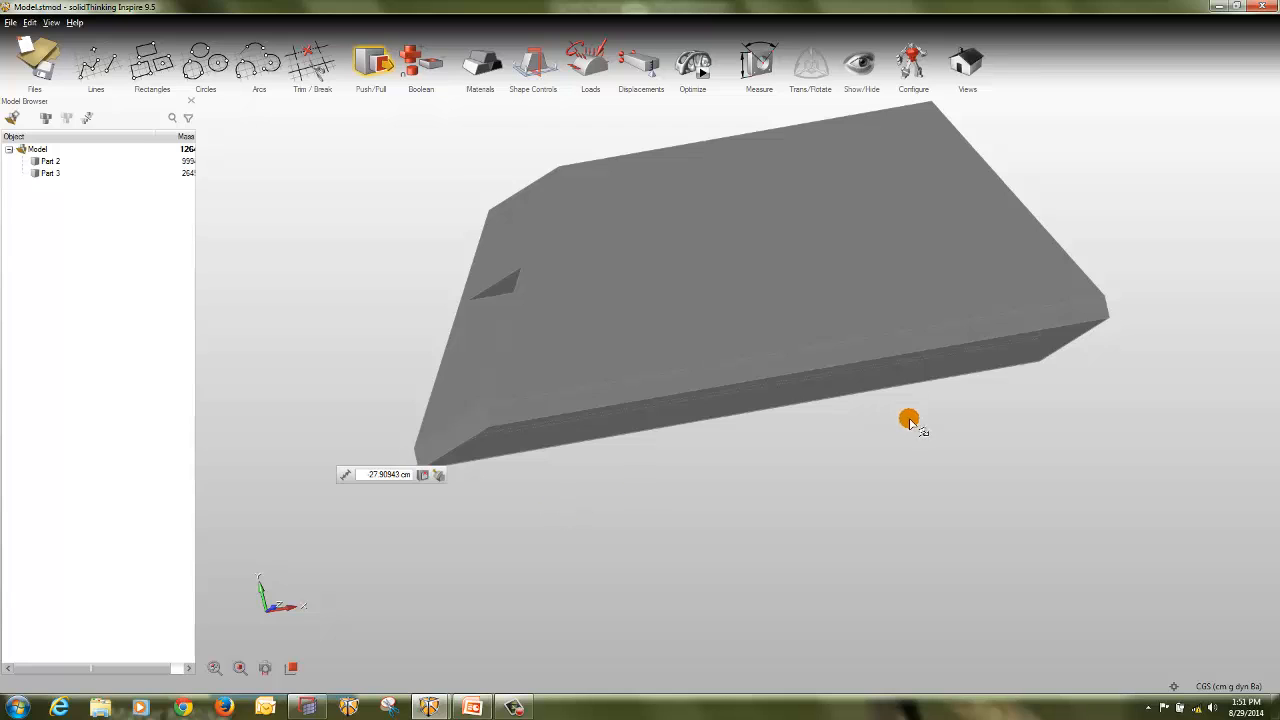
pyautogui.click(963, 471)
# Step: Check which solids Part 2 and Part 3 refer to and rename the trapezoidal channel part Bridge
pyautogui.moveTo(1060, 498); pyautogui.dragTo(388, 457, button='right')
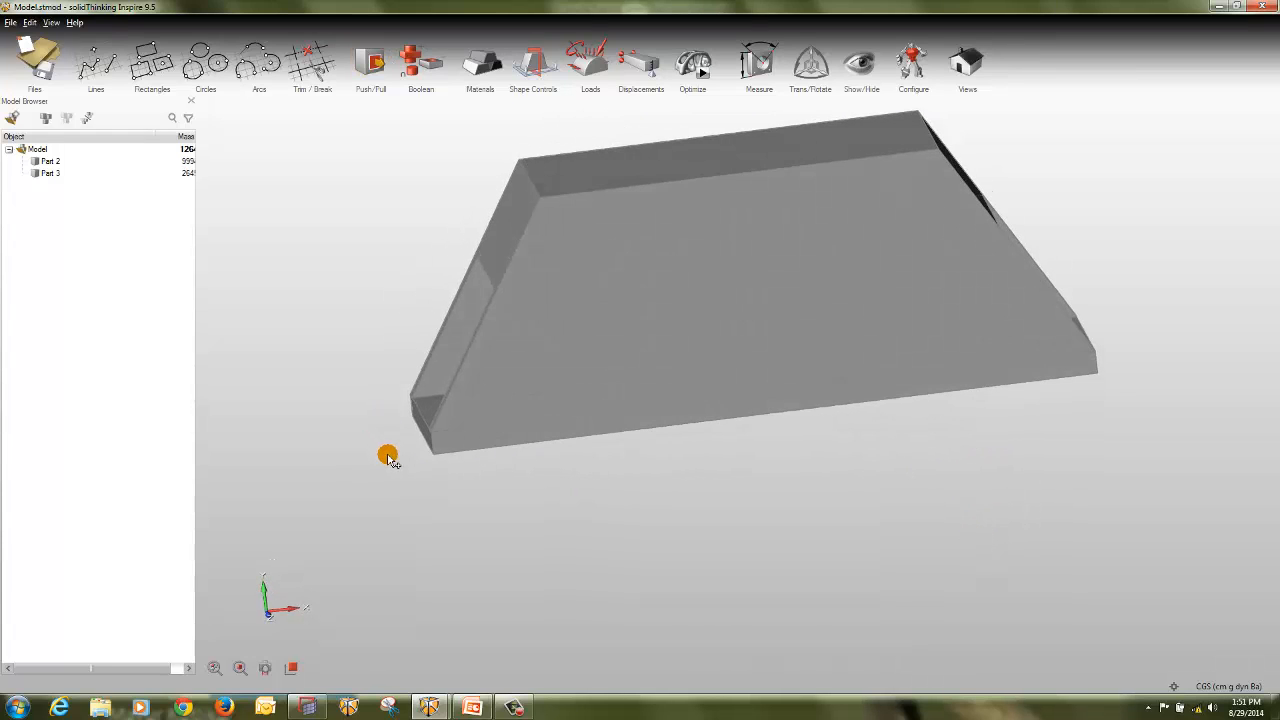
pyautogui.click(35, 161)
pyautogui.click(35, 161)
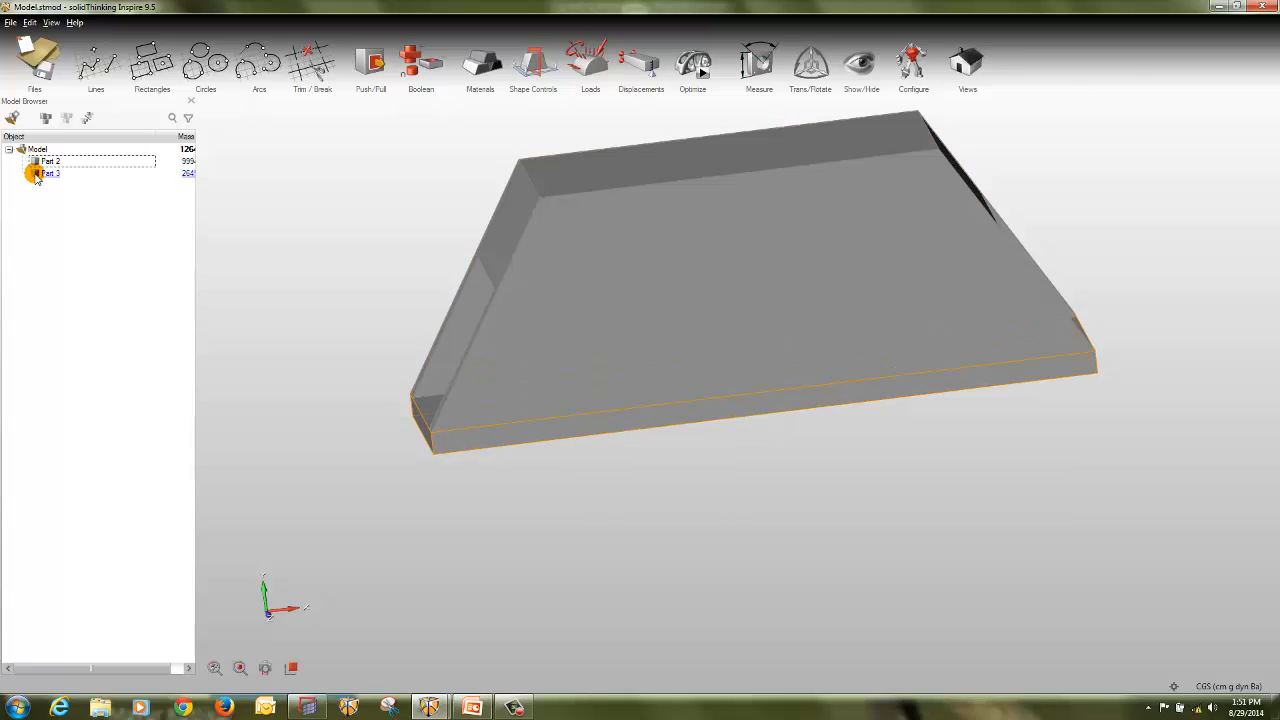
pyautogui.click(35, 174)
pyautogui.click(35, 174)
pyautogui.click(389, 204)
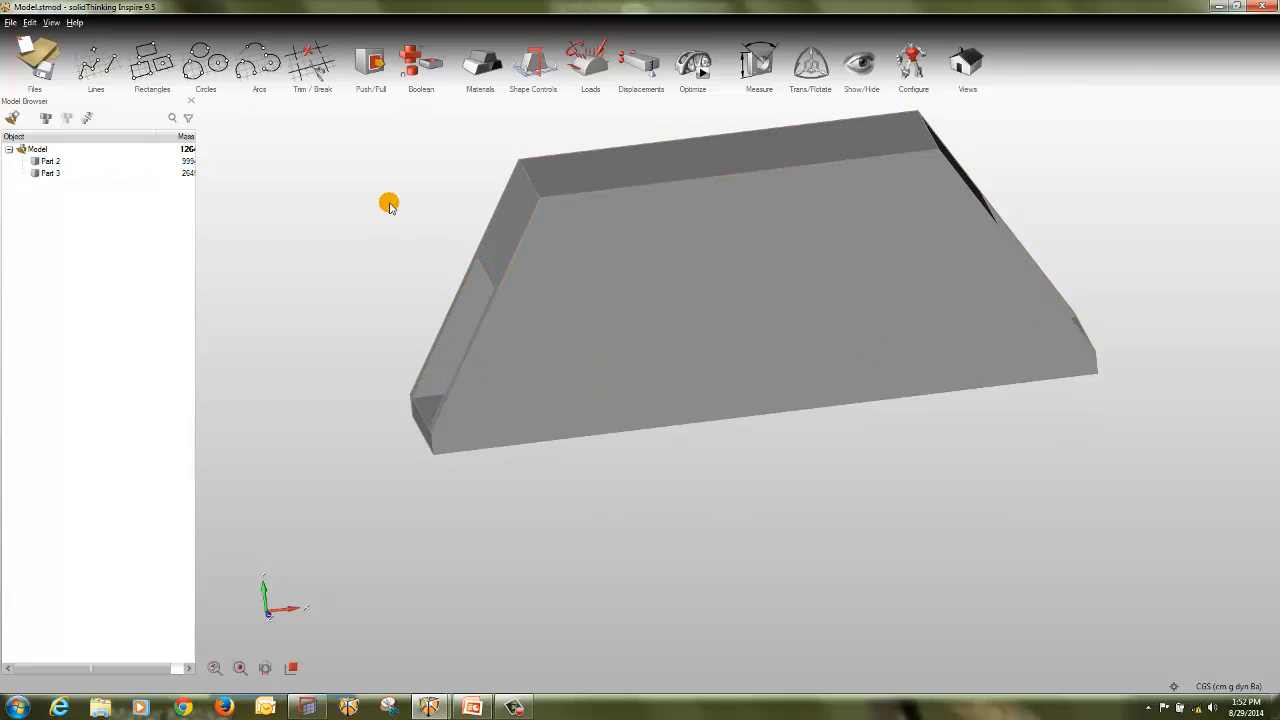
pyautogui.rightClick(63, 161)
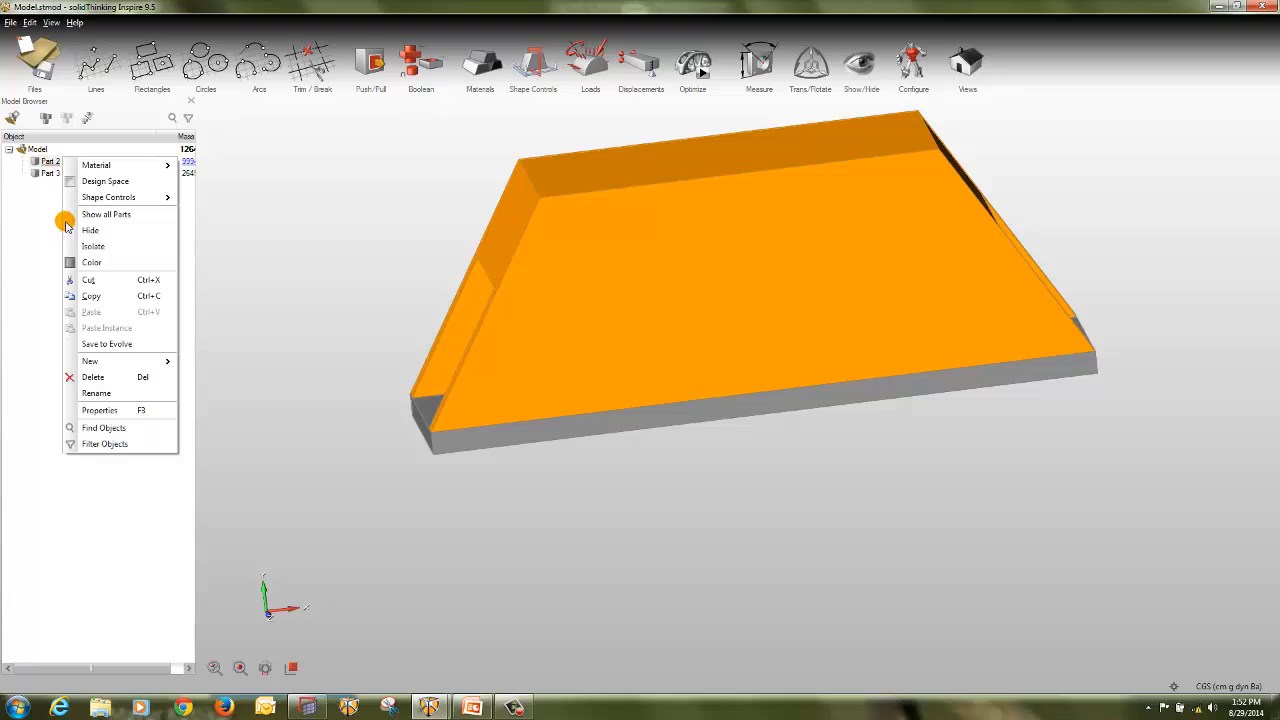
pyautogui.click(113, 396)
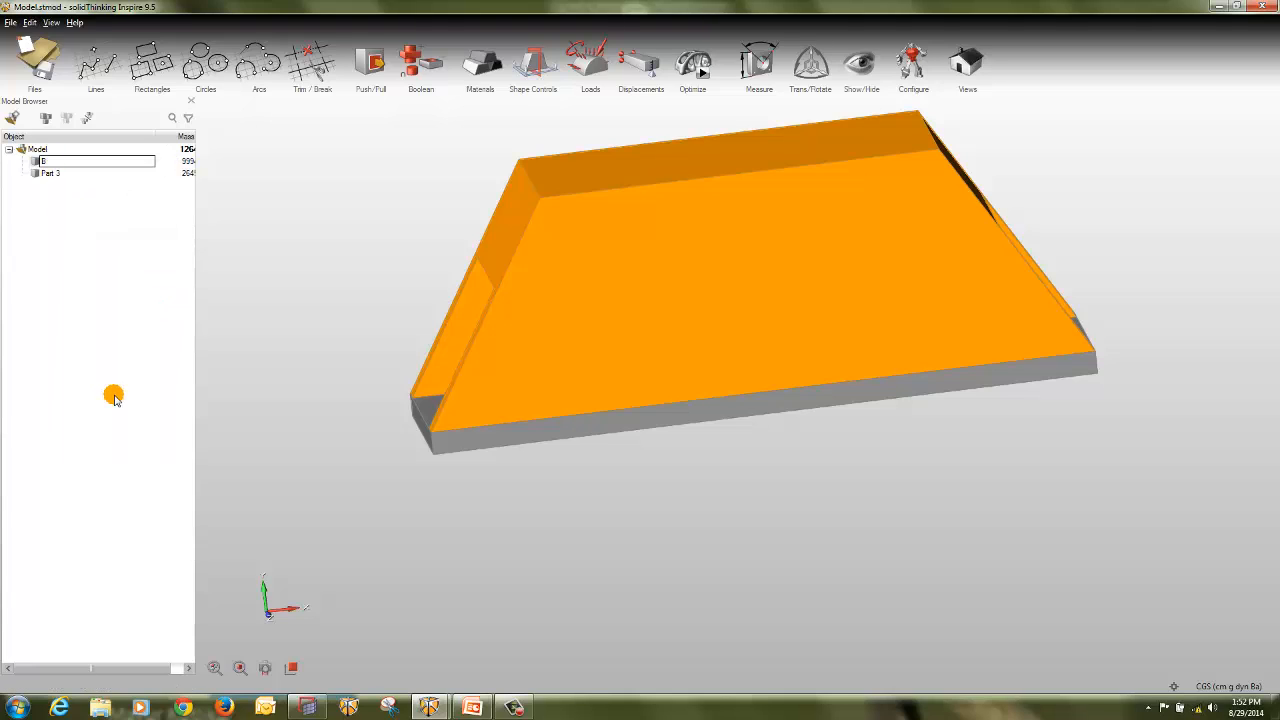
pyautogui.press('Return')
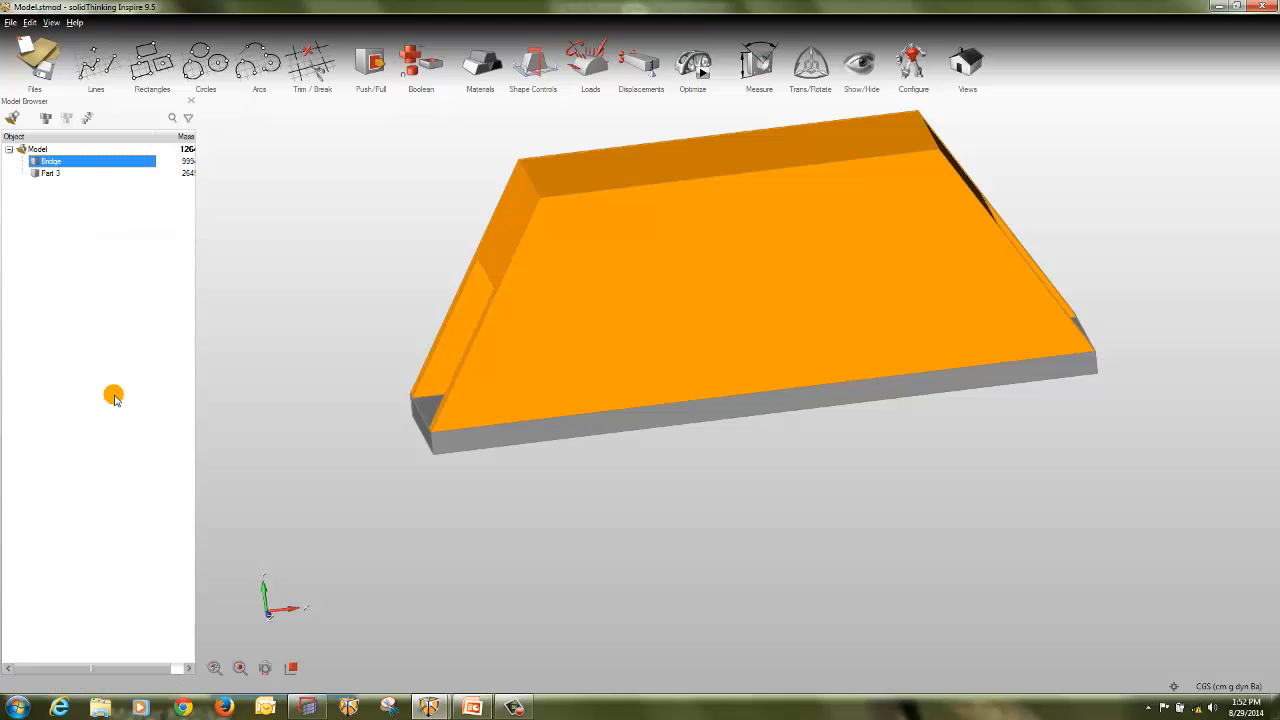
# Step: Rename the plate part, Part 3, as Base
pyautogui.rightClick(50, 175)
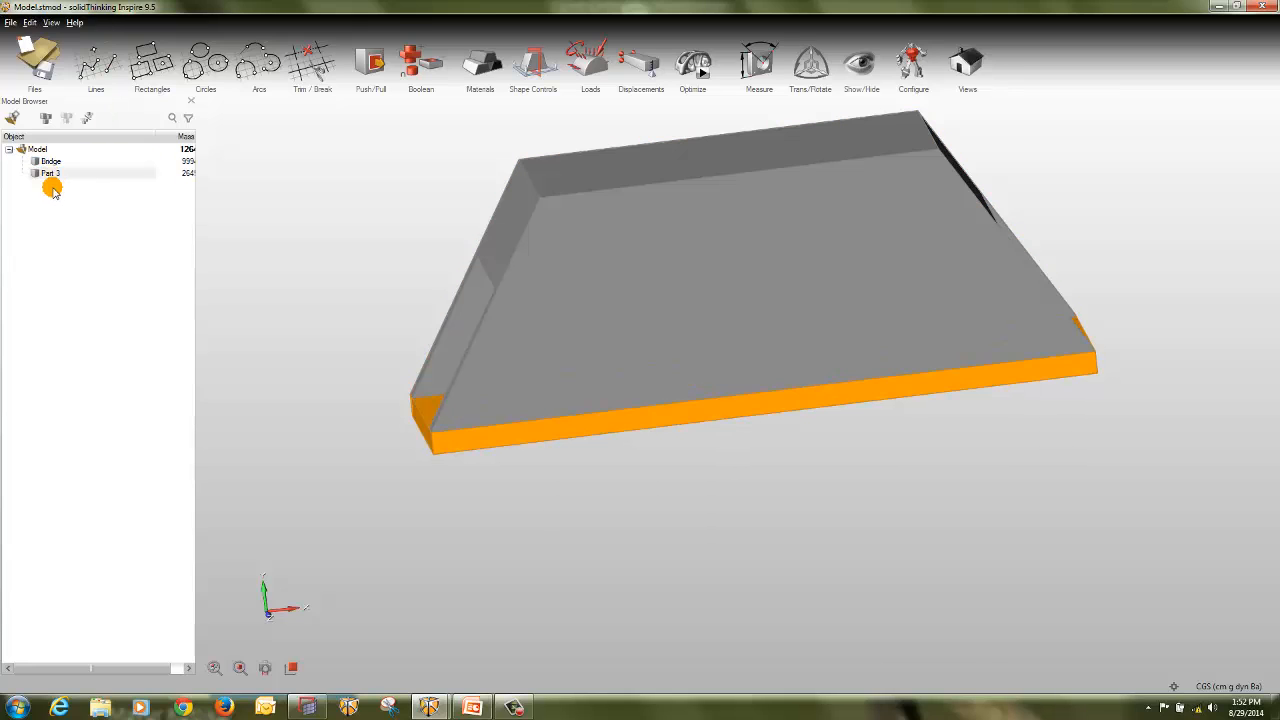
pyautogui.click(97, 412)
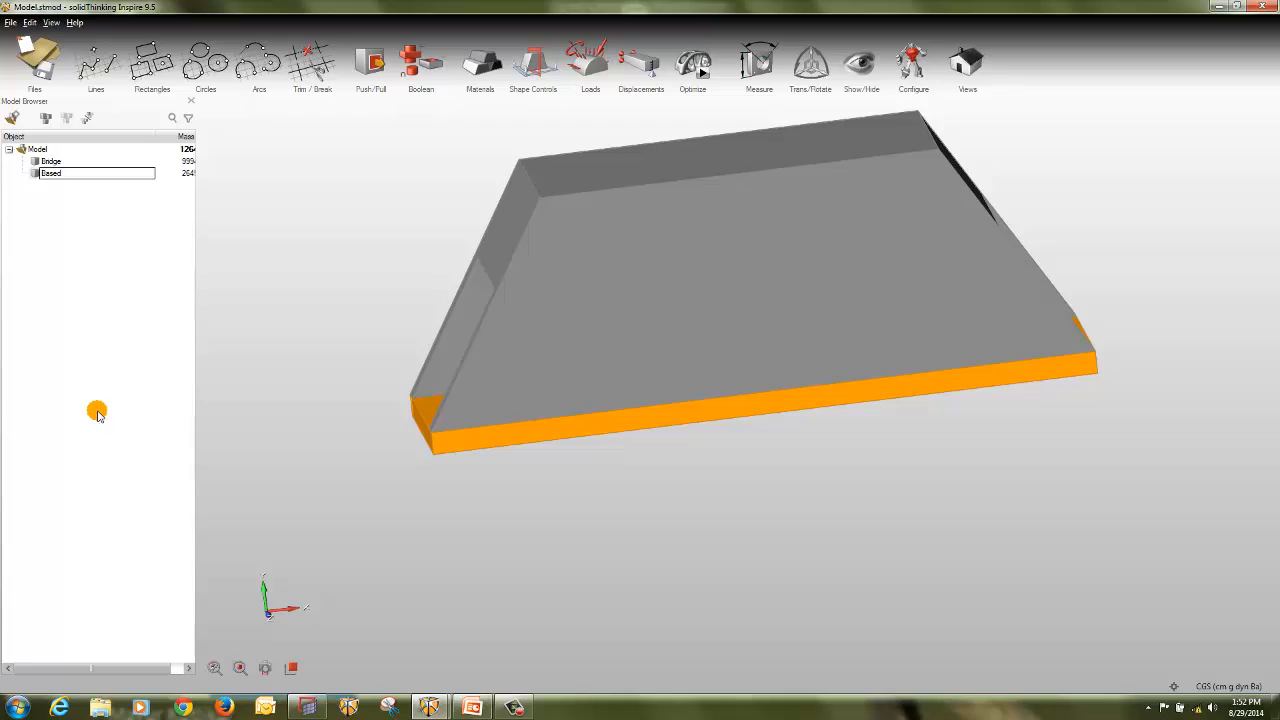
pyautogui.write('Based')
pyautogui.press('BackSpace')
pyautogui.press('Return')
pyautogui.click(331, 290)
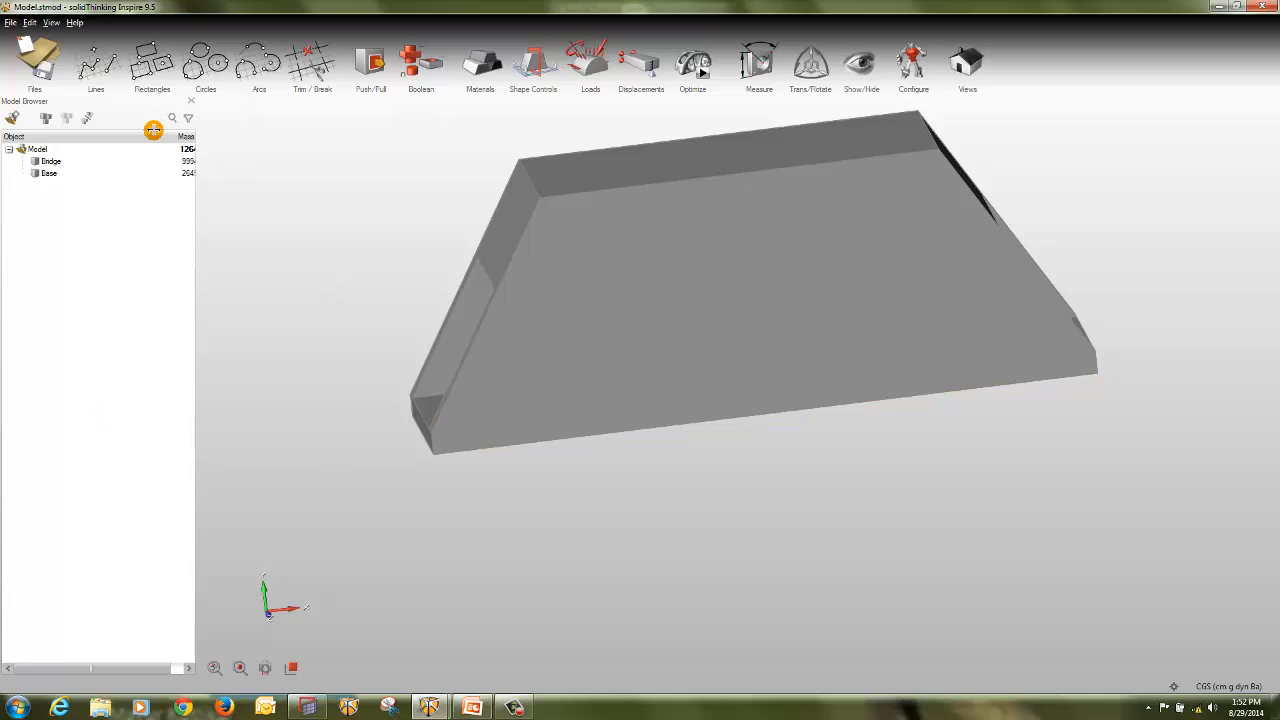
# Step: Designate the Bridge part as a design space
pyautogui.rightClick(50, 164)
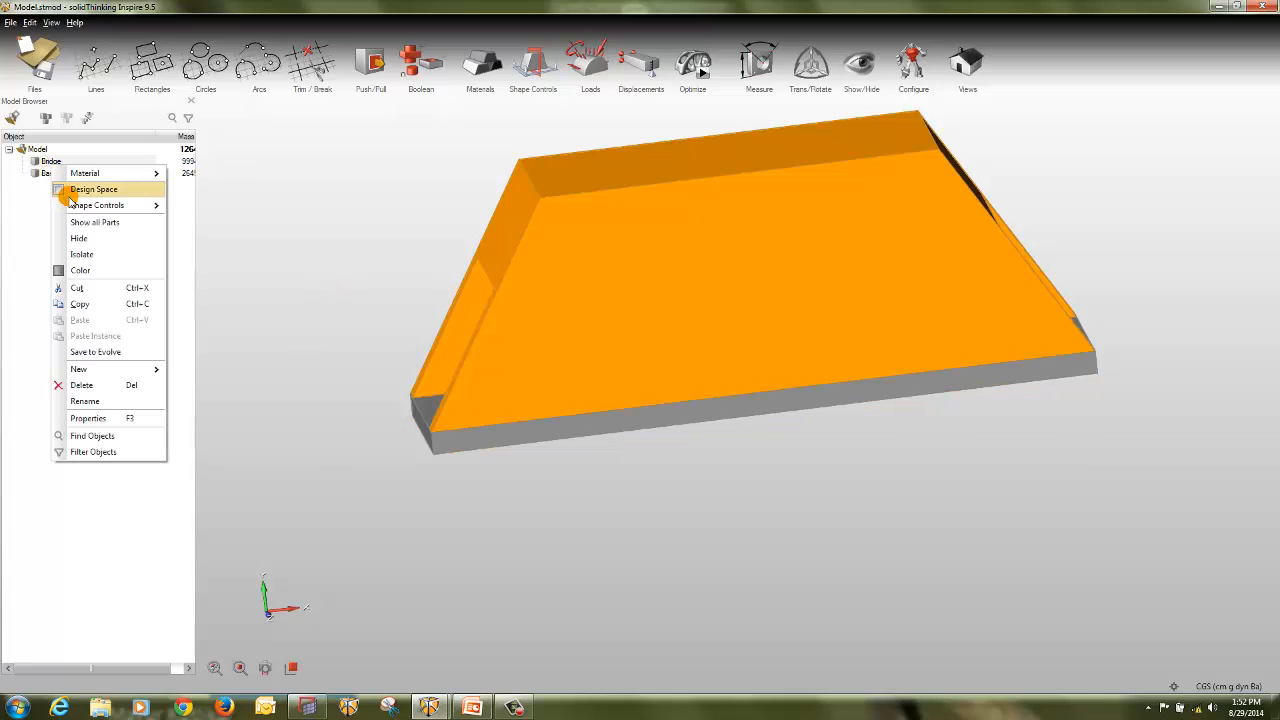
pyautogui.click(76, 190)
pyautogui.click(317, 191)
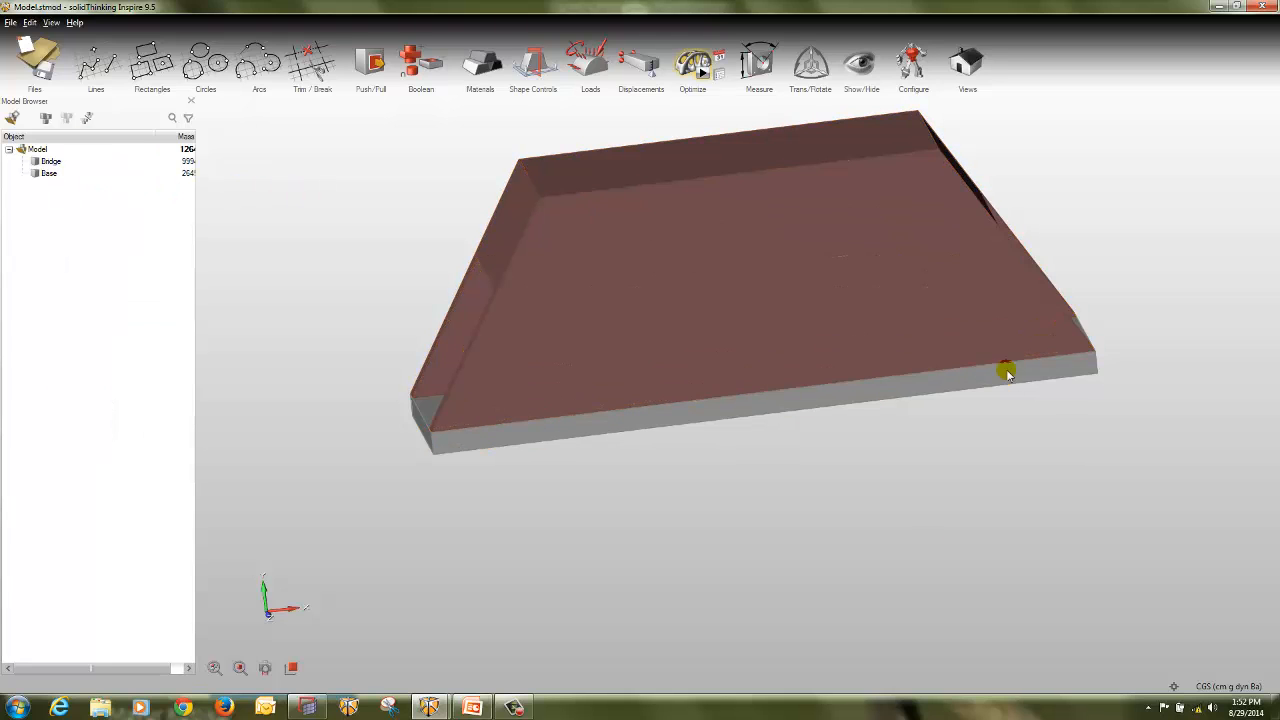
# Step: Place a support fixed in all directions on the Base's underside corner at the -X end, -Z side
pyautogui.scroll(4, 887, 530)
pyautogui.scroll(-2, 863, 437)
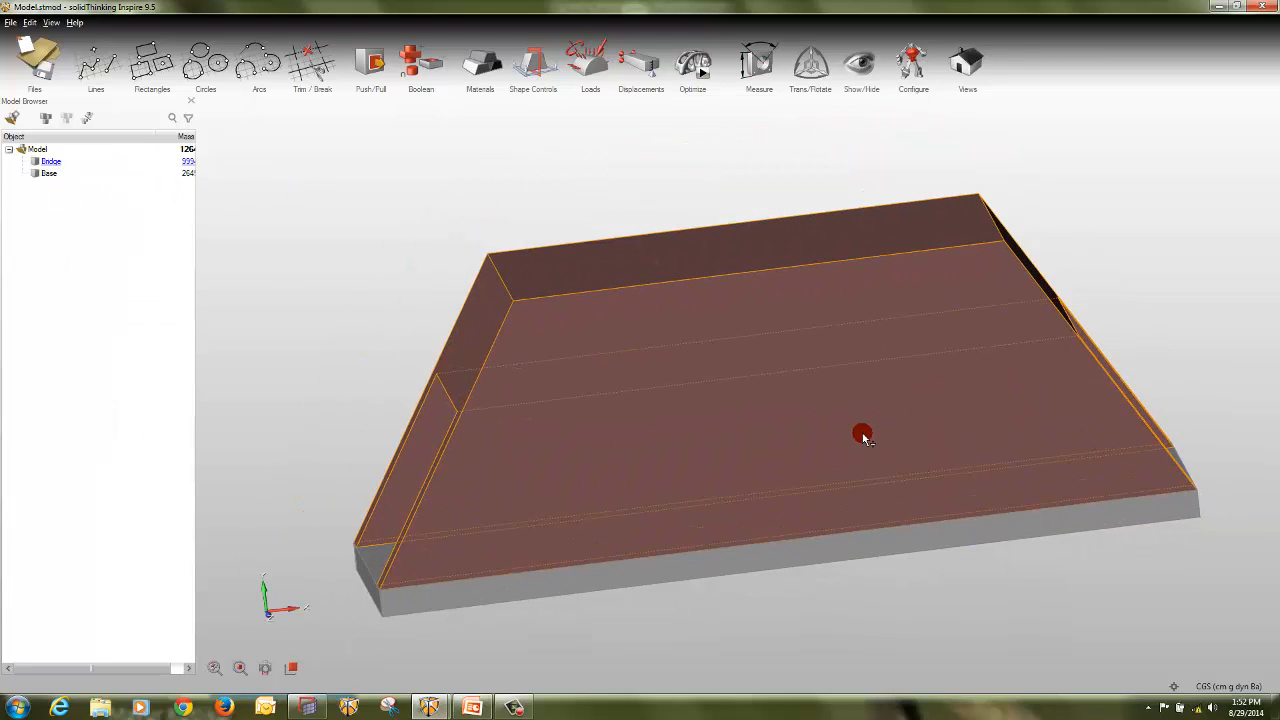
pyautogui.moveTo(863, 438); pyautogui.dragTo(689, 234, button='middle')
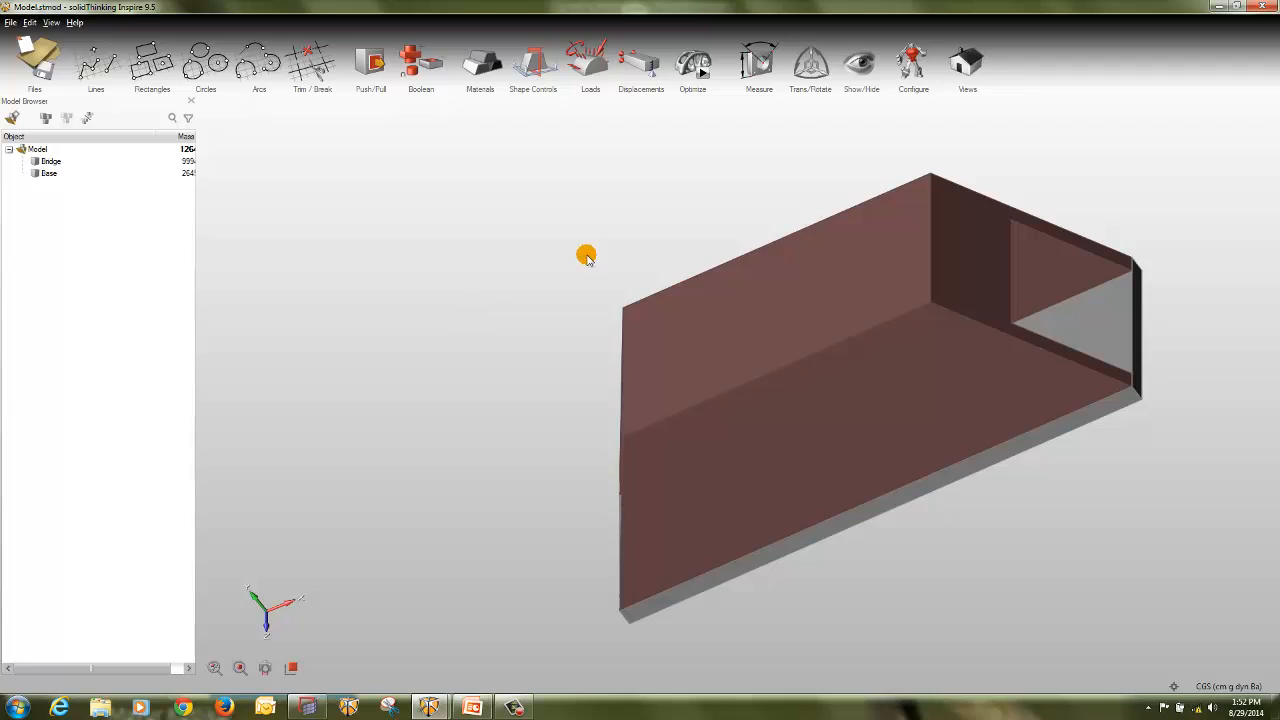
pyautogui.moveTo(586, 251); pyautogui.dragTo(503, 210, button='middle')
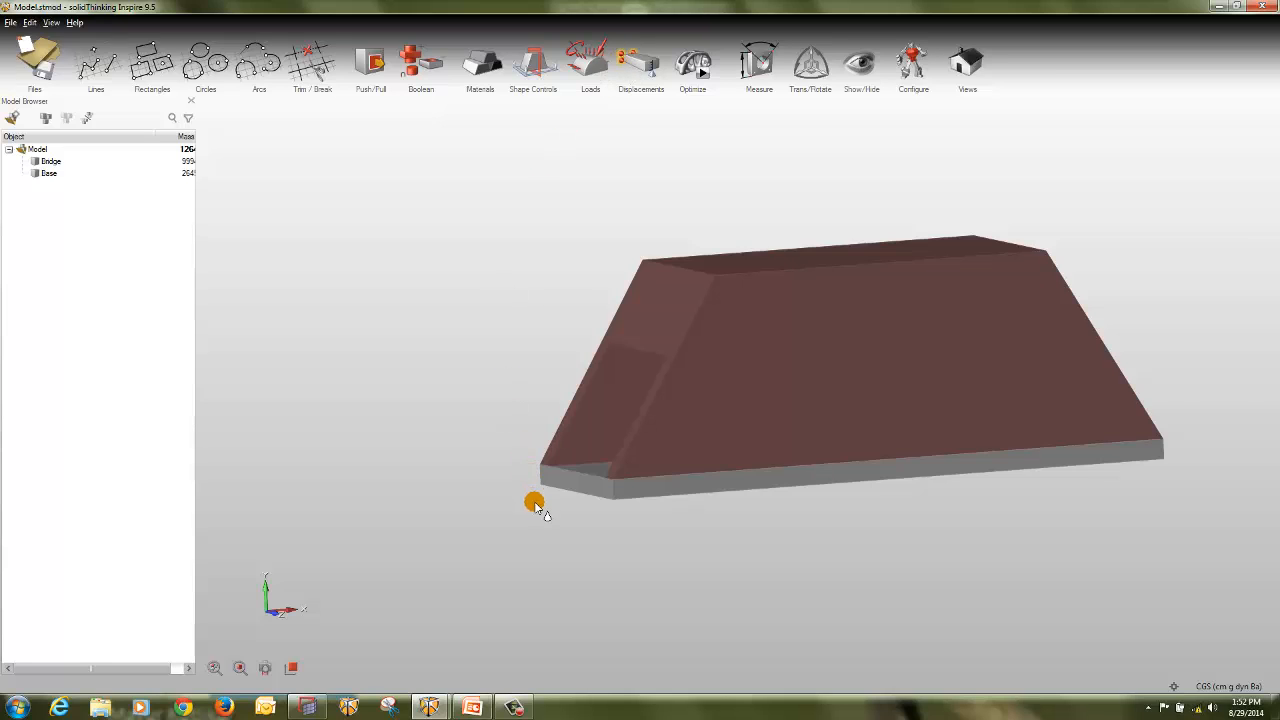
pyautogui.scroll(2, 531, 503)
pyautogui.moveTo(947, 488); pyautogui.dragTo(949, 443, button='middle')
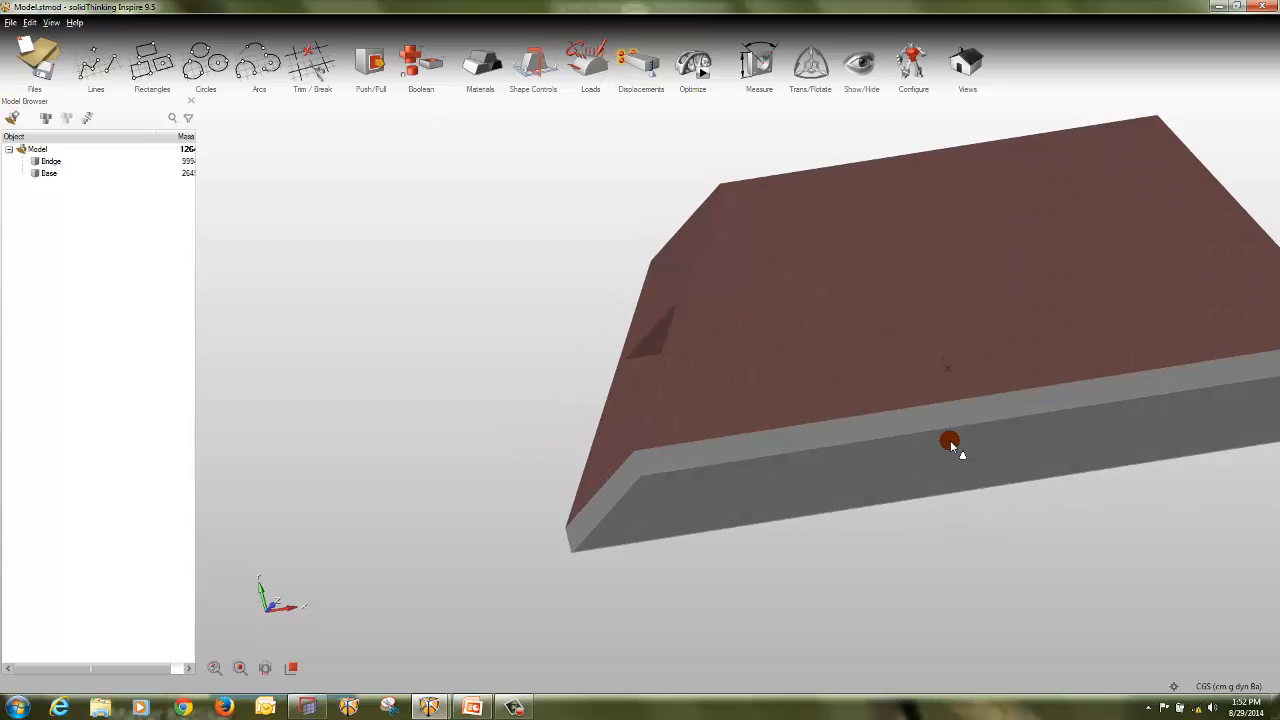
pyautogui.click(575, 556)
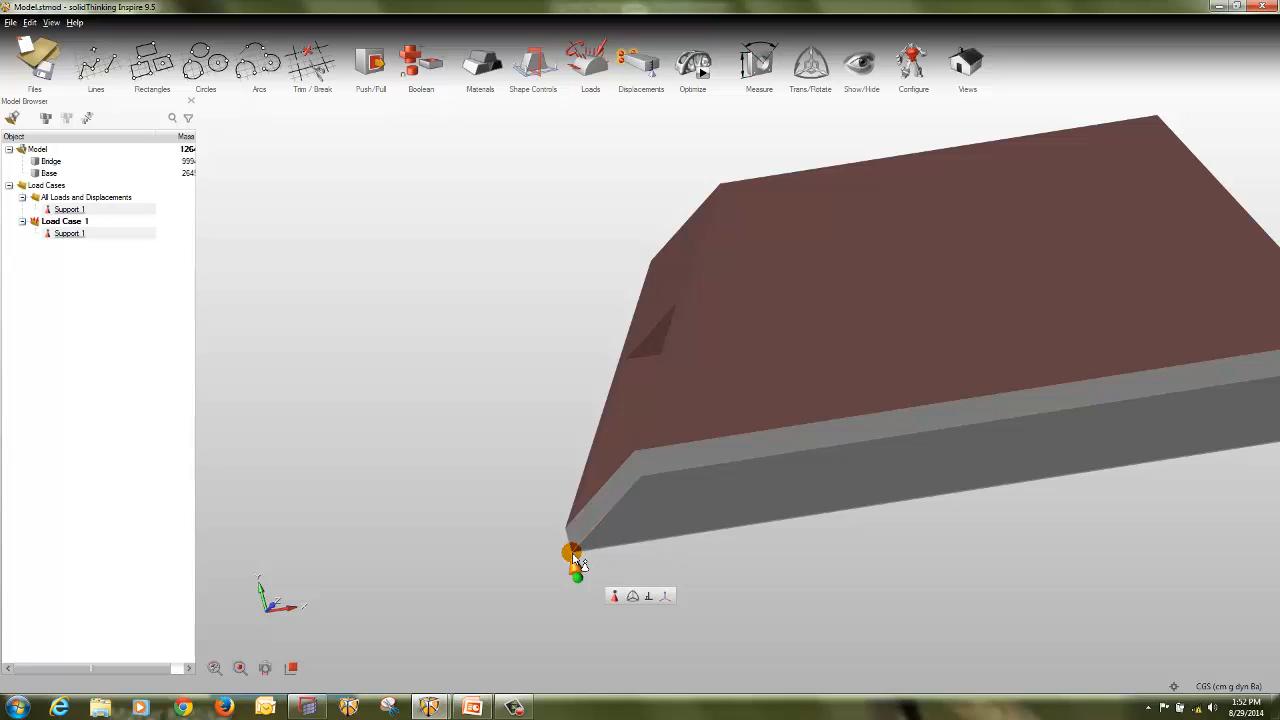
pyautogui.moveTo(585, 575); pyautogui.dragTo(653, 568)
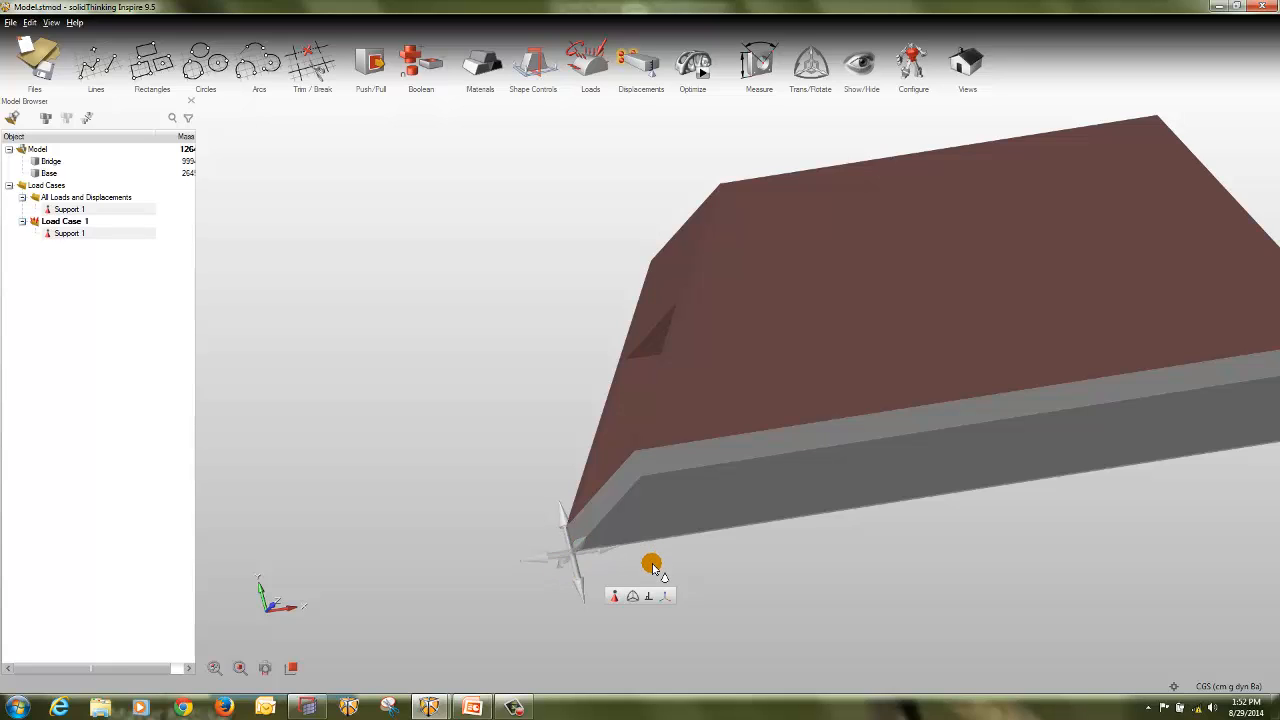
# Step: Place a support on the Base's underside corner at the -X end, +Z side, freeing translation along X
pyautogui.click(644, 477)
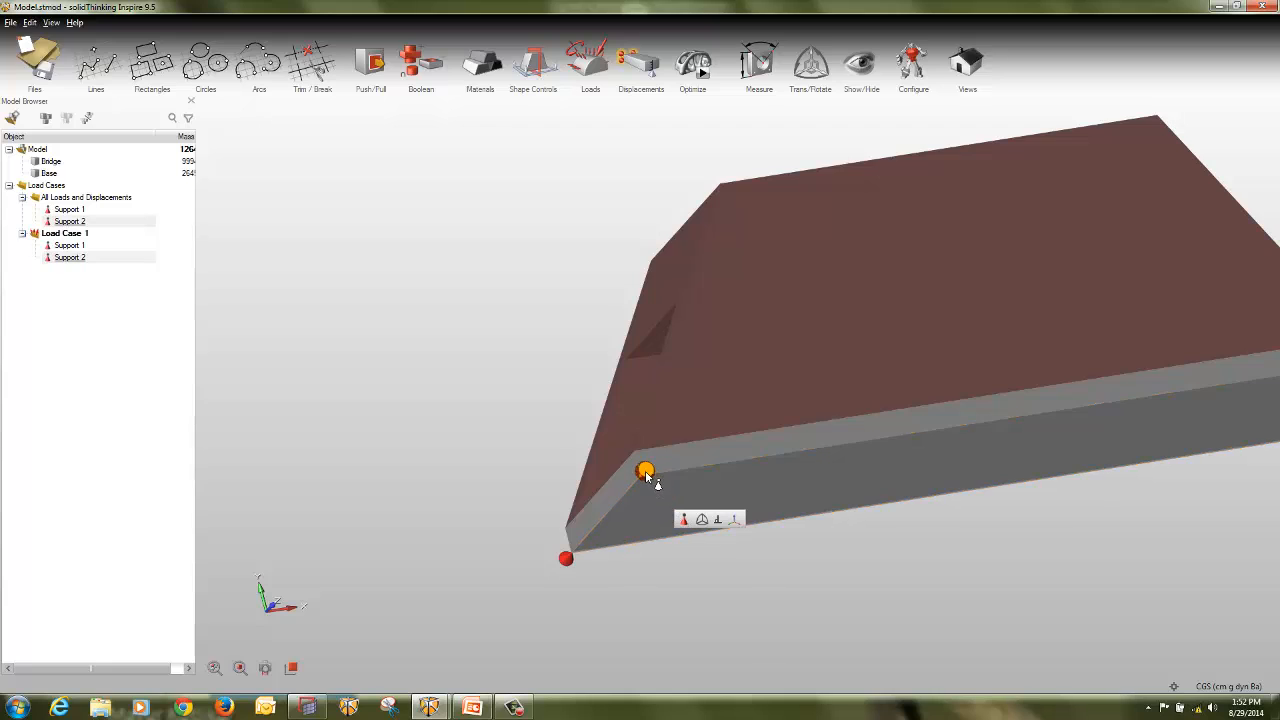
pyautogui.moveTo(647, 476)
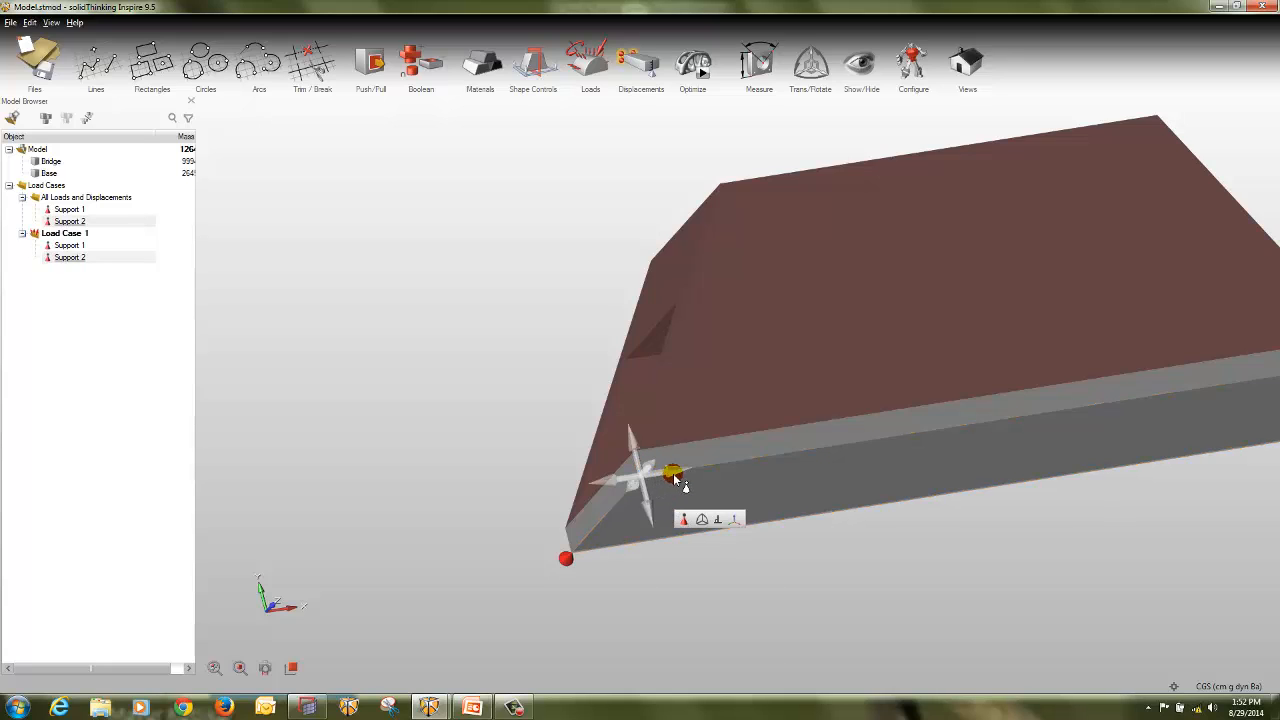
pyautogui.moveTo(665, 472); pyautogui.dragTo(916, 533)
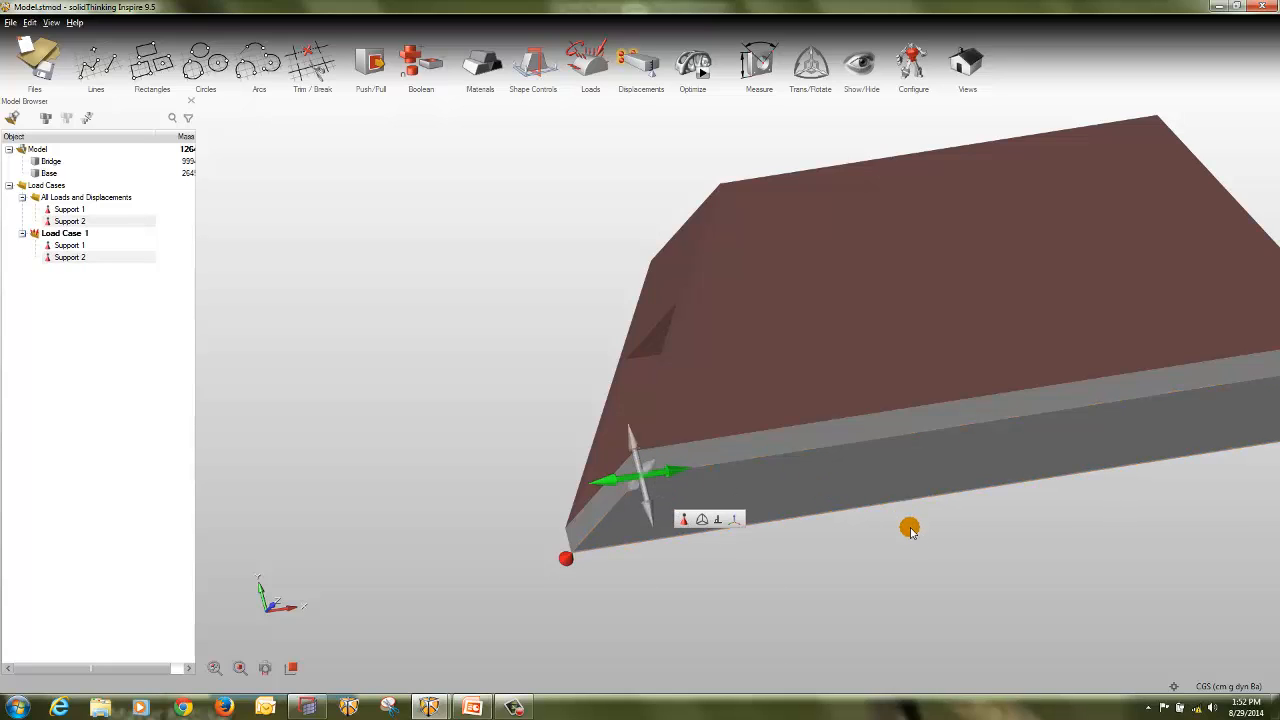
pyautogui.click(900, 550)
# Step: Place a support on the Base's underside corner at the +X end, +Z side, free to slide along X and Z
pyautogui.moveTo(891, 549); pyautogui.dragTo(840, 530, button='right')
pyautogui.scroll(5, 1023, 455)
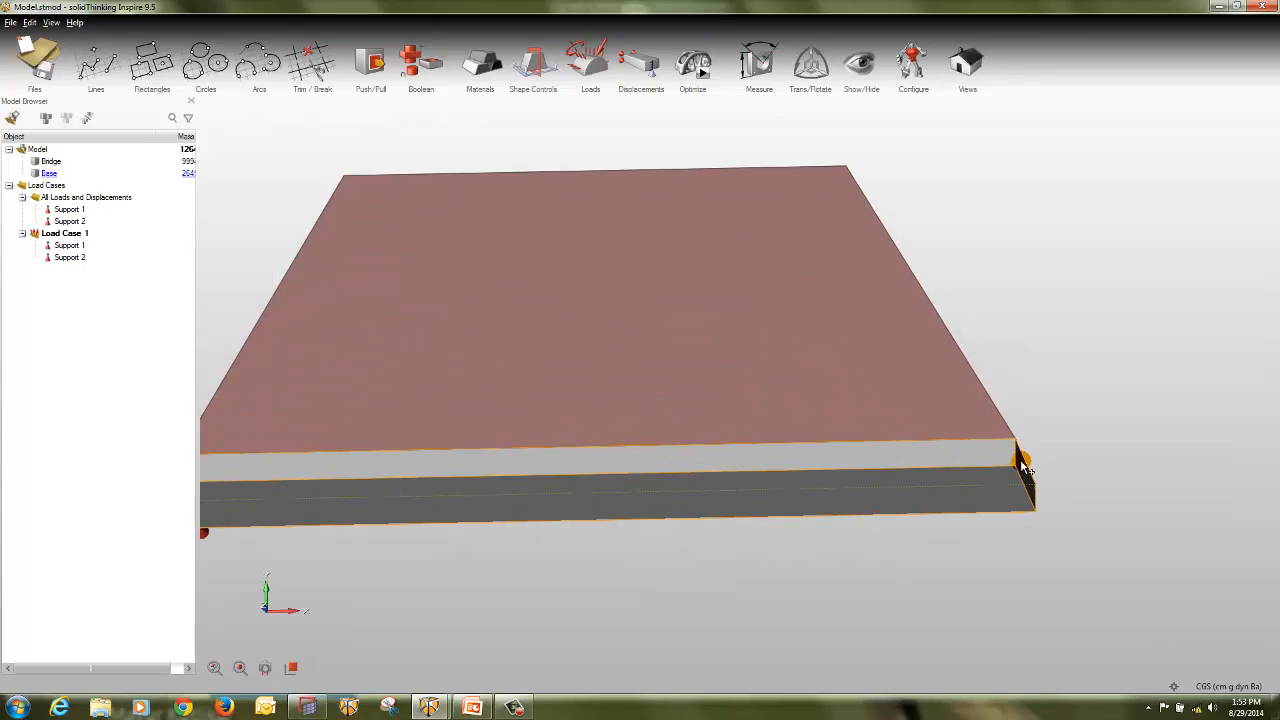
pyautogui.click(621, 56)
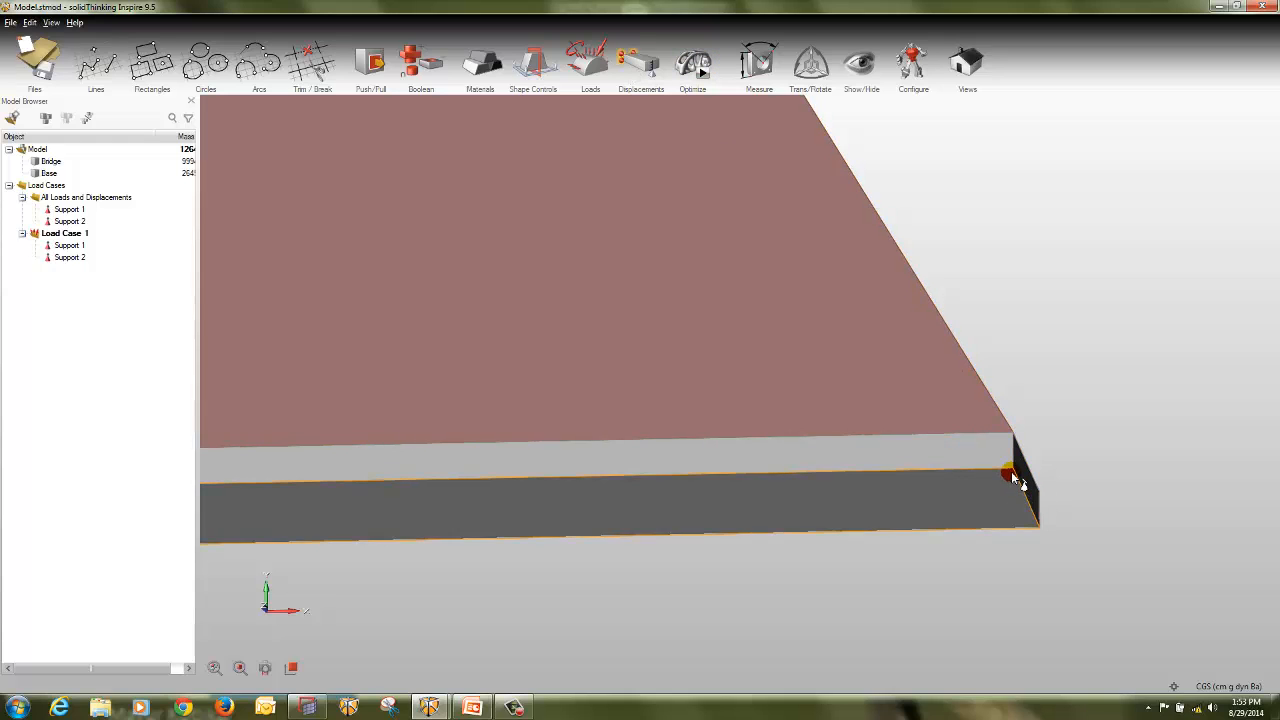
pyautogui.click(1012, 470)
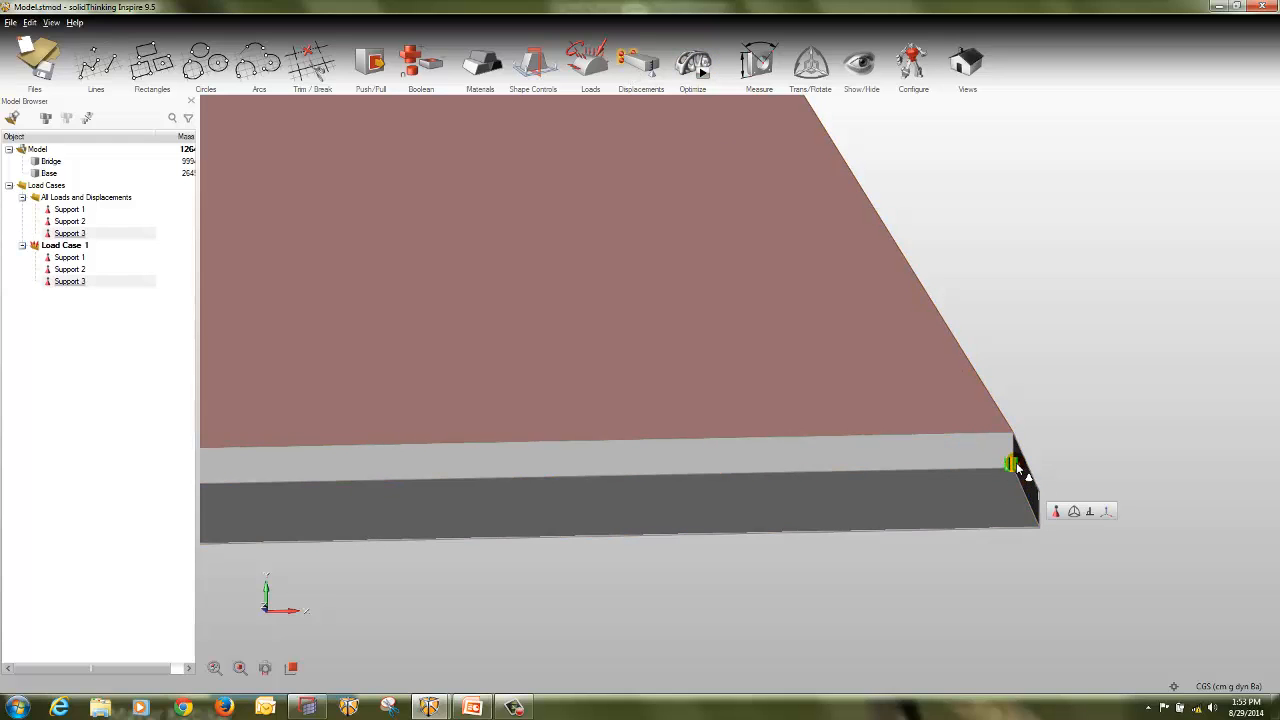
pyautogui.click(1013, 466)
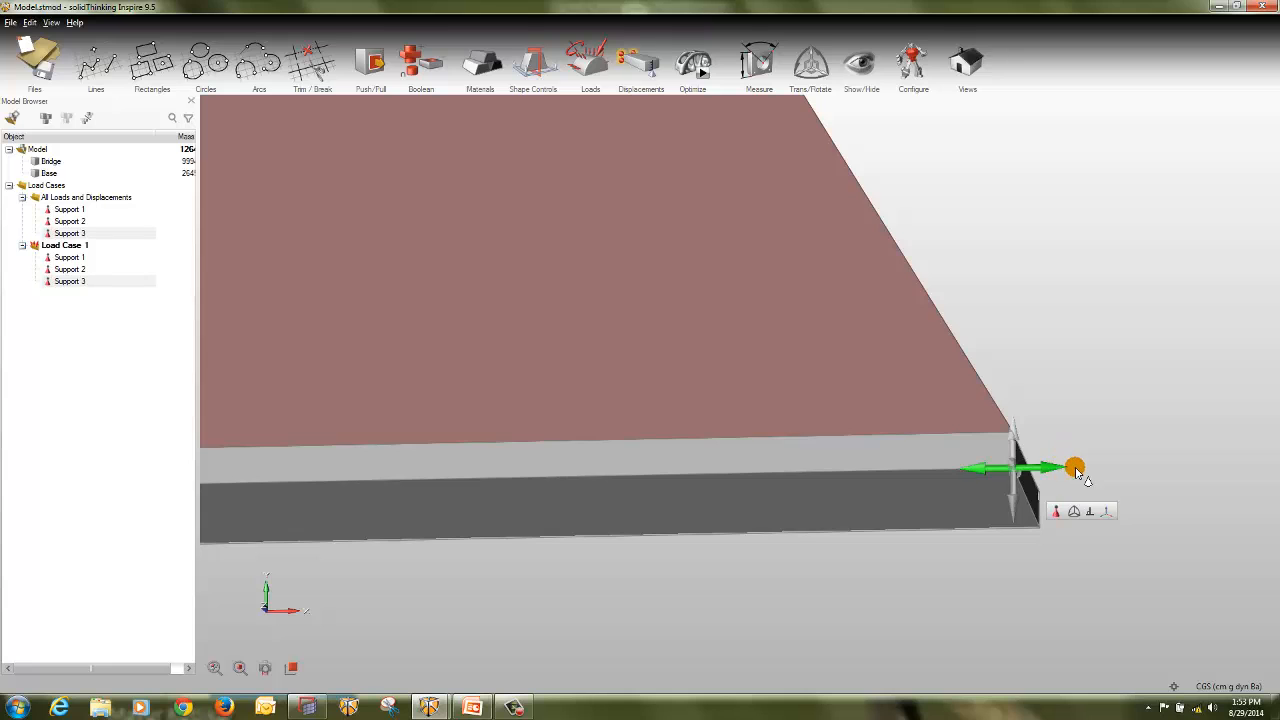
pyautogui.moveTo(1080, 473)
pyautogui.mouseDown(button='right')
pyautogui.moveTo(1162, 471)
pyautogui.moveTo(1059, 485)
pyautogui.moveTo(1102, 537)
pyautogui.moveTo(1095, 490)
pyautogui.mouseUp(button='right')
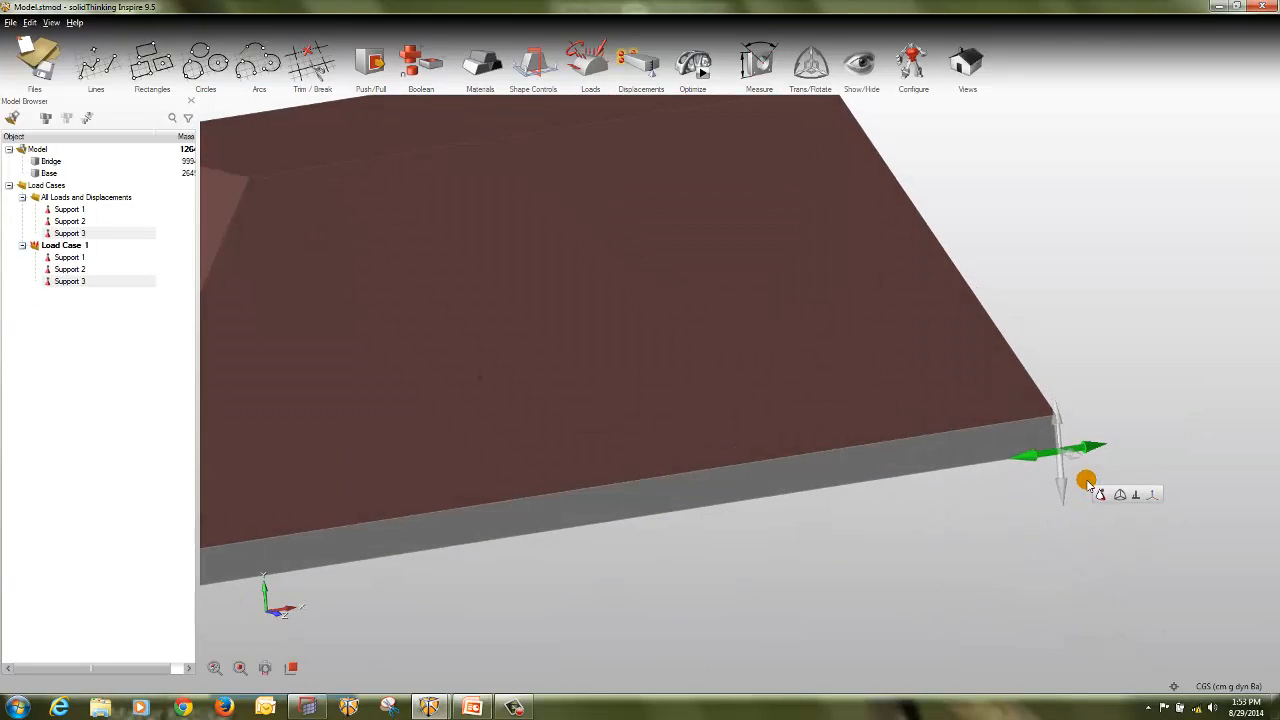
# Step: Add a support on the Base's remaining underside corner at the +X end, -Z side, free to slide horizontally
pyautogui.moveTo(983, 560); pyautogui.dragTo(995, 510, button='right')
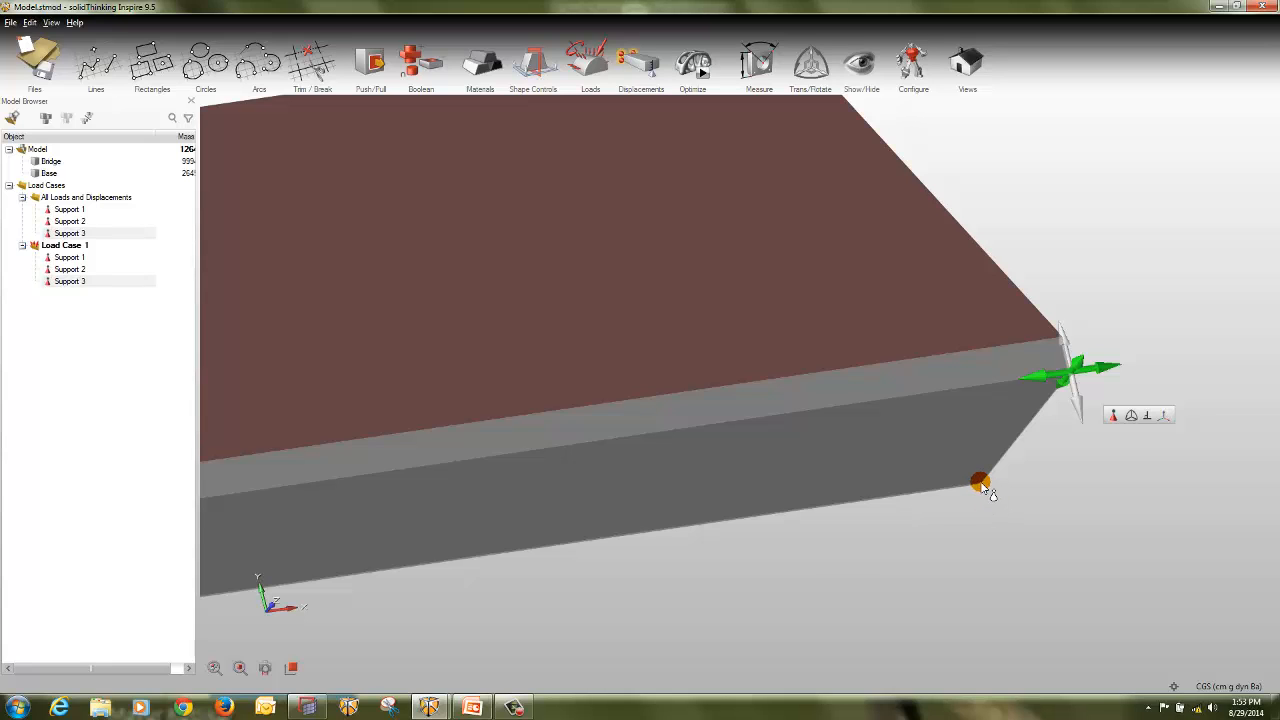
pyautogui.click(985, 487)
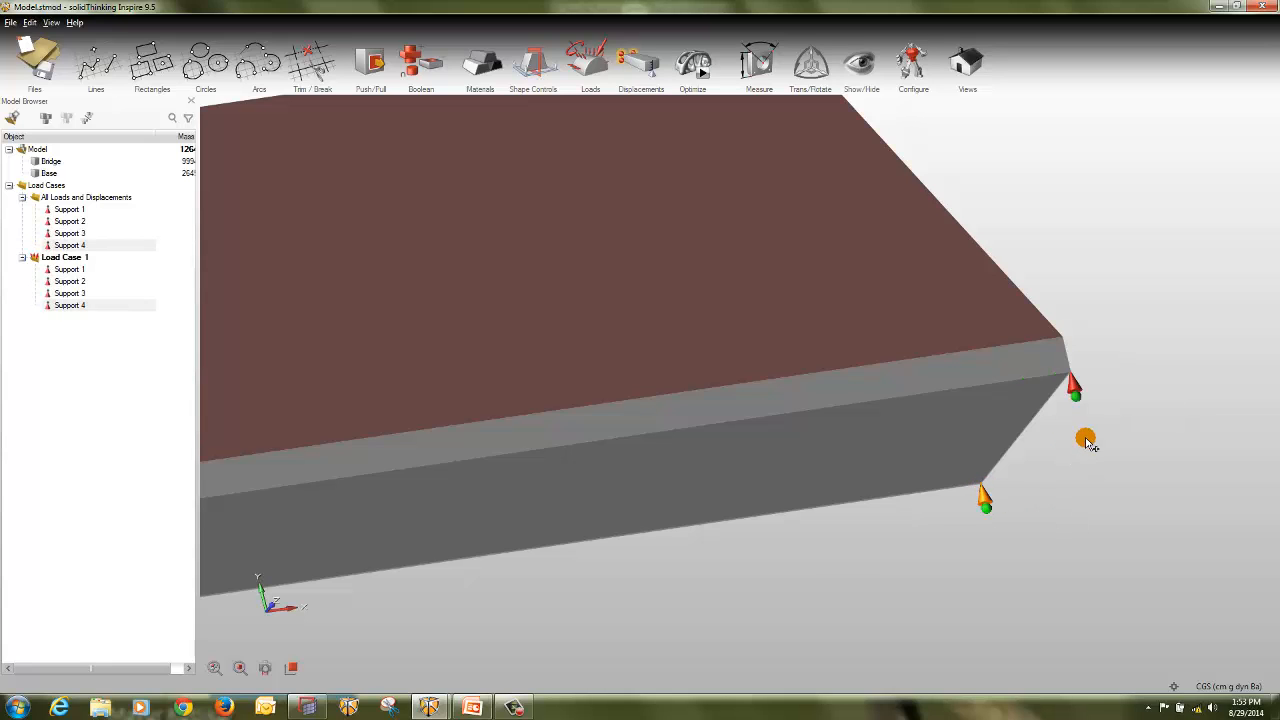
pyautogui.scroll(-5, 1086, 440)
pyautogui.moveTo(1106, 486); pyautogui.dragTo(1114, 500, button='right')
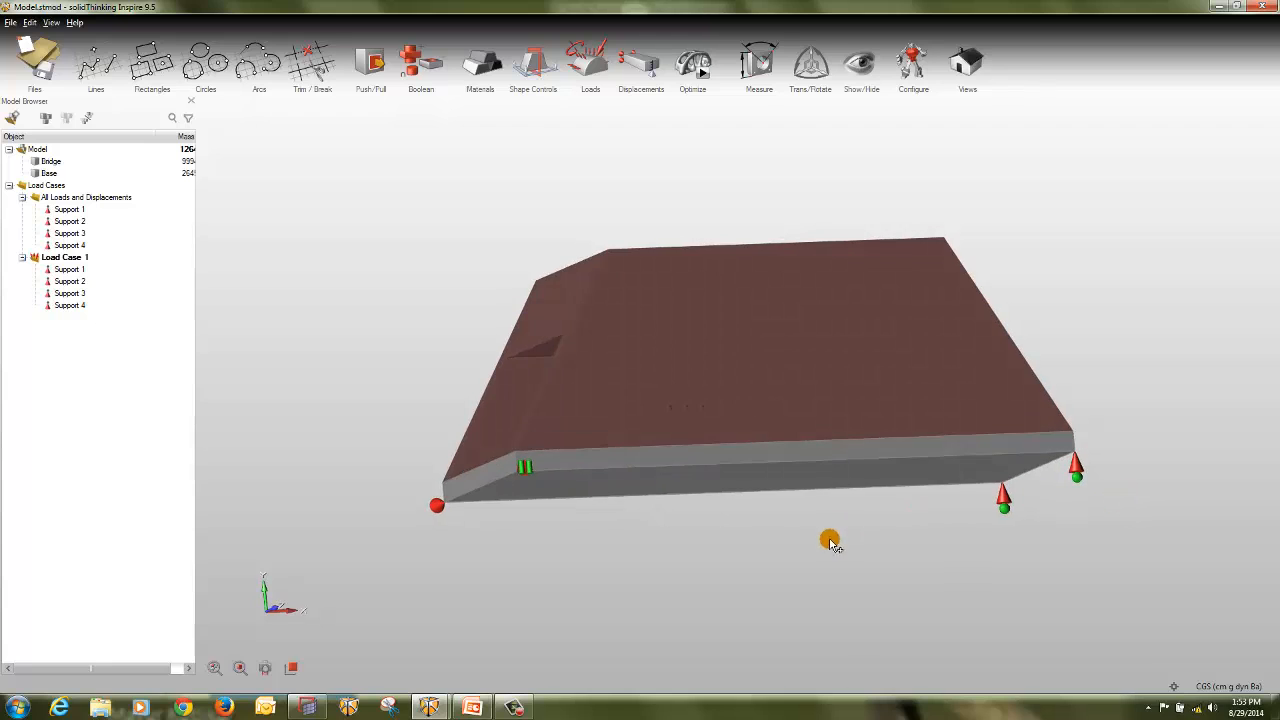
# Step: Rotate Support 1 about its X axis so its cone stands upright beneath the Base corner
pyautogui.moveTo(832, 541); pyautogui.dragTo(374, 506, button='right')
pyautogui.click(432, 488)
pyautogui.click(420, 487)
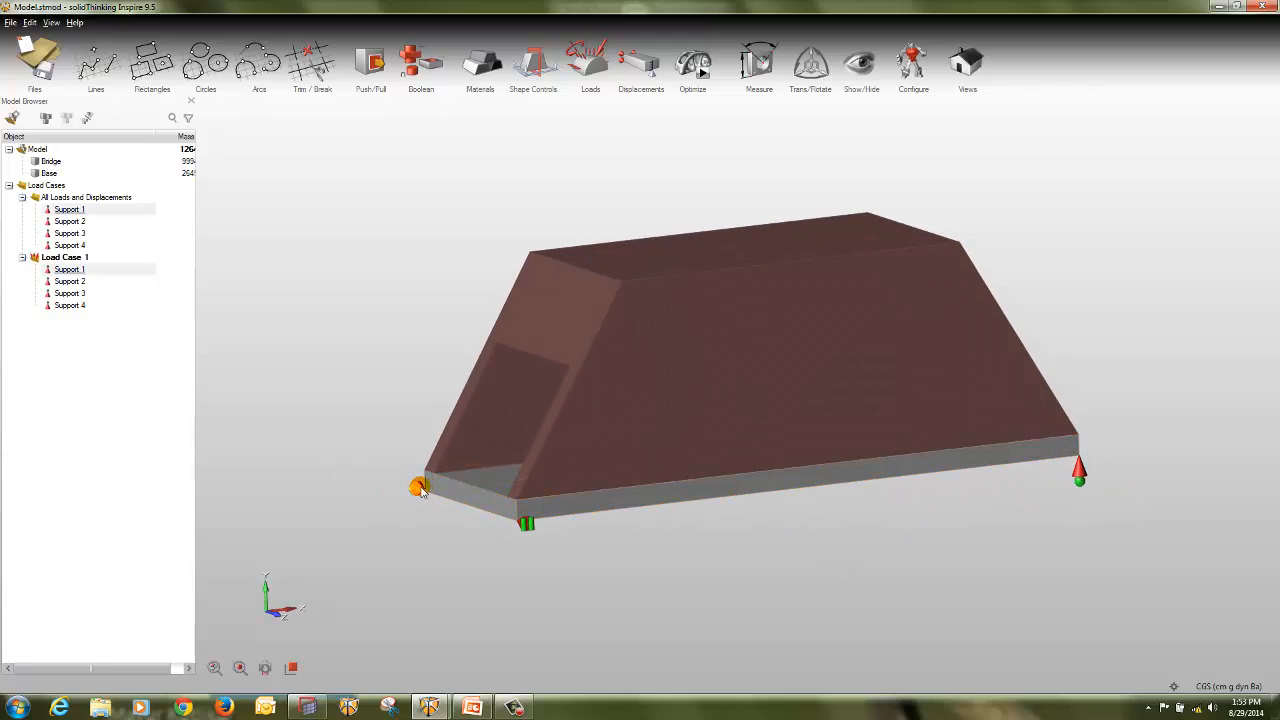
pyautogui.click(810, 66)
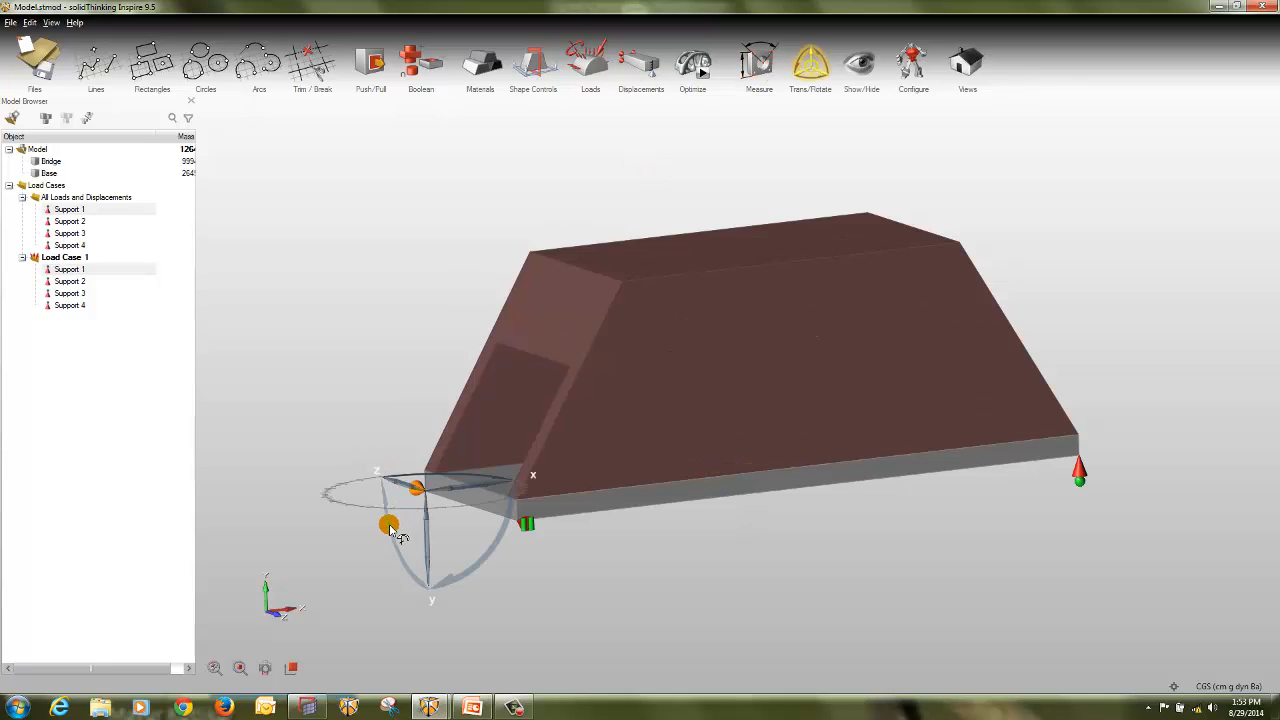
pyautogui.moveTo(397, 533); pyautogui.dragTo(540, 545)
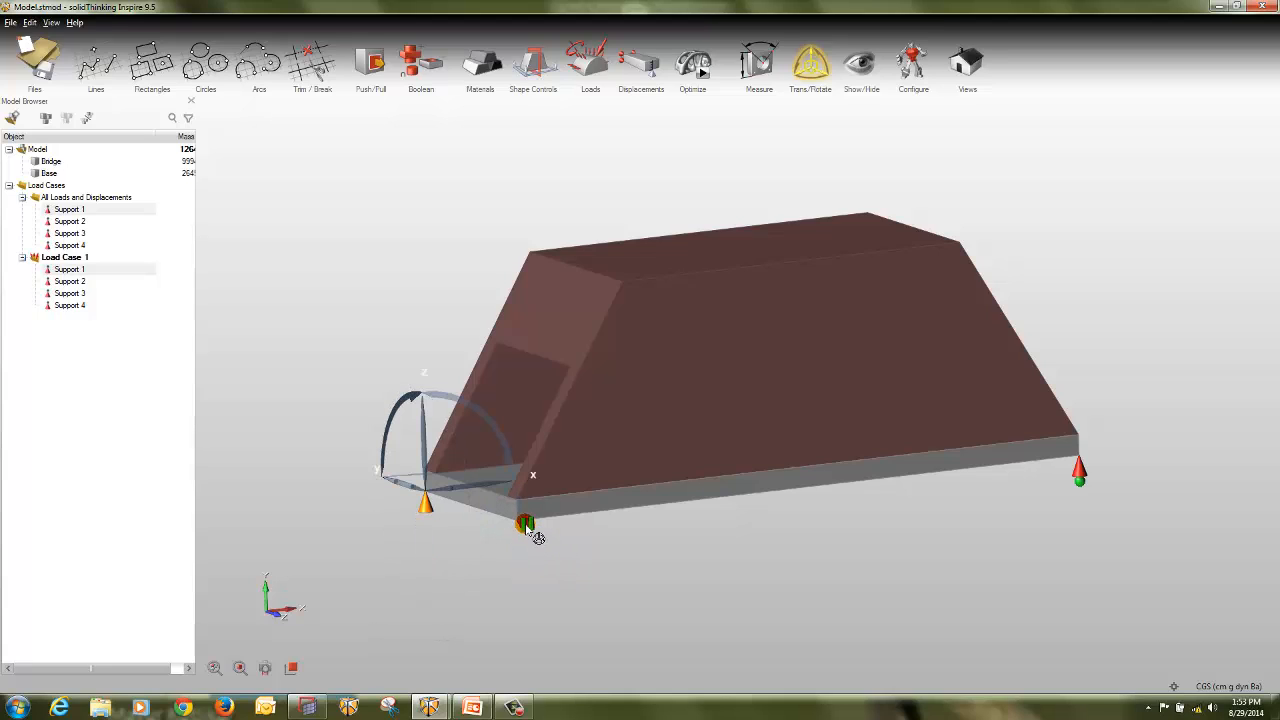
pyautogui.press('Escape')
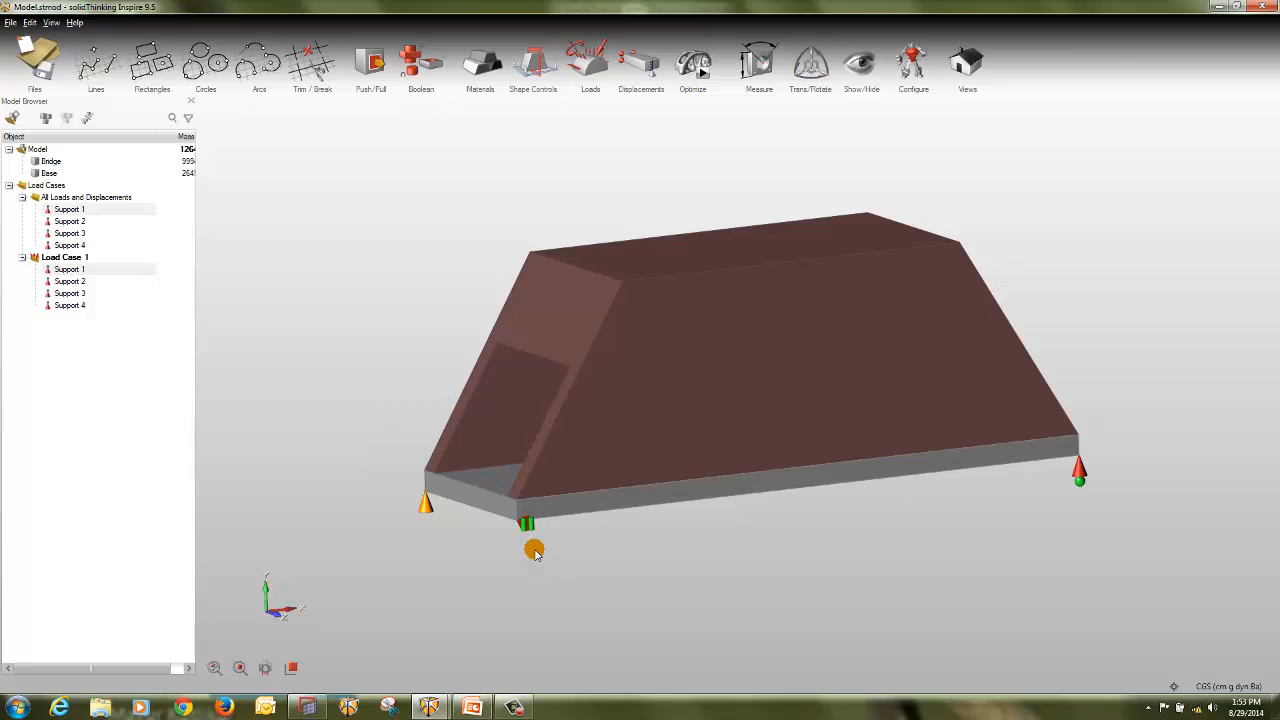
# Step: Rotate Support 2 about its X axis so its cone points straight up at the Base corner
pyautogui.click(526, 522)
pyautogui.click(808, 66)
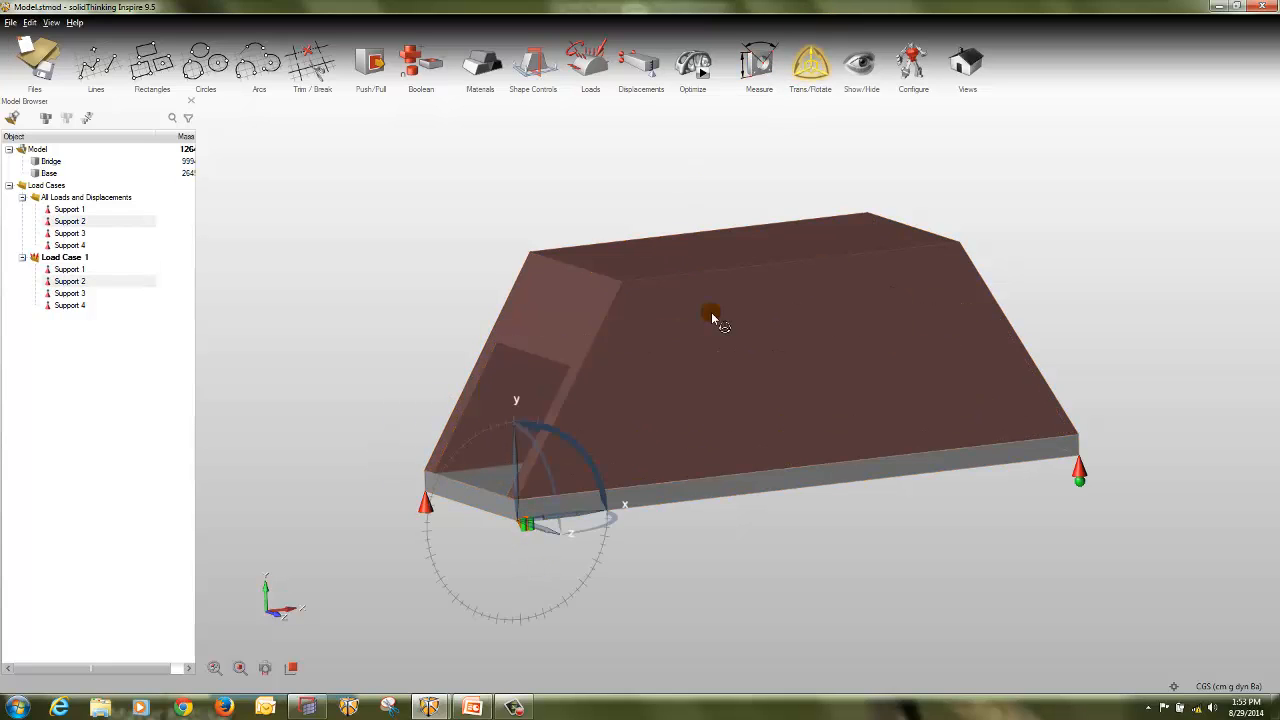
pyautogui.moveTo(565, 541); pyautogui.dragTo(585, 573)
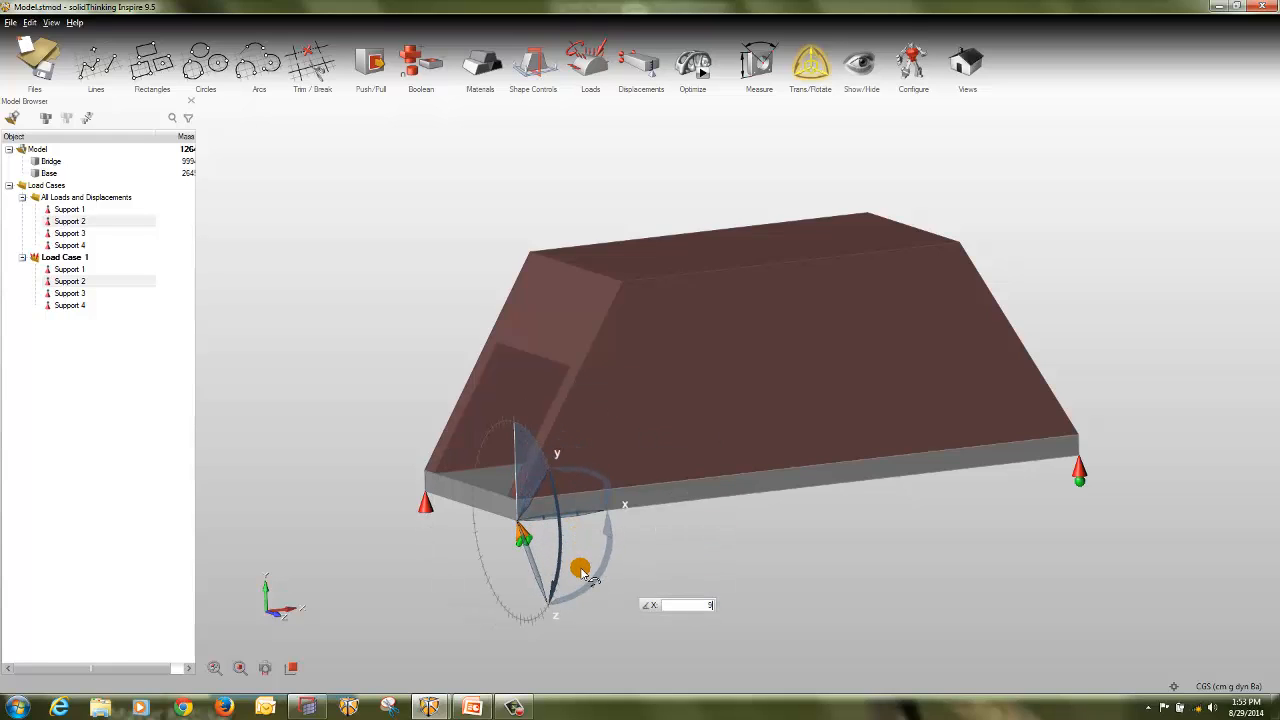
pyautogui.press('Escape')
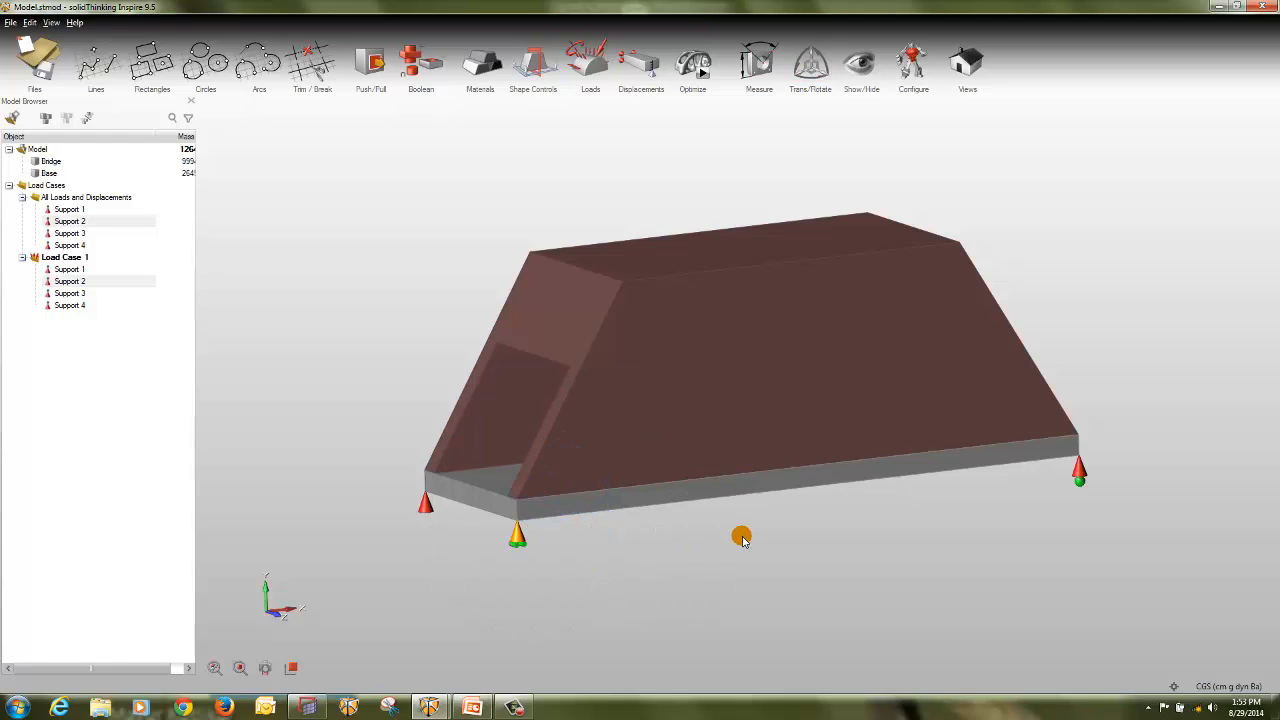
# Step: Check the four corner supports and apply a downward pressure load to the Base's upper face
pyautogui.moveTo(741, 537)
pyautogui.mouseDown(button='right')
pyautogui.moveTo(752, 508)
pyautogui.moveTo(791, 500)
pyautogui.moveTo(783, 558)
pyautogui.mouseUp(button='right')
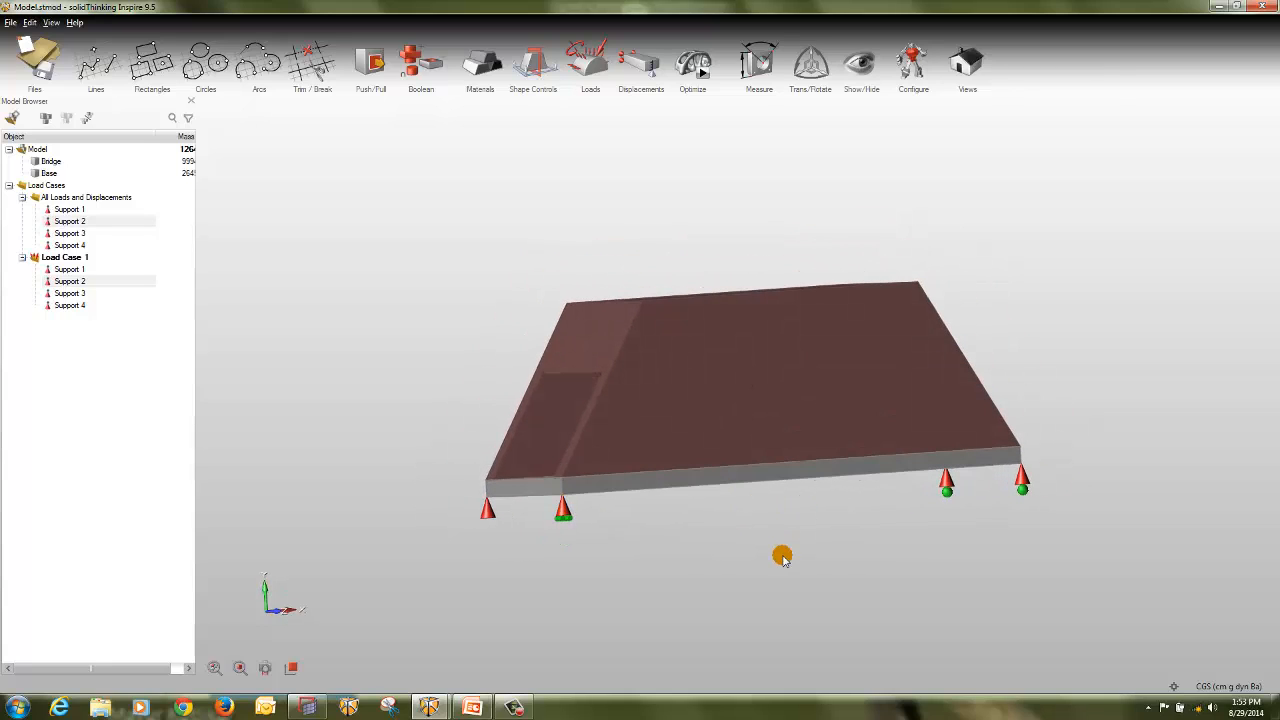
pyautogui.click(783, 558)
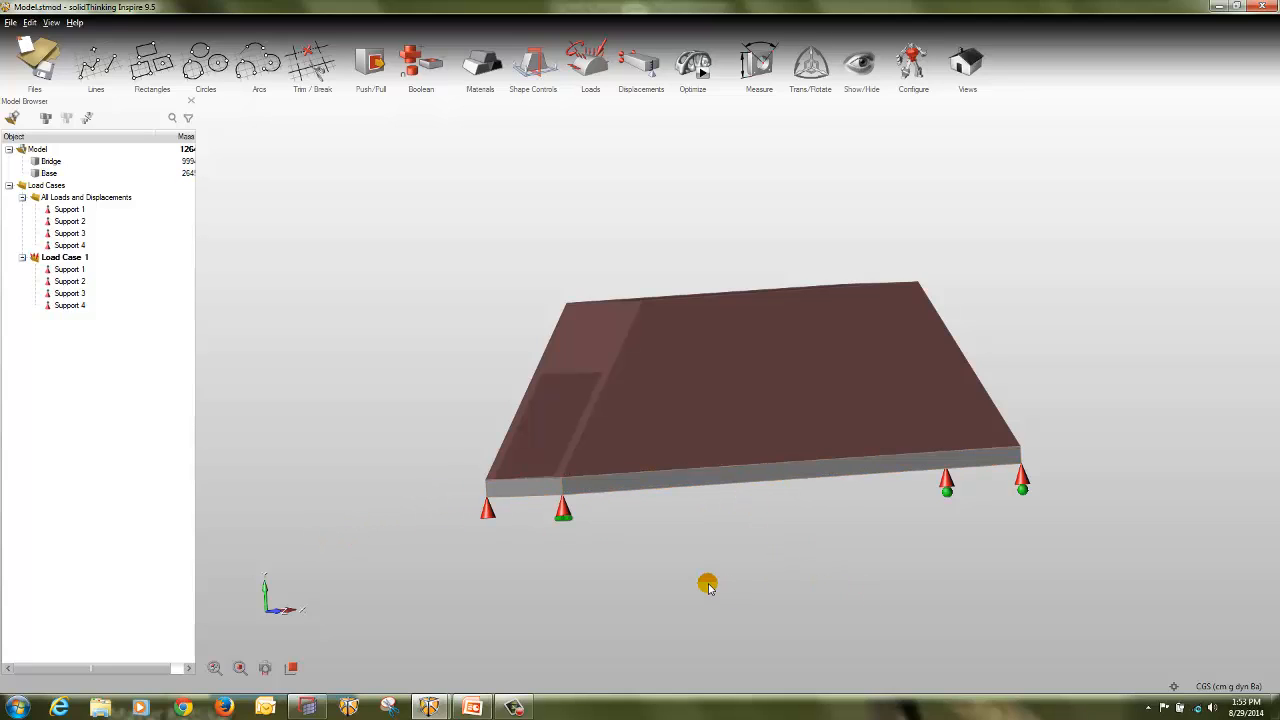
pyautogui.moveTo(679, 573); pyautogui.dragTo(688, 587, button='middle')
pyautogui.moveTo(1014, 543); pyautogui.dragTo(1026, 562, button='middle')
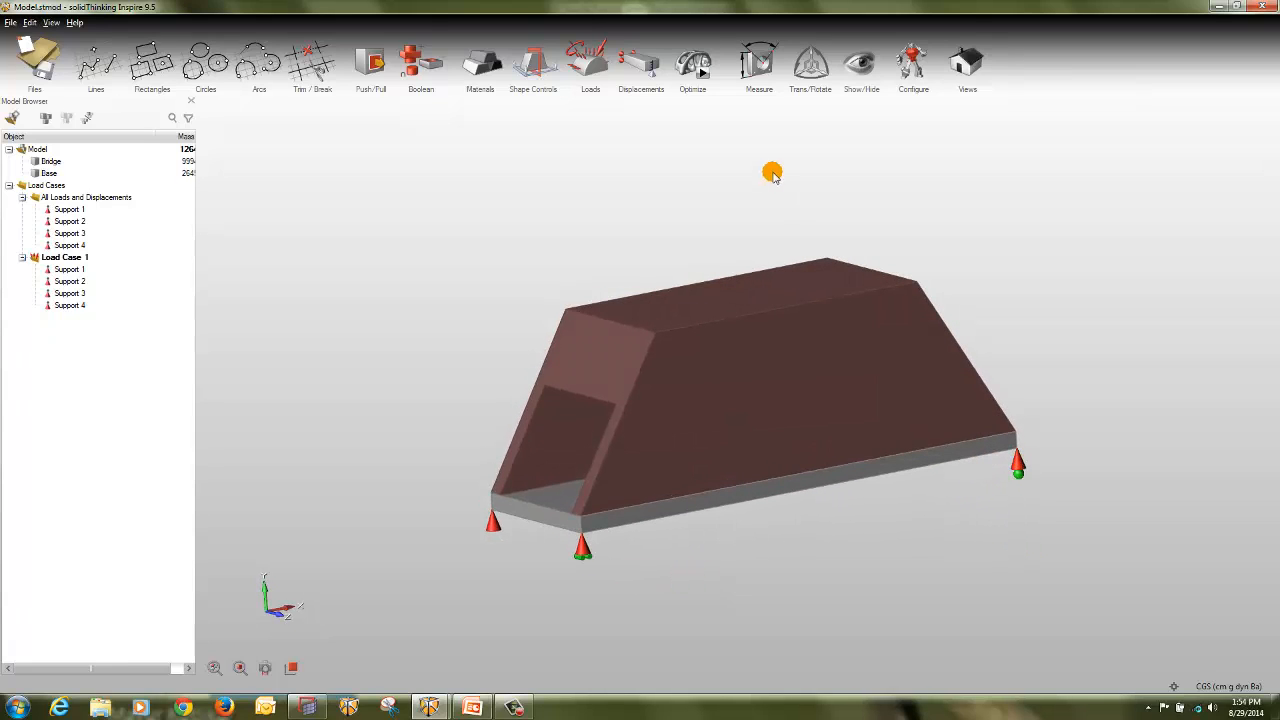
pyautogui.click(580, 66)
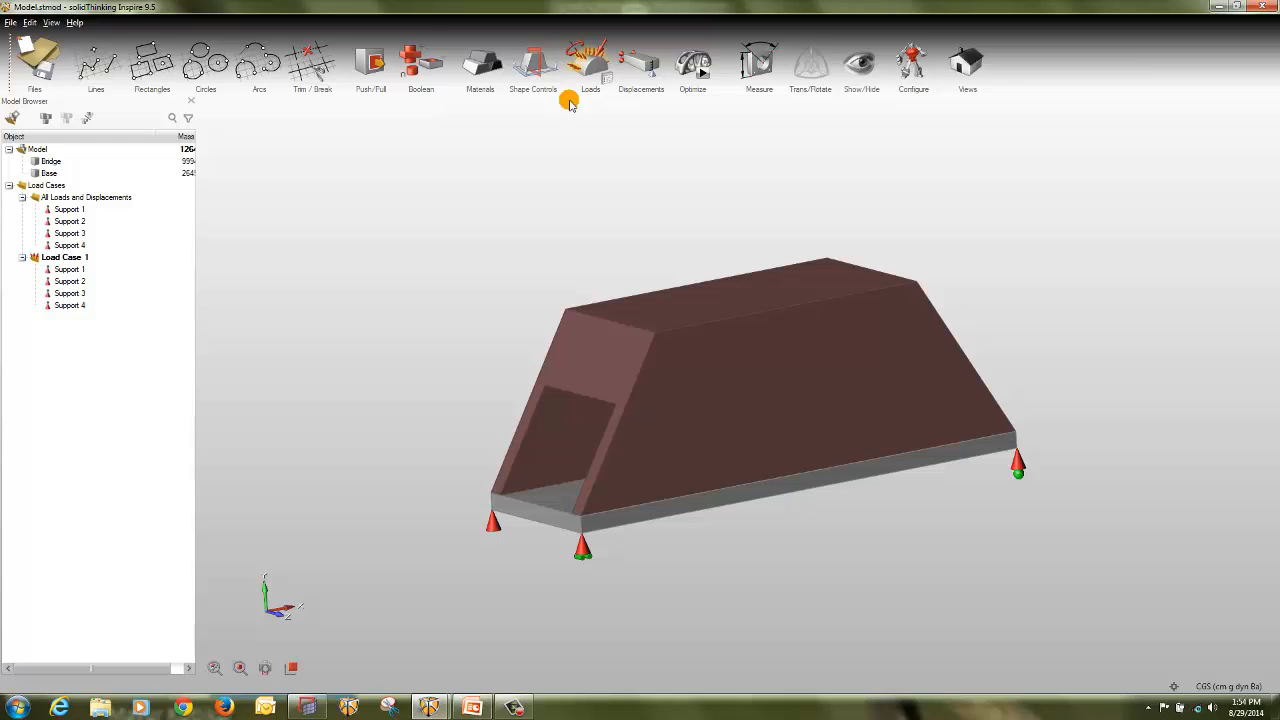
pyautogui.click(558, 503)
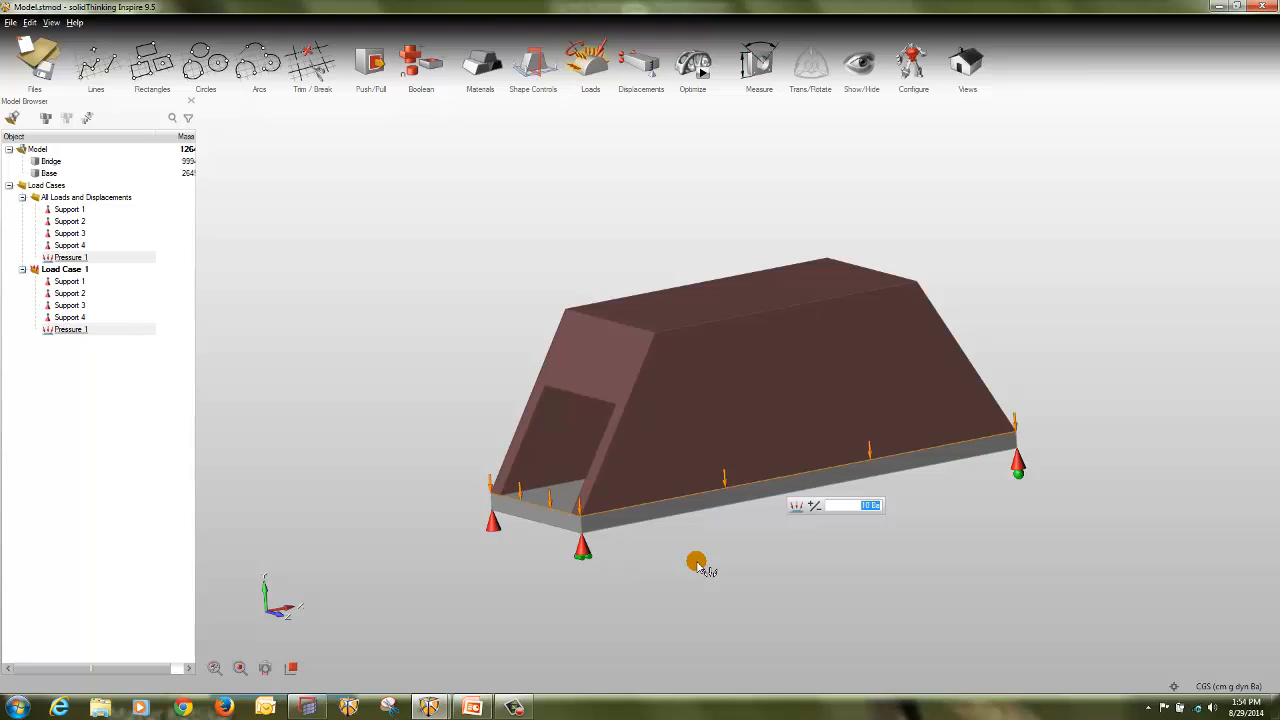
pyautogui.rightClick(697, 565)
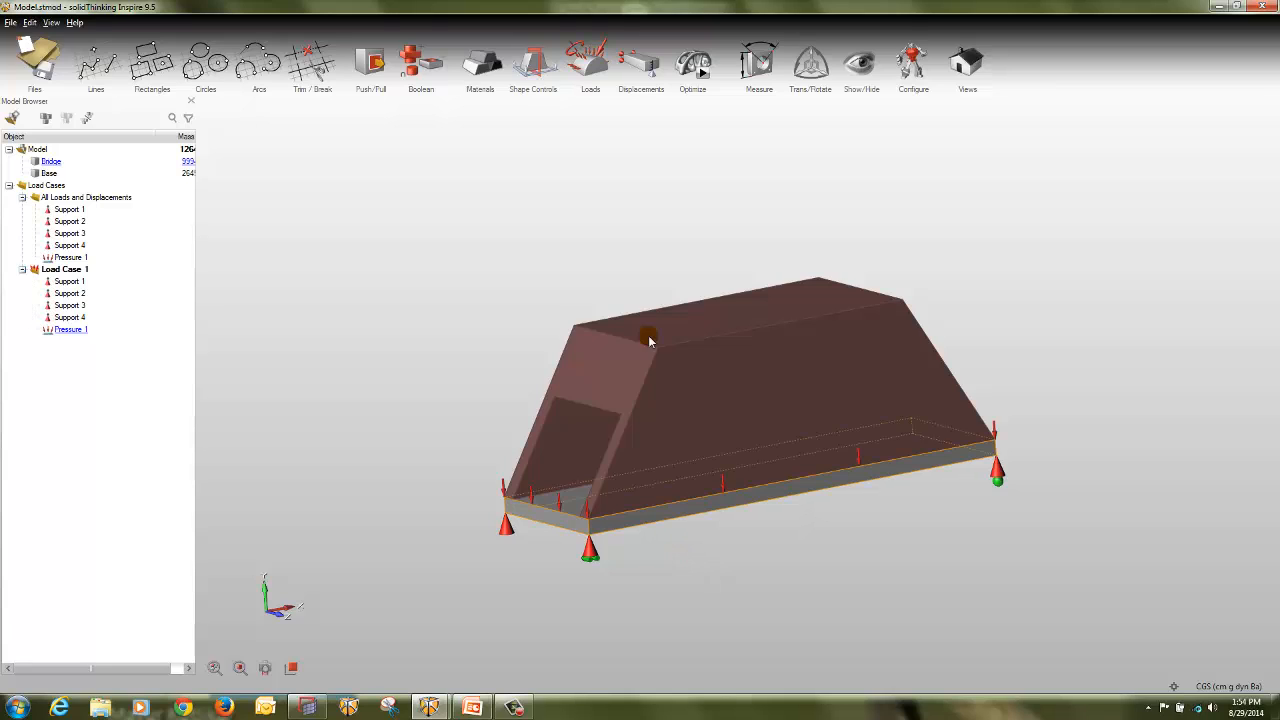
# Step: Apply a symmetric shape control to the Bridge and deactivate its horizontal symmetry plane, keeping both vertical planes
pyautogui.click(538, 52)
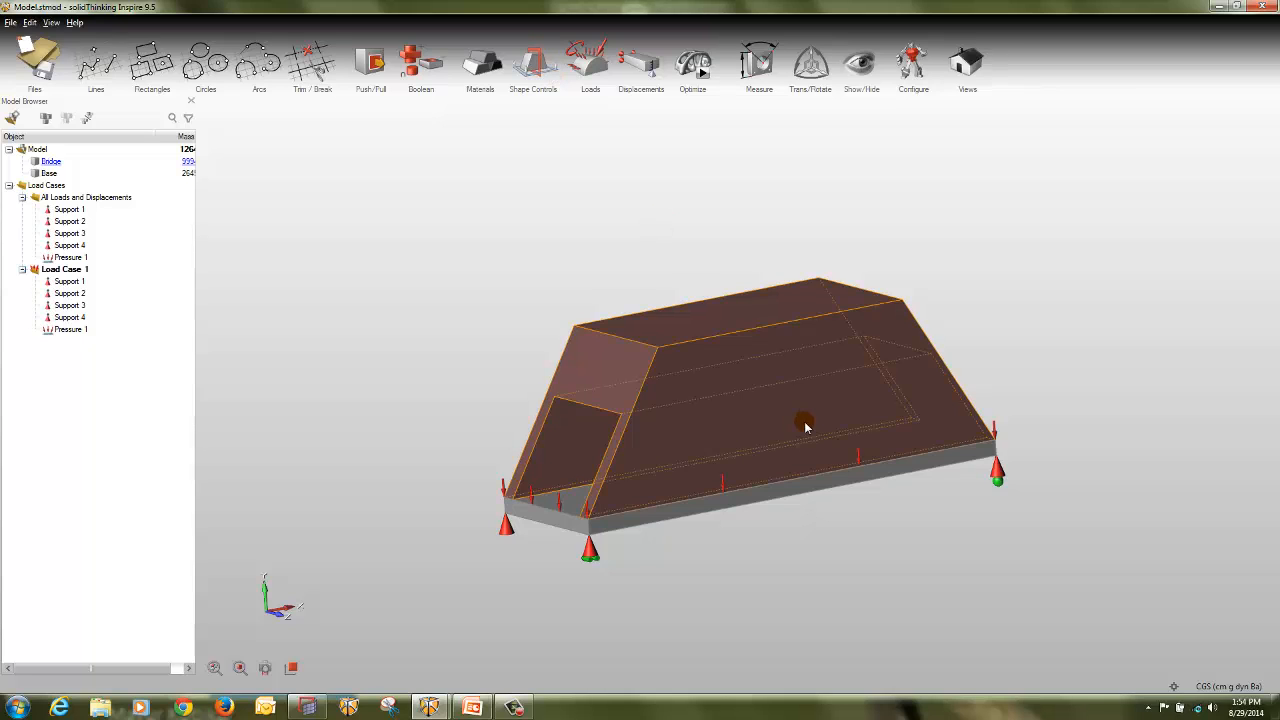
pyautogui.click(540, 60)
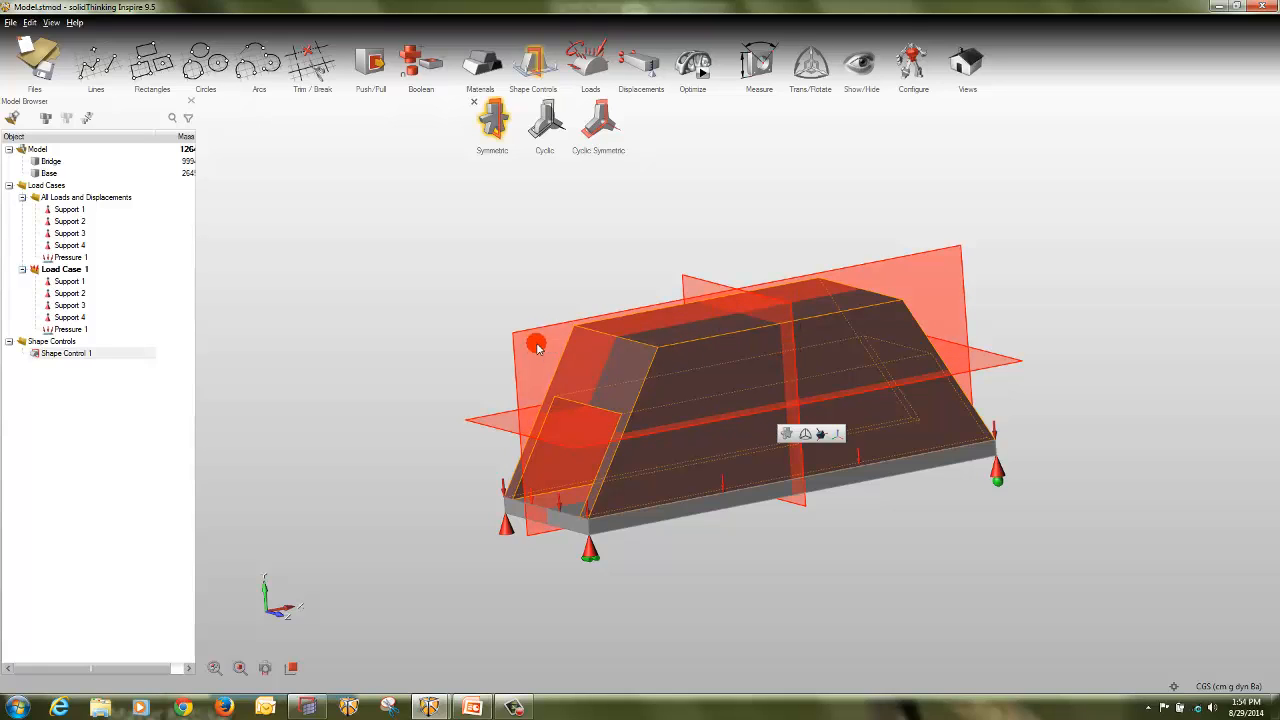
pyautogui.click(490, 430)
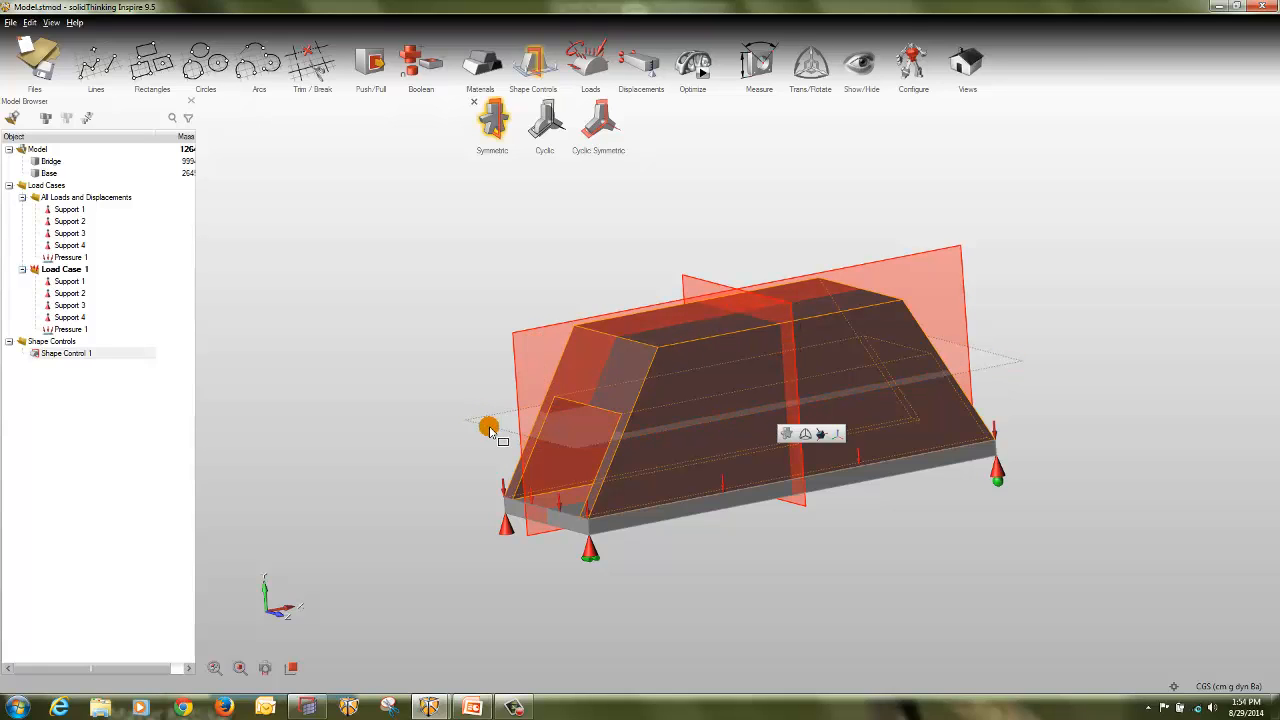
# Step: Run a Maximize Stiffness optimization named Bridge with a 10% design space volume target and a 1.3 cm minimum thickness
pyautogui.click(1008, 562)
pyautogui.moveTo(1070, 438); pyautogui.dragTo(1228, 298, button='right')
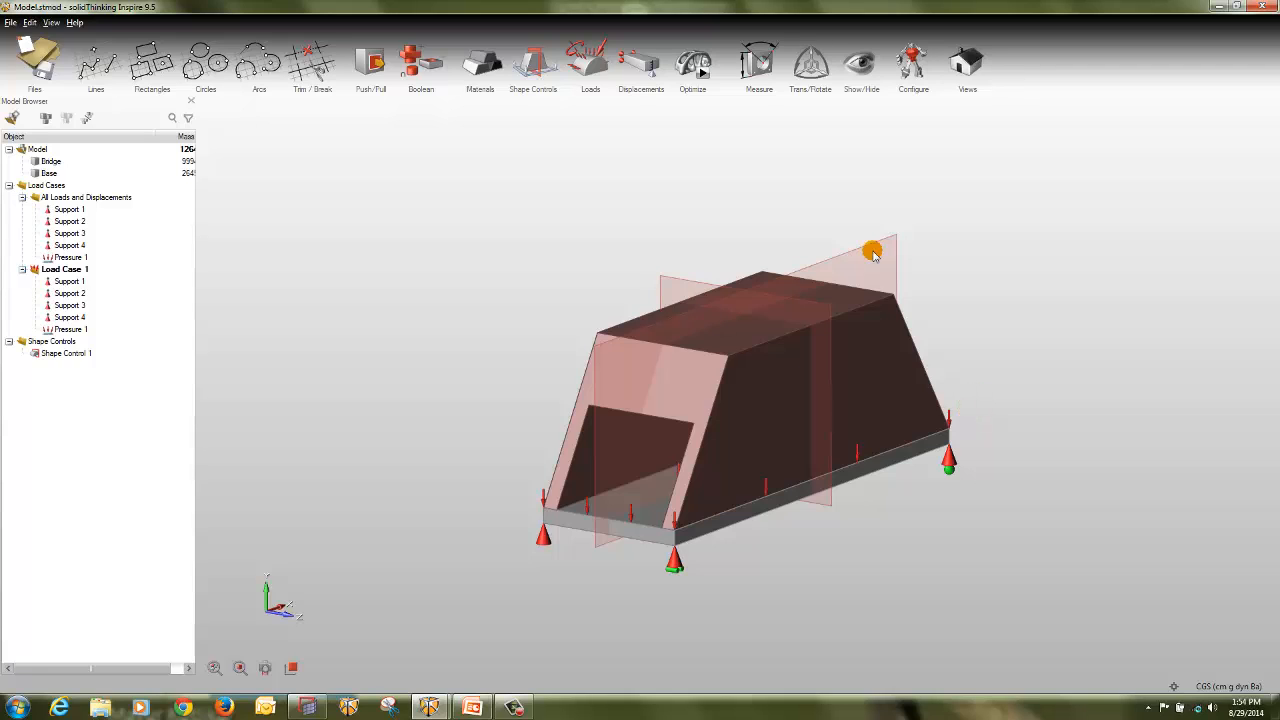
pyautogui.click(694, 66)
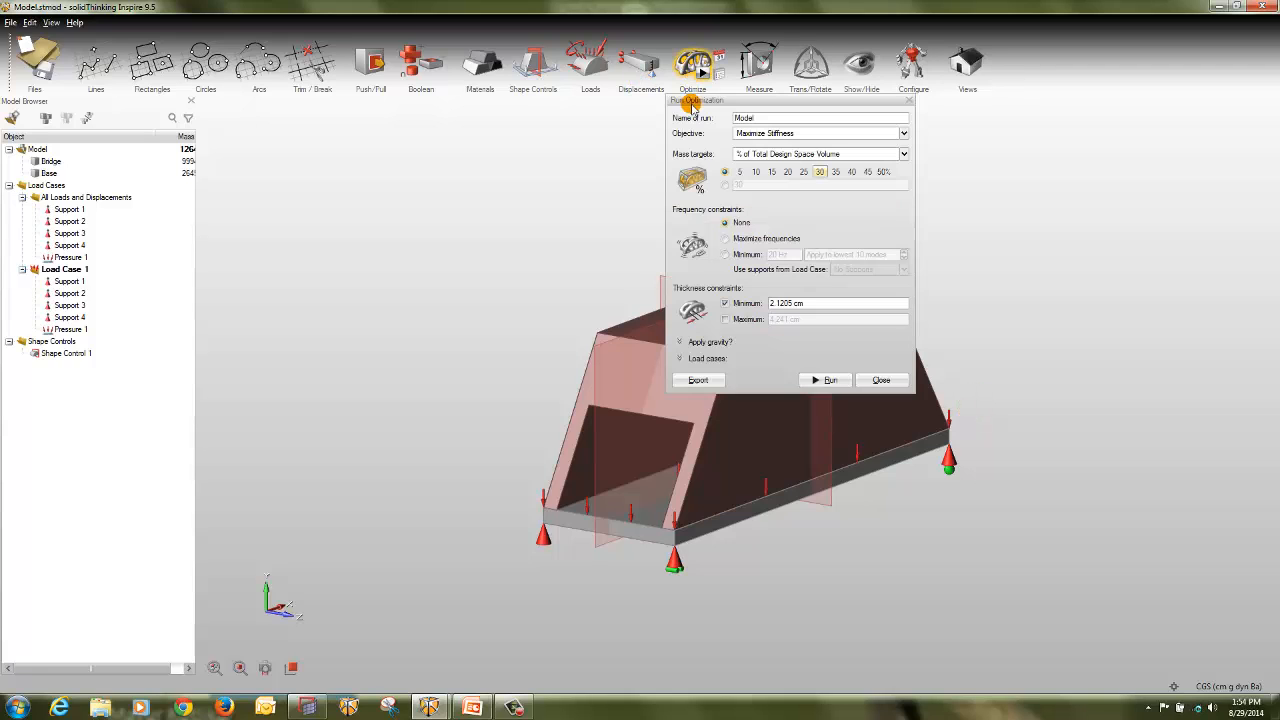
pyautogui.doubleClick(744, 118)
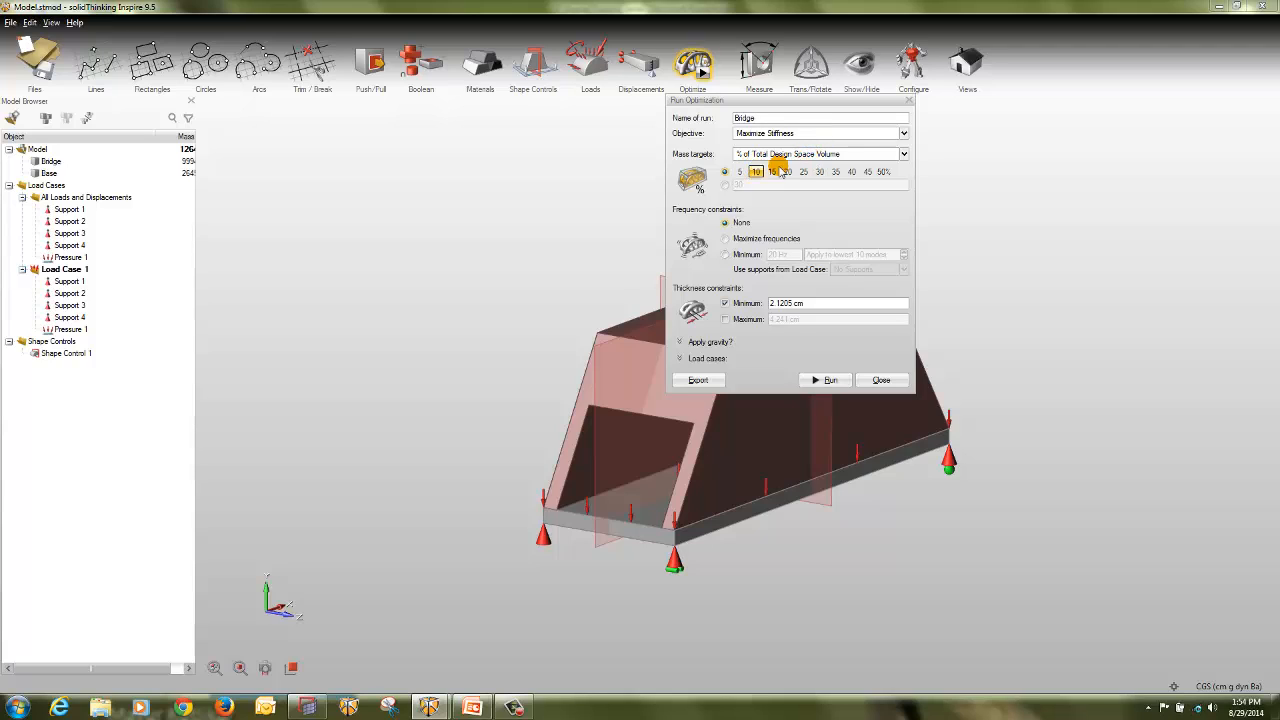
pyautogui.moveTo(816, 307); pyautogui.dragTo(757, 293)
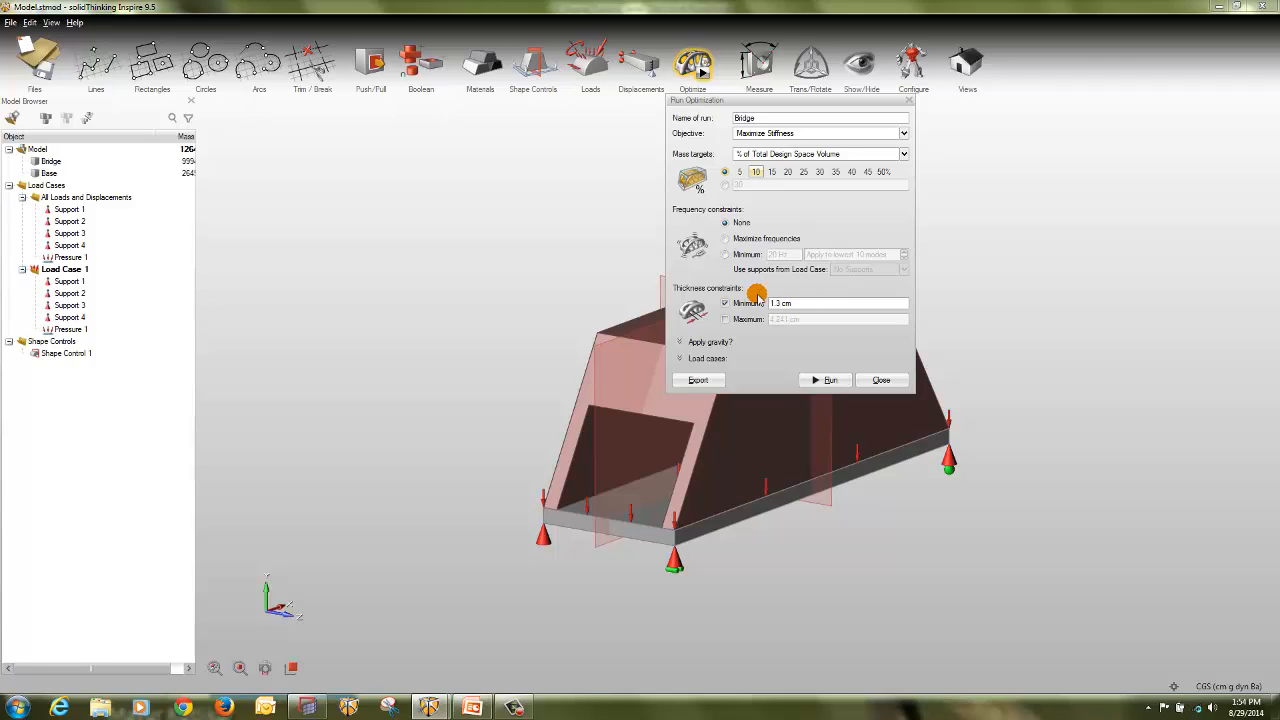
pyautogui.click(824, 380)
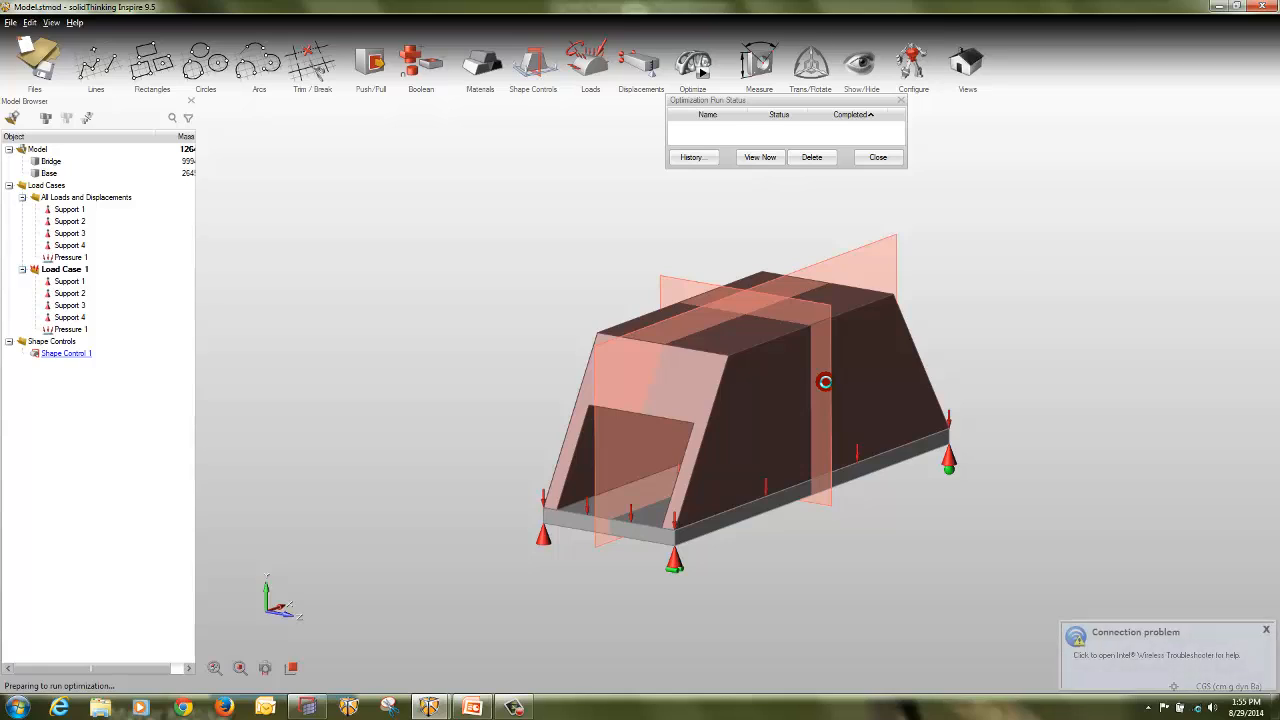
pyautogui.click(1266, 629)
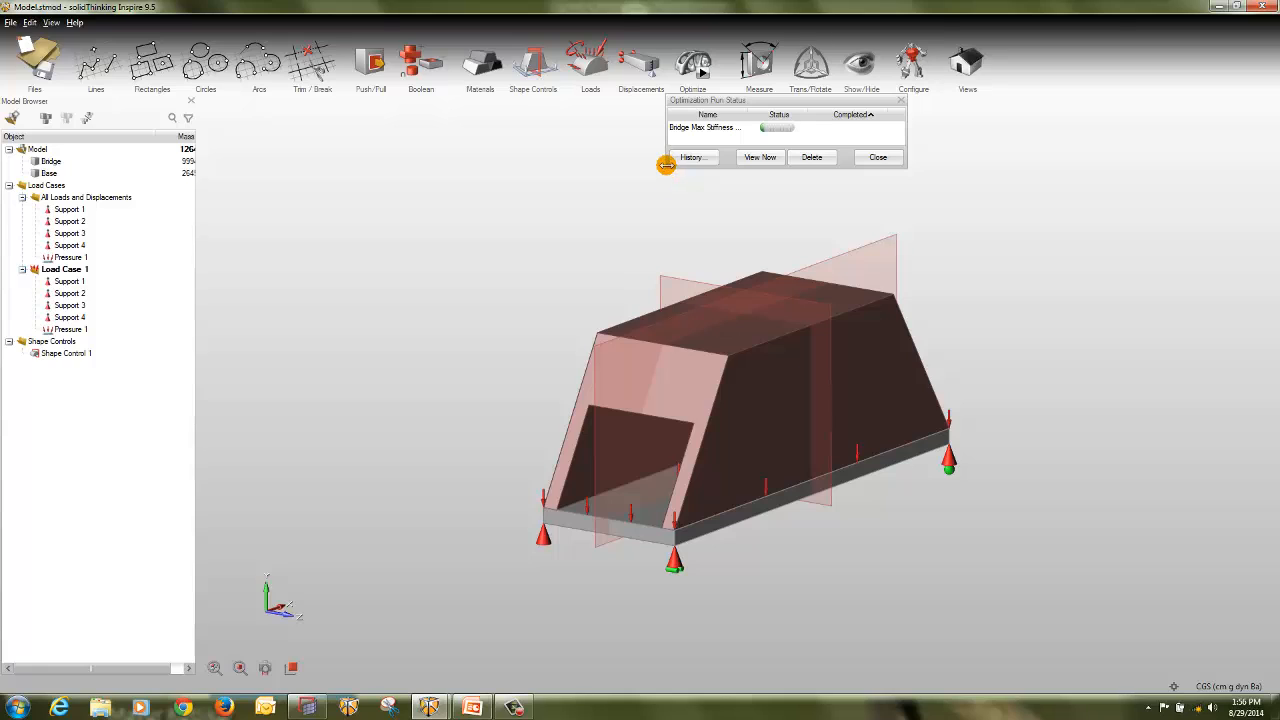
# Step: Enlarge the Optimization Run Status window and widen its Name column to show the full run name
pyautogui.moveTo(665, 168); pyautogui.dragTo(545, 249)
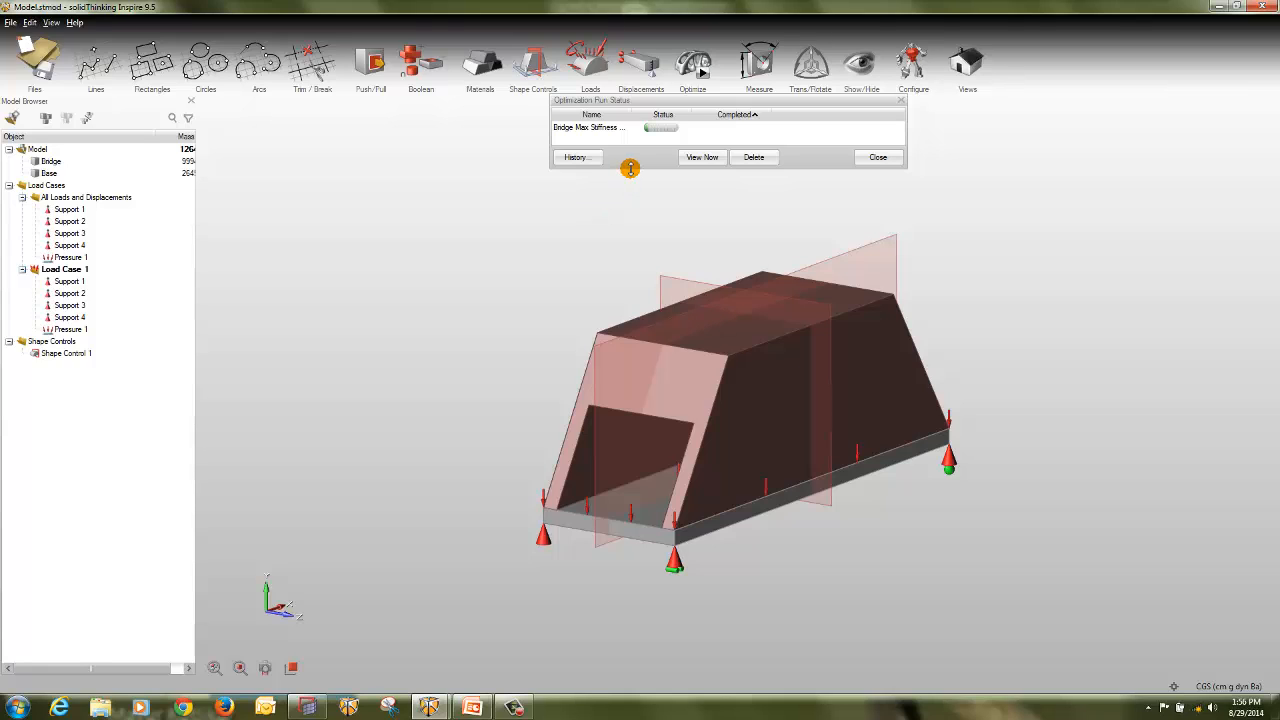
pyautogui.moveTo(627, 166); pyautogui.dragTo(611, 250)
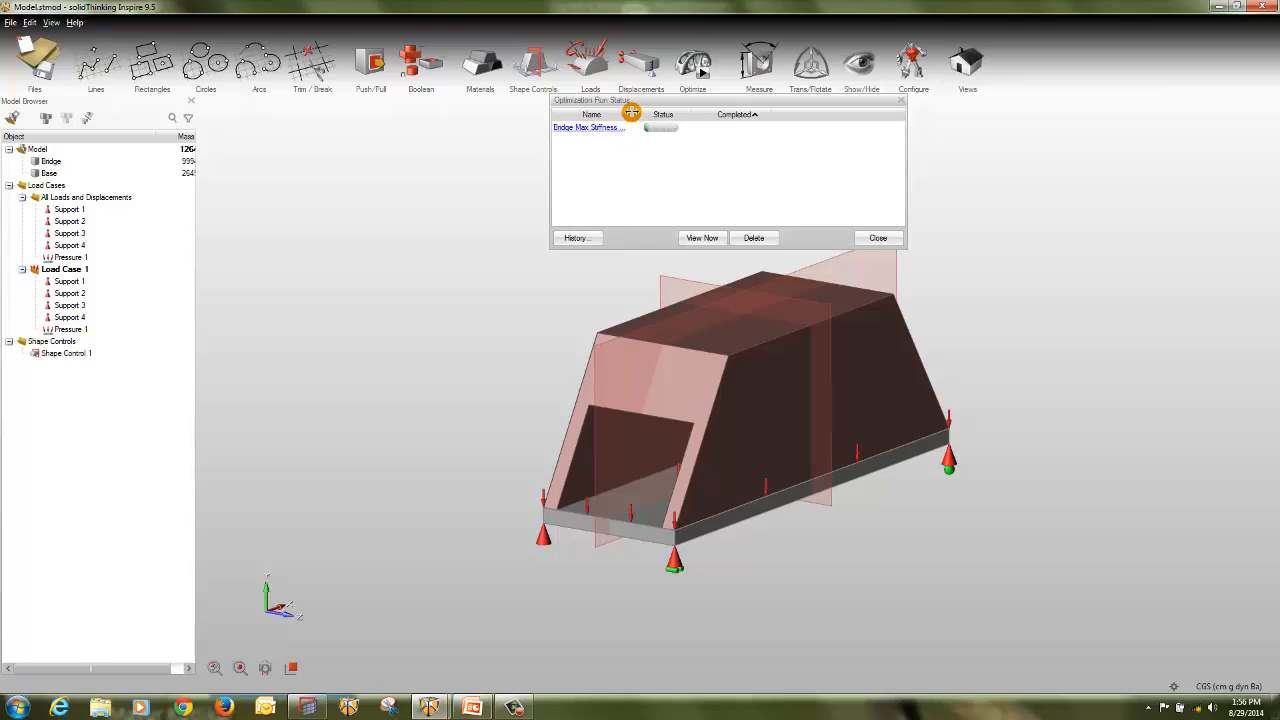
pyautogui.moveTo(633, 116); pyautogui.dragTo(684, 121)
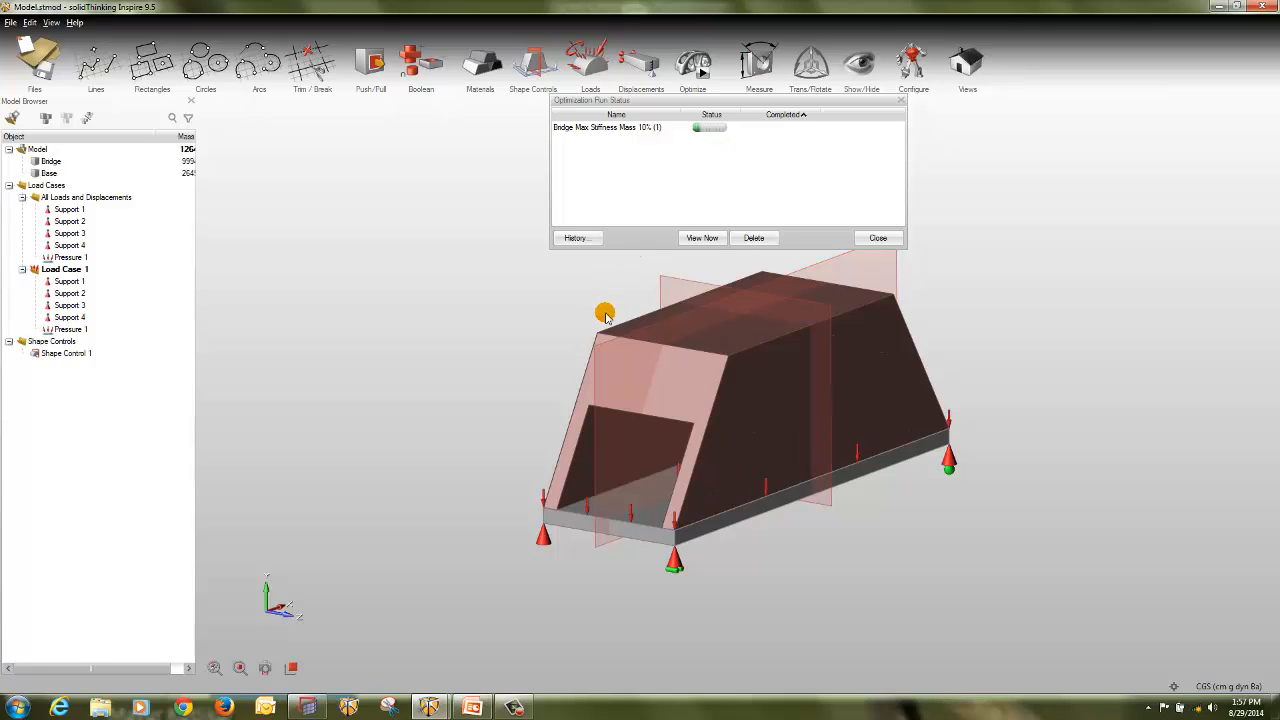
# Step: Examine the file formats available for saving the model and leave without saving
pyautogui.click(10, 22)
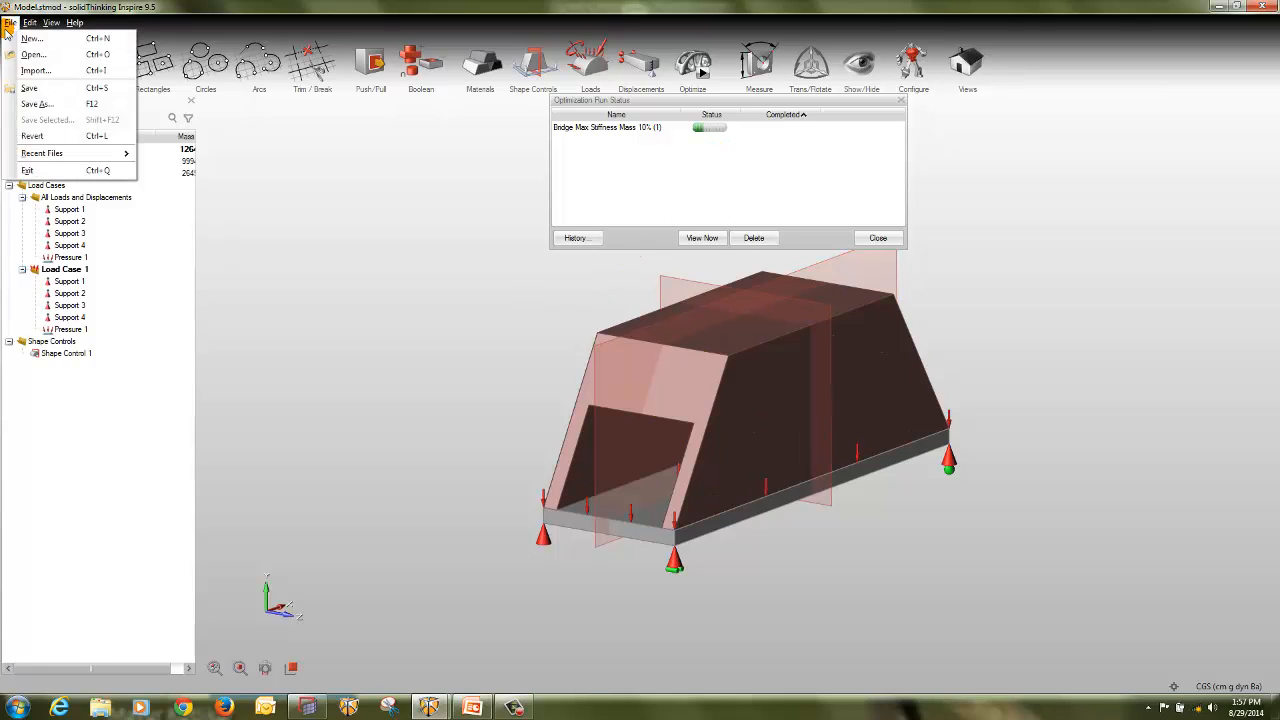
pyautogui.click(53, 106)
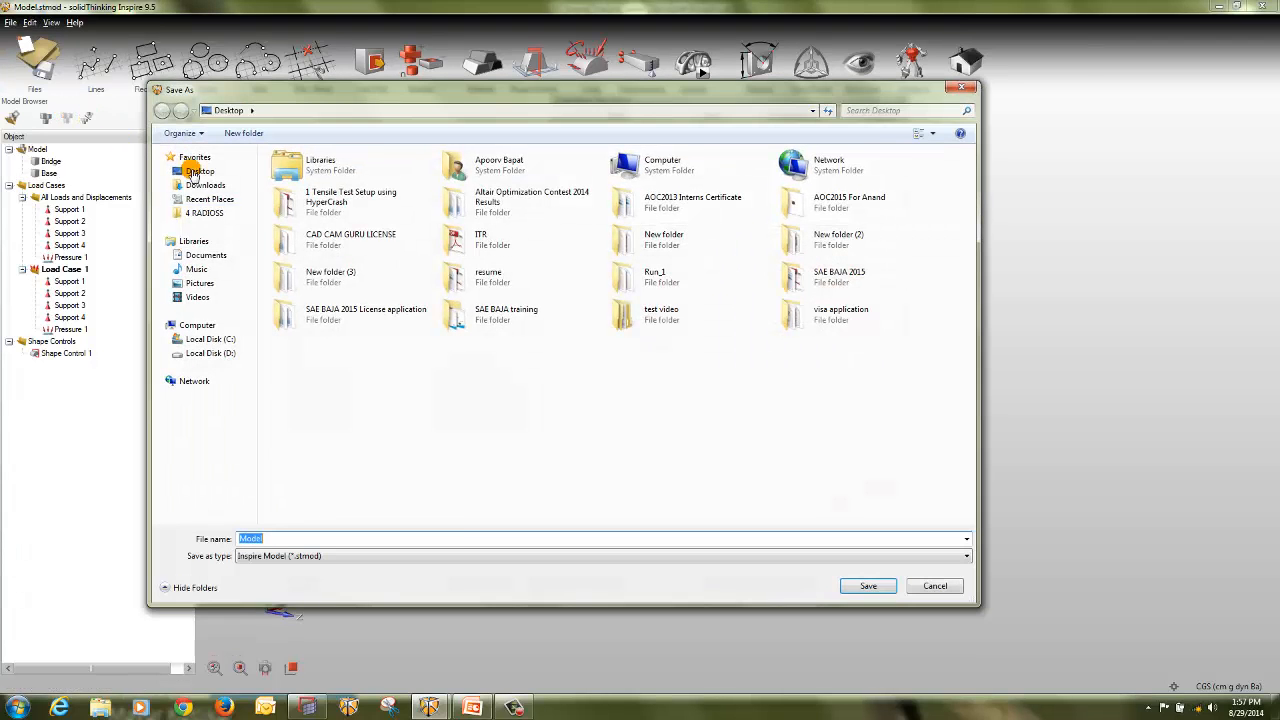
pyautogui.click(457, 555)
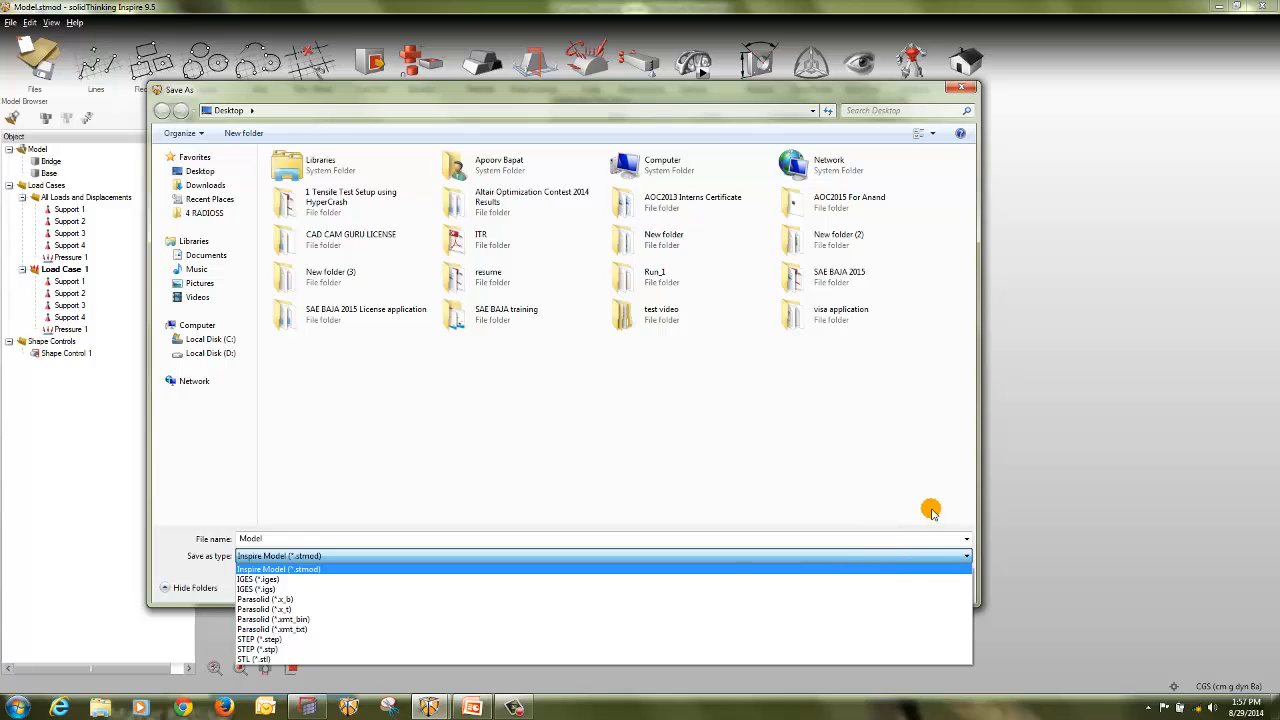
pyautogui.click(938, 566)
pyautogui.click(937, 585)
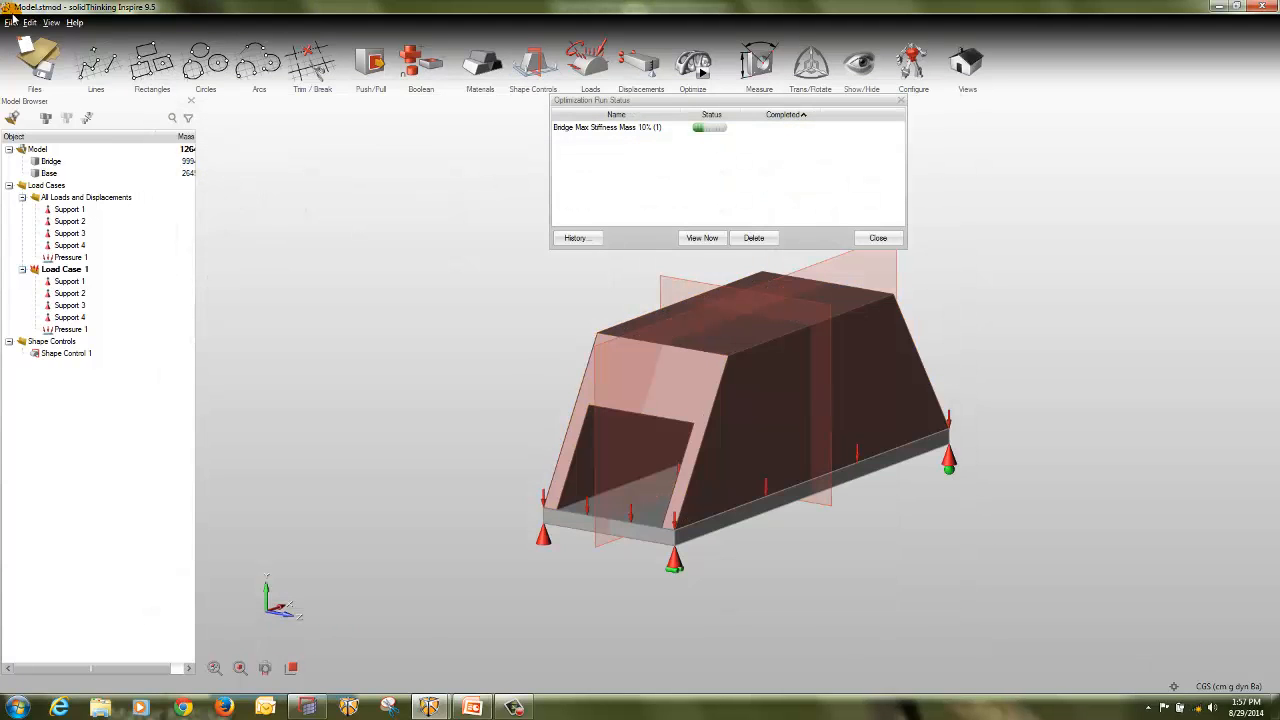
pyautogui.click(11, 22)
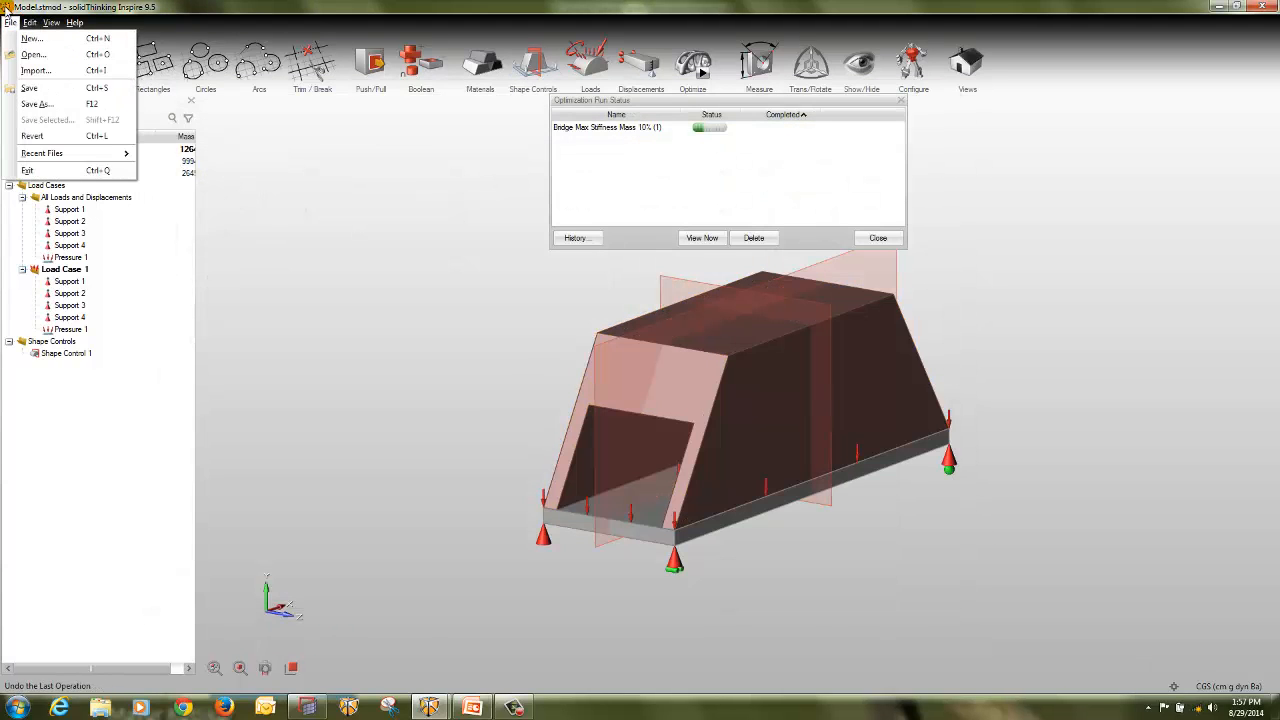
pyautogui.click(58, 105)
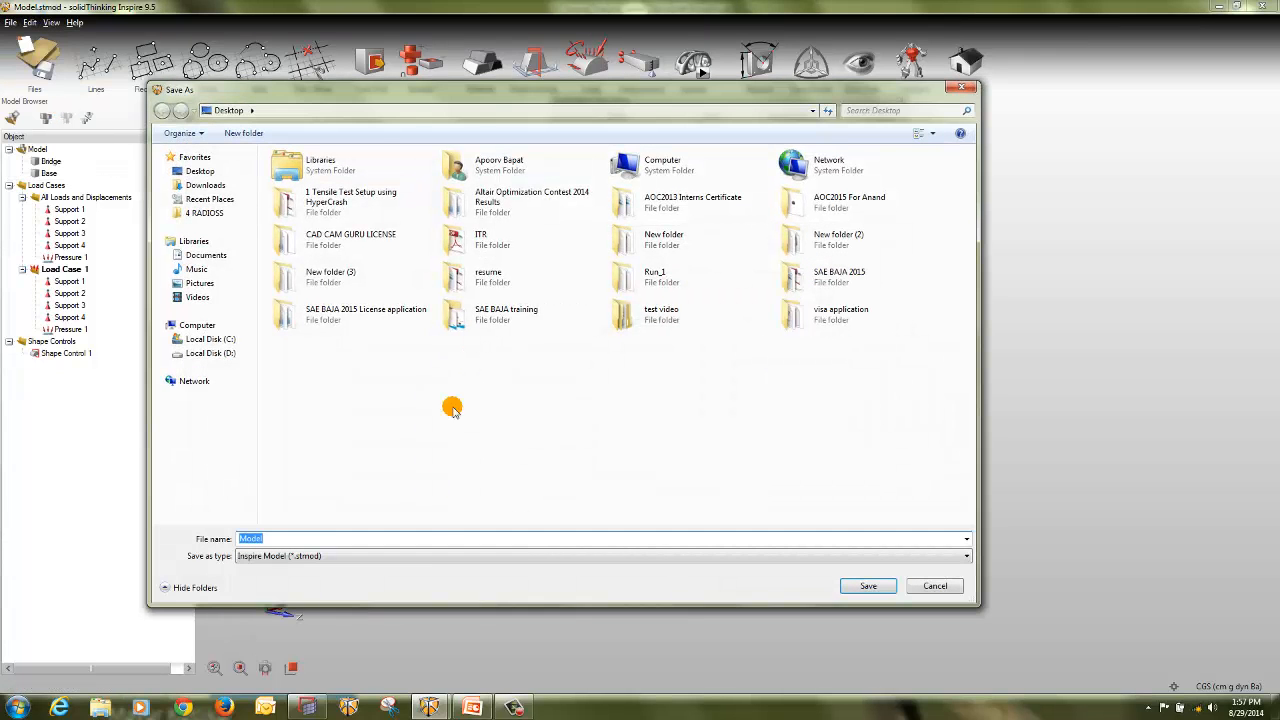
pyautogui.click(430, 556)
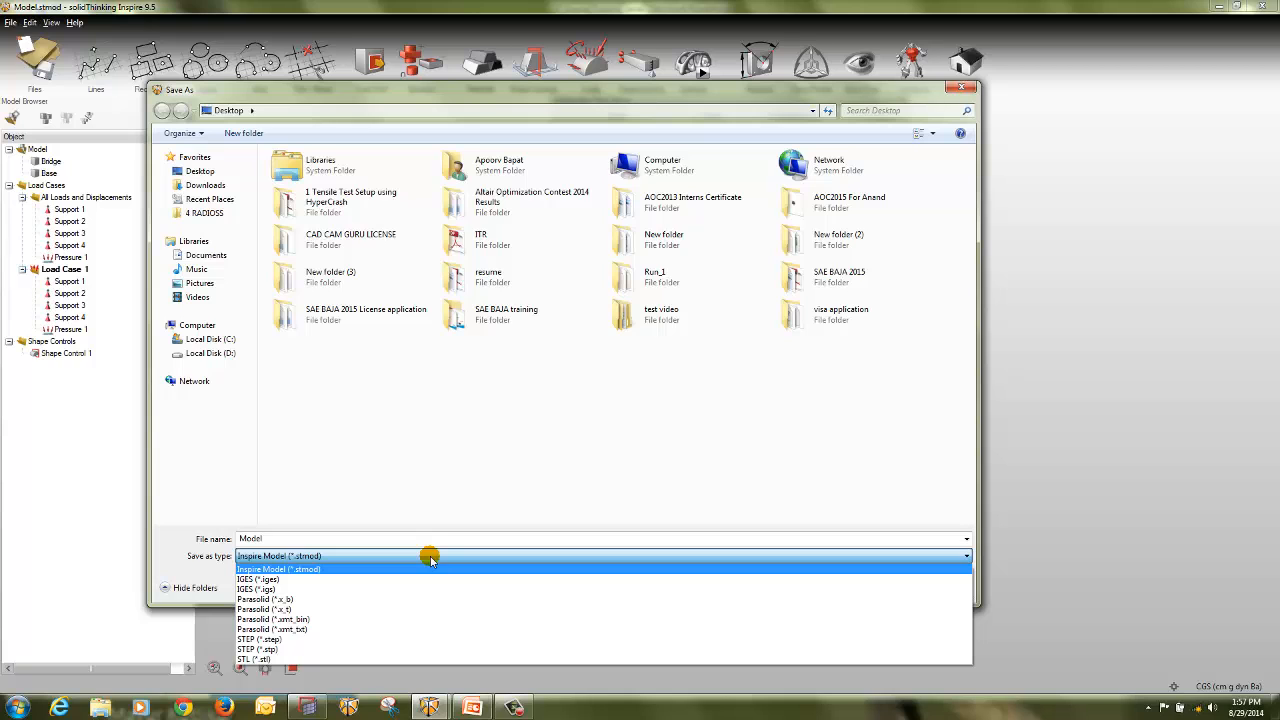
pyautogui.click(965, 89)
pyautogui.click(965, 89)
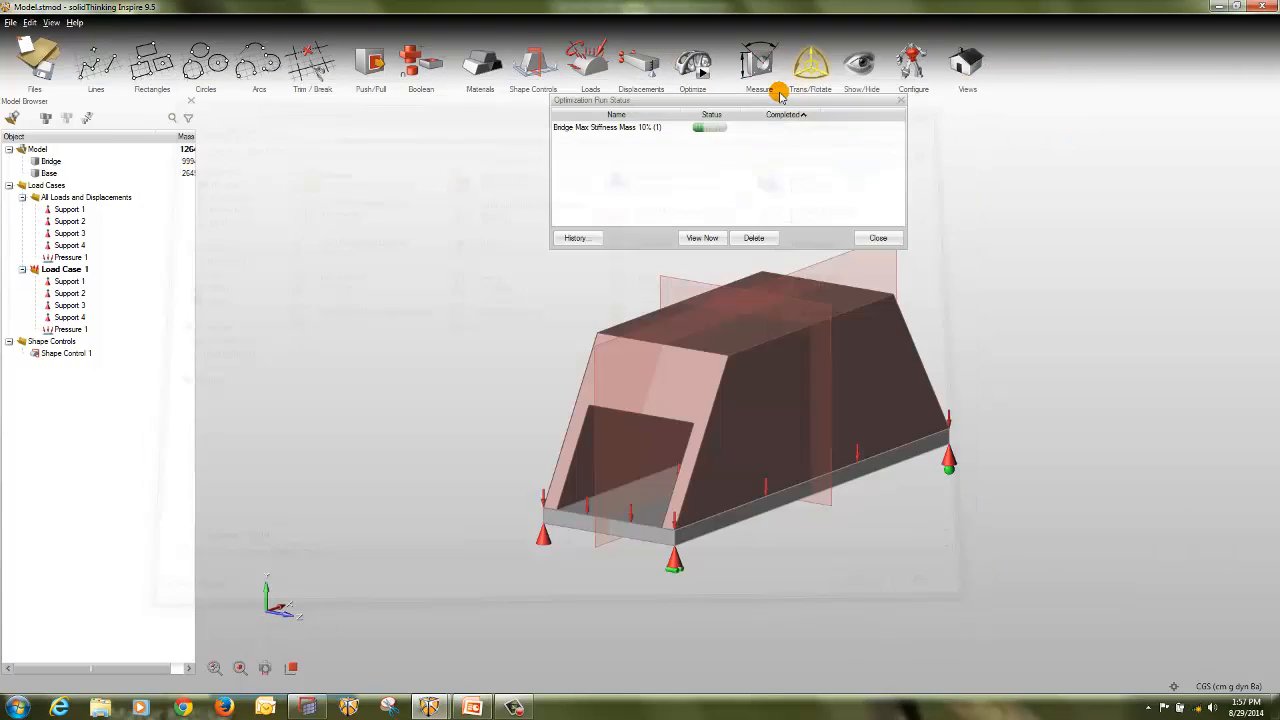
# Step: Export the optimization setup to the Desktop as an OptiStruct file named Model
pyautogui.click(703, 72)
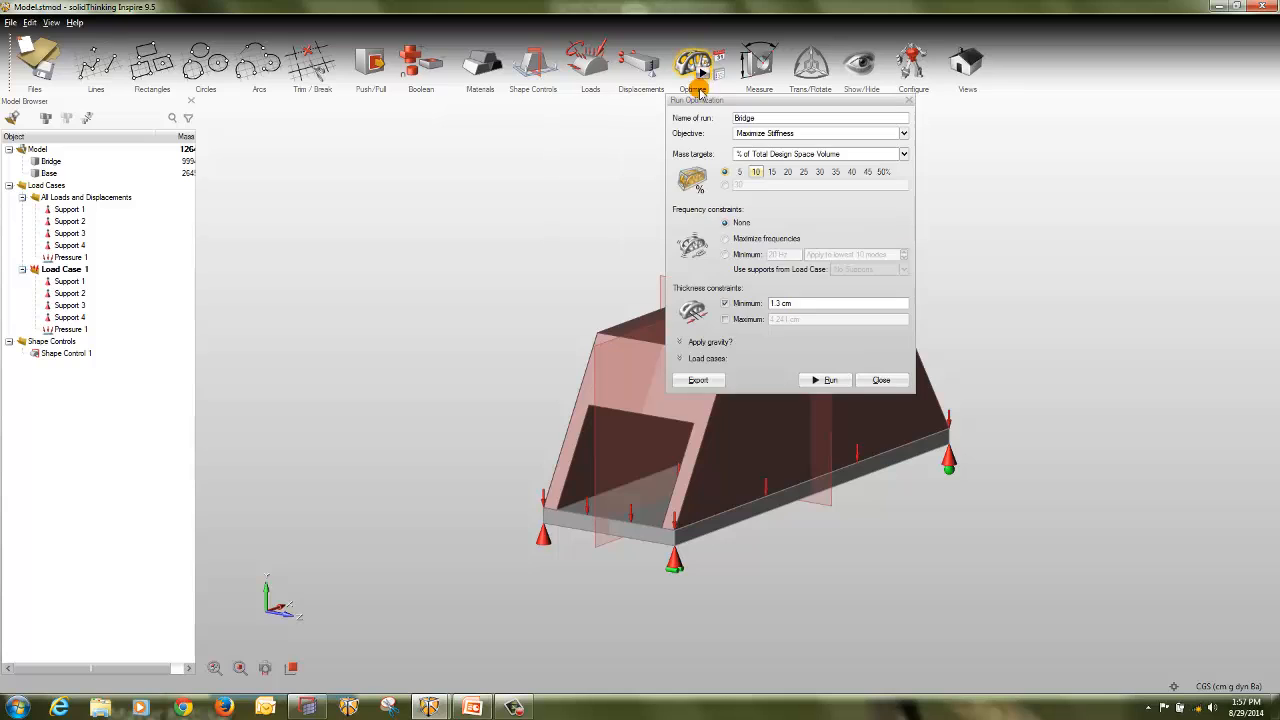
pyautogui.click(706, 381)
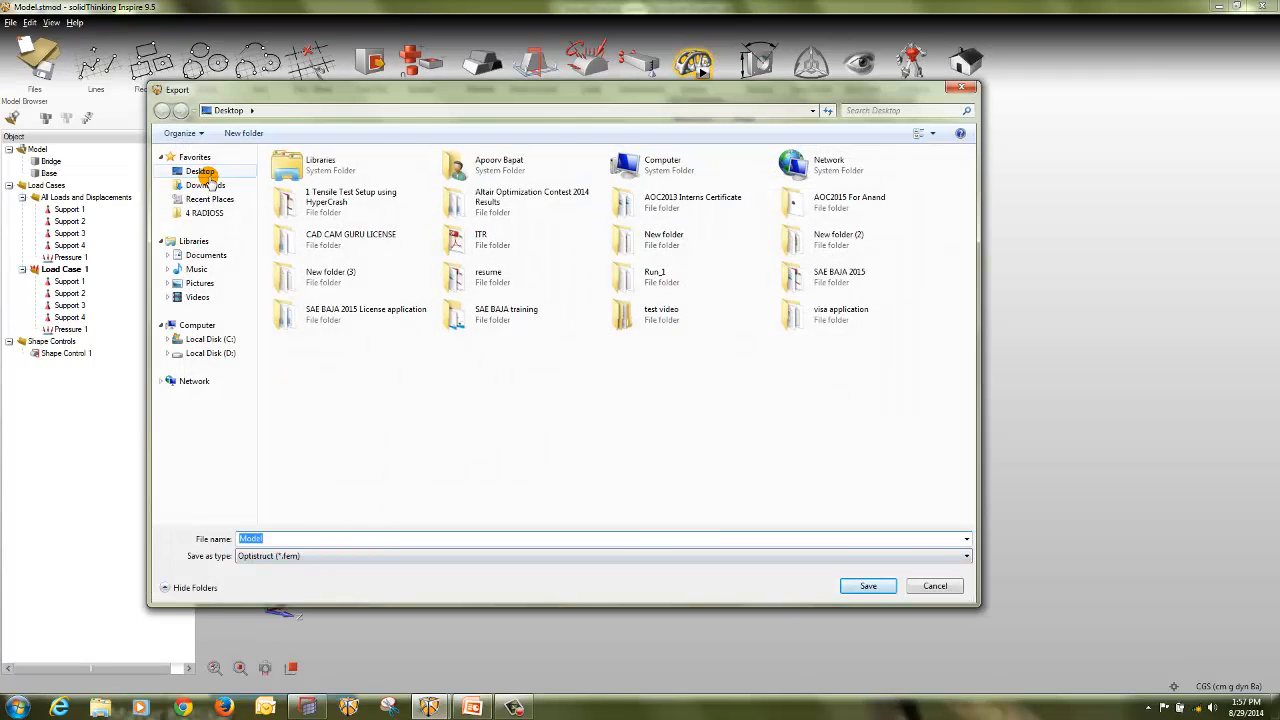
pyautogui.click(205, 172)
pyautogui.click(856, 586)
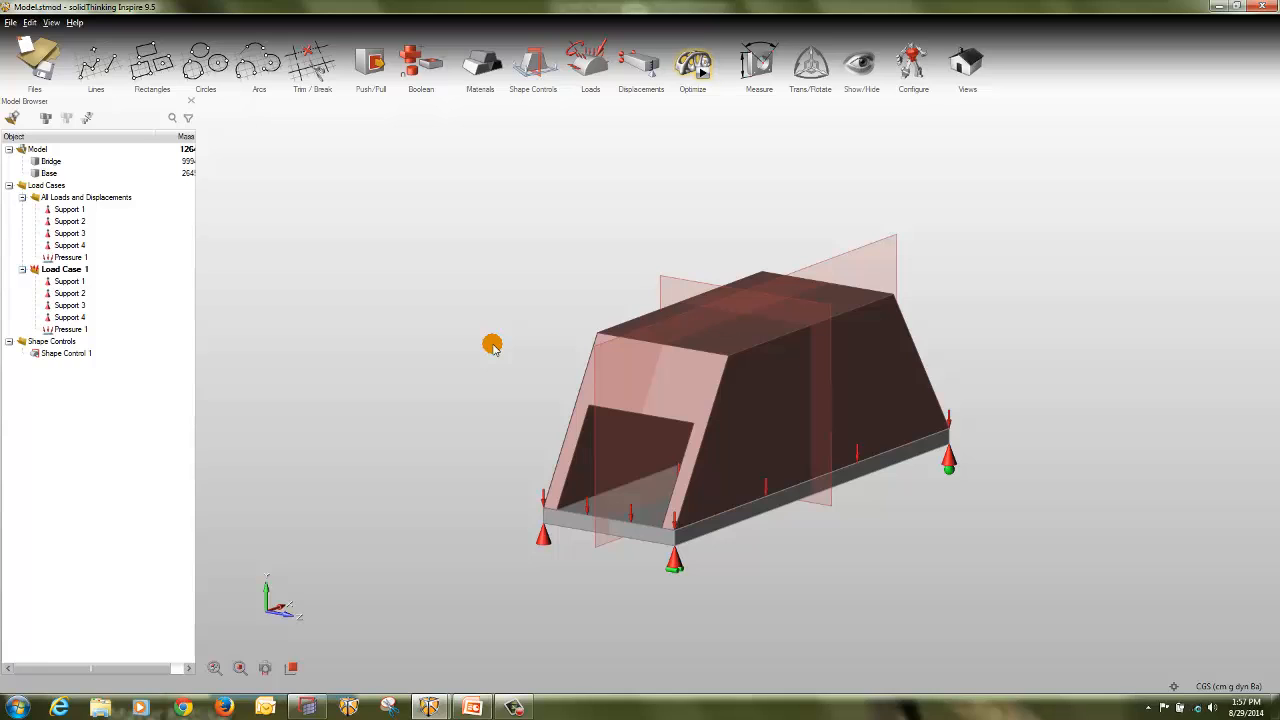
# Step: Import the earlier Bridge Max Stiffness Mass 10% (1) result from the optimization run history
pyautogui.click(694, 66)
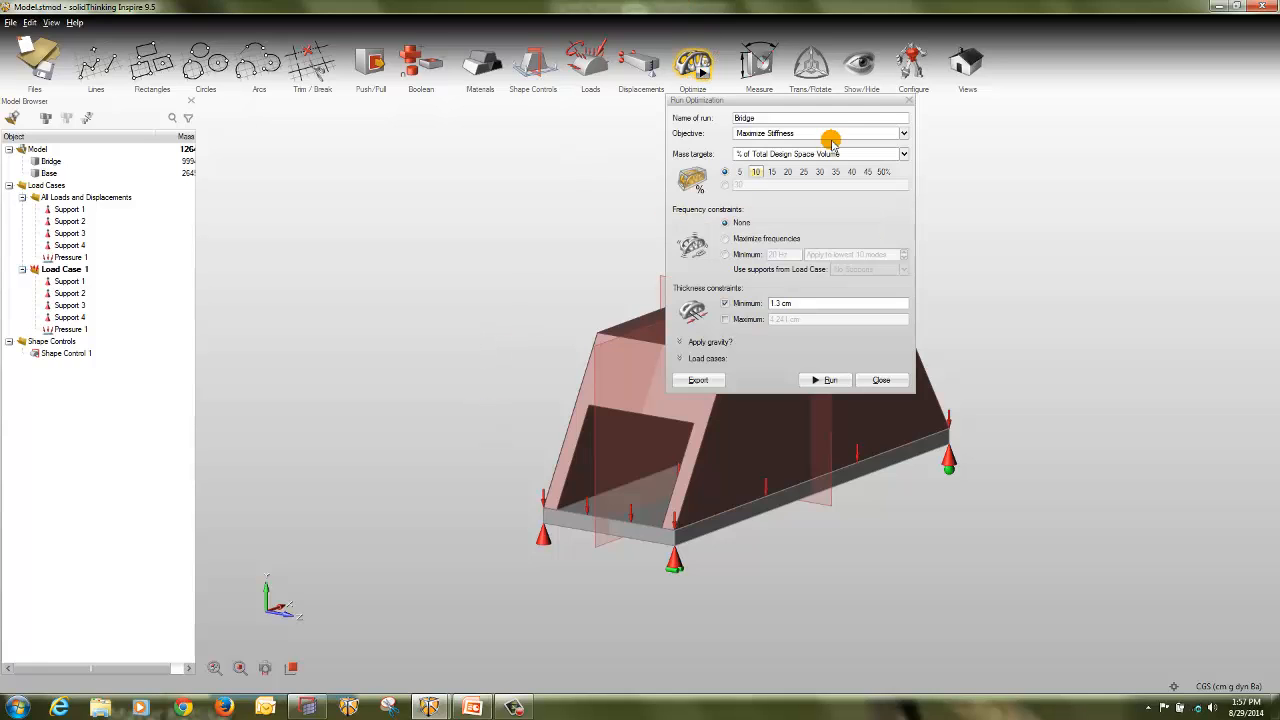
pyautogui.click(907, 100)
pyautogui.click(707, 66)
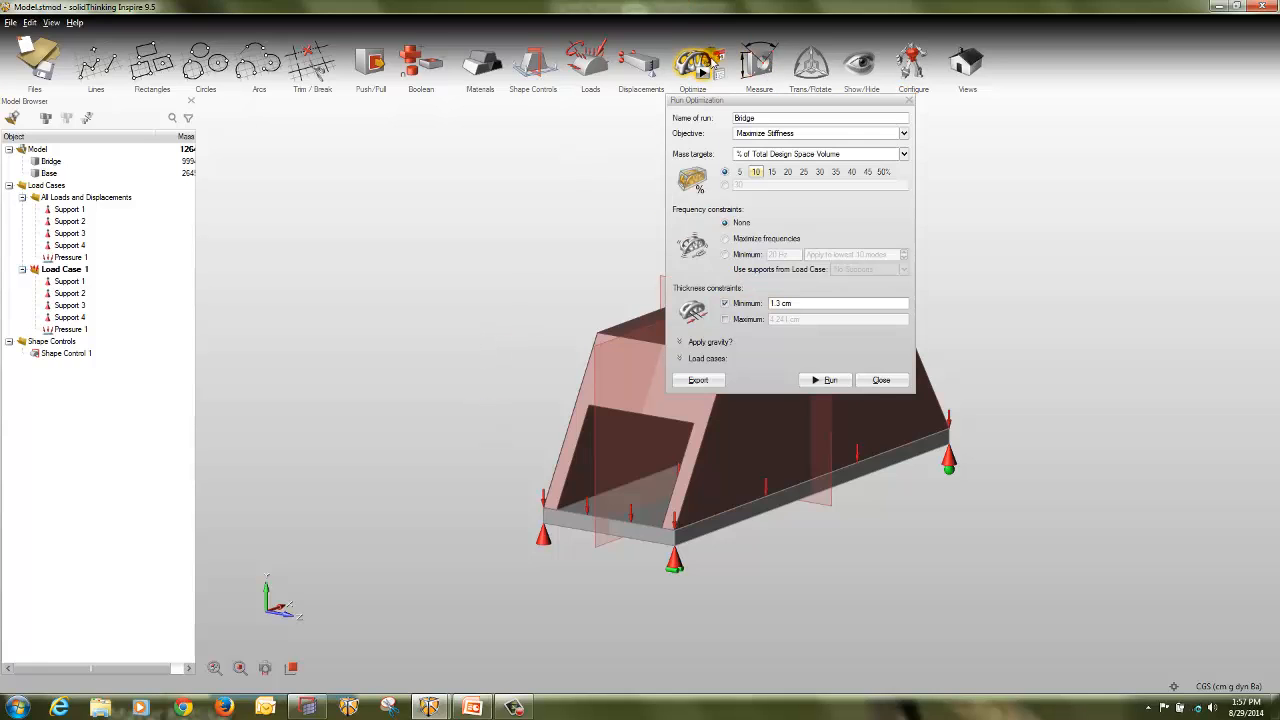
pyautogui.click(718, 70)
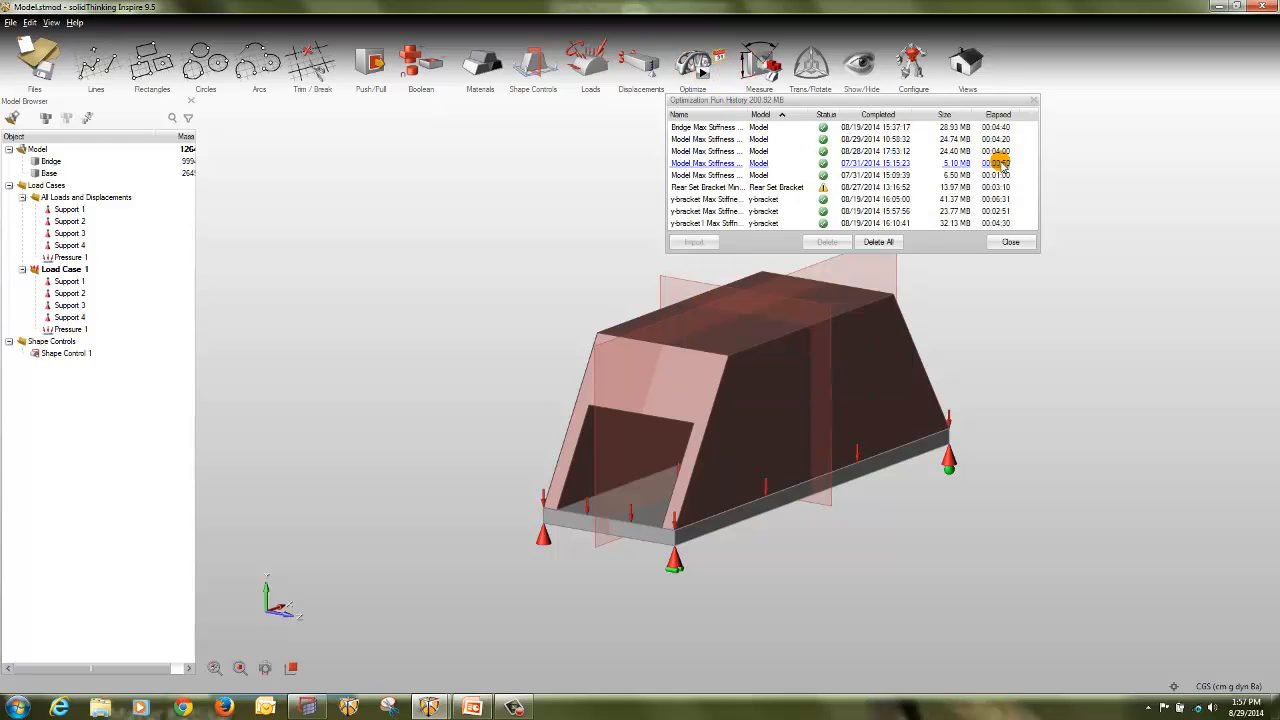
pyautogui.moveTo(746, 114); pyautogui.dragTo(800, 115)
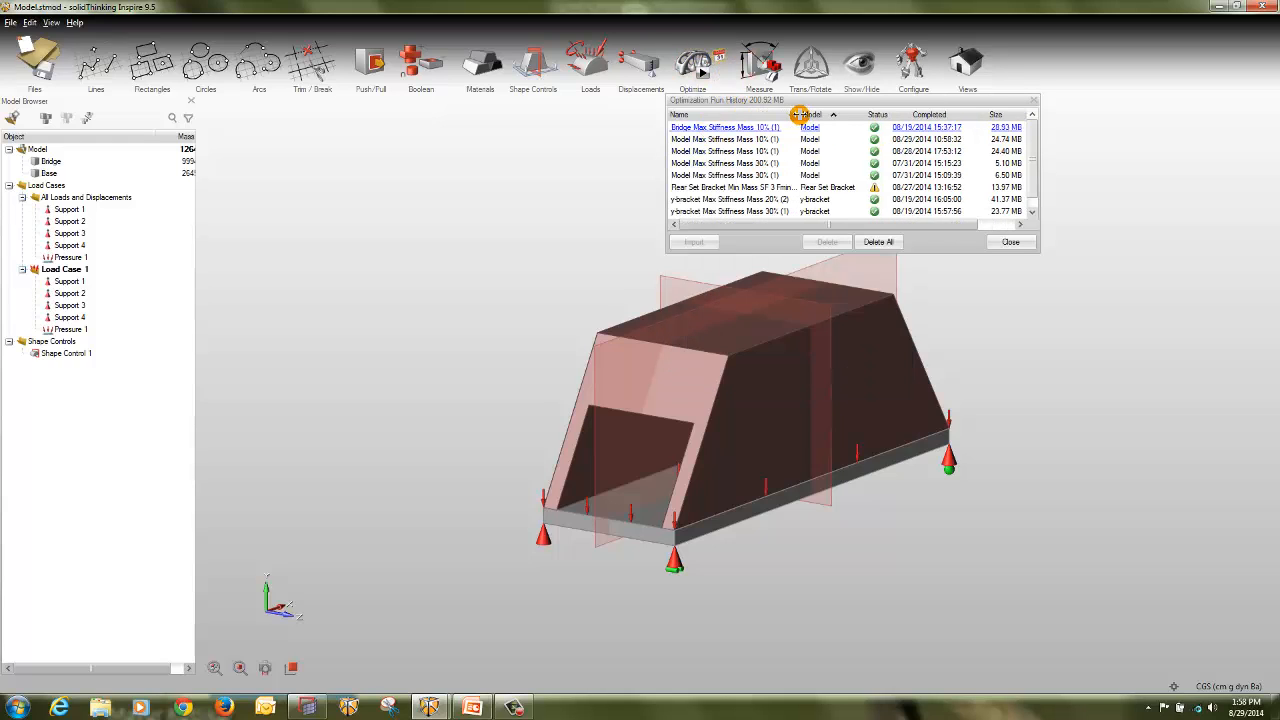
pyautogui.click(750, 127)
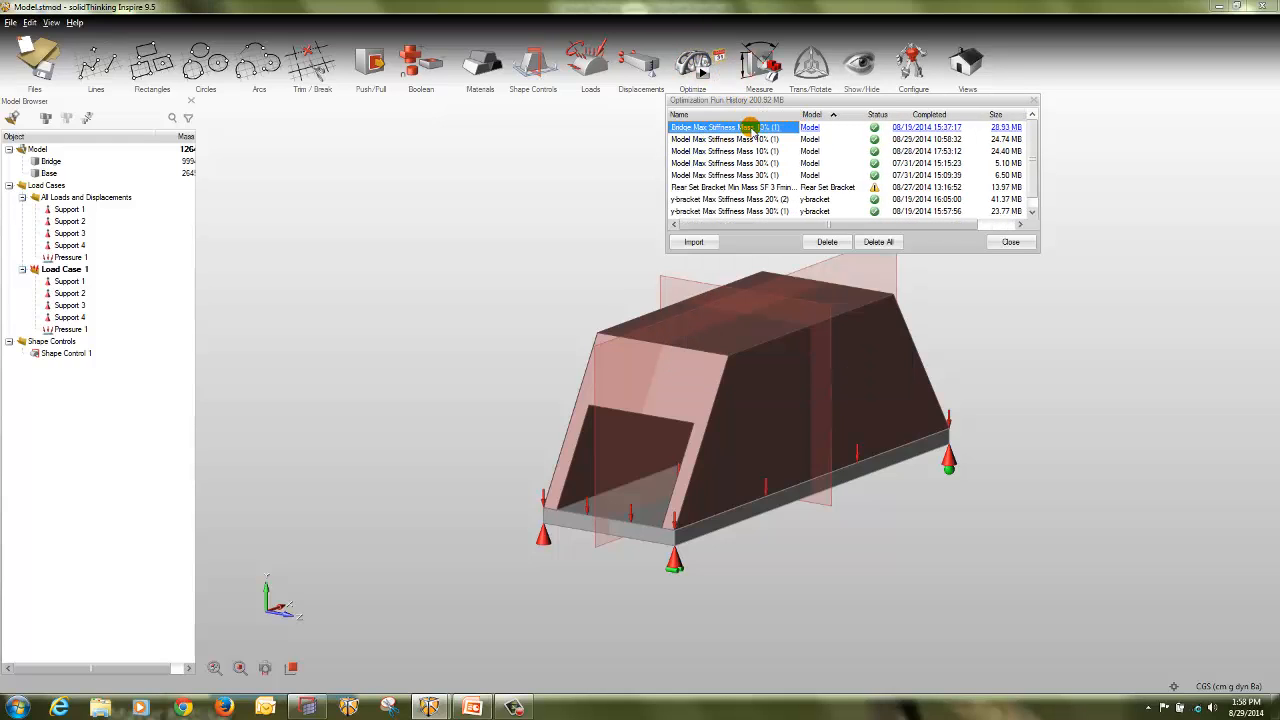
pyautogui.click(701, 245)
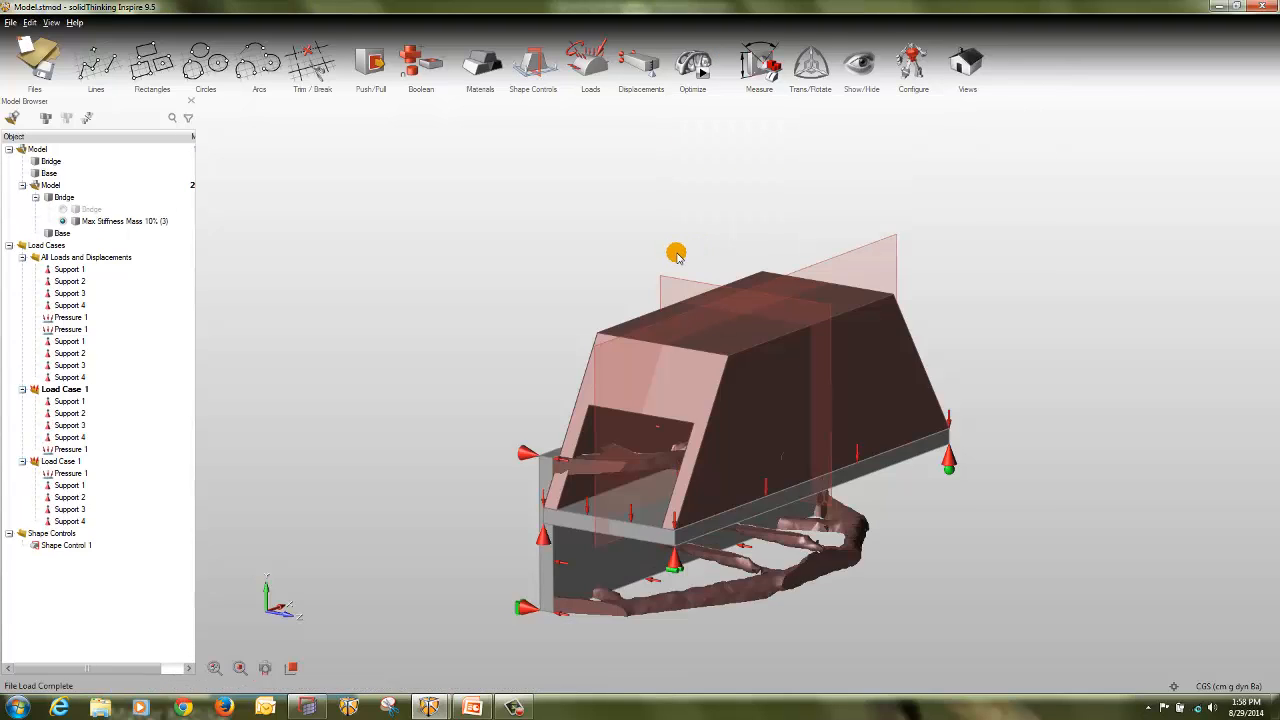
# Step: Delete the imported Model assembly from the model and enlarge the Optimization Run Status window
pyautogui.click(720, 80)
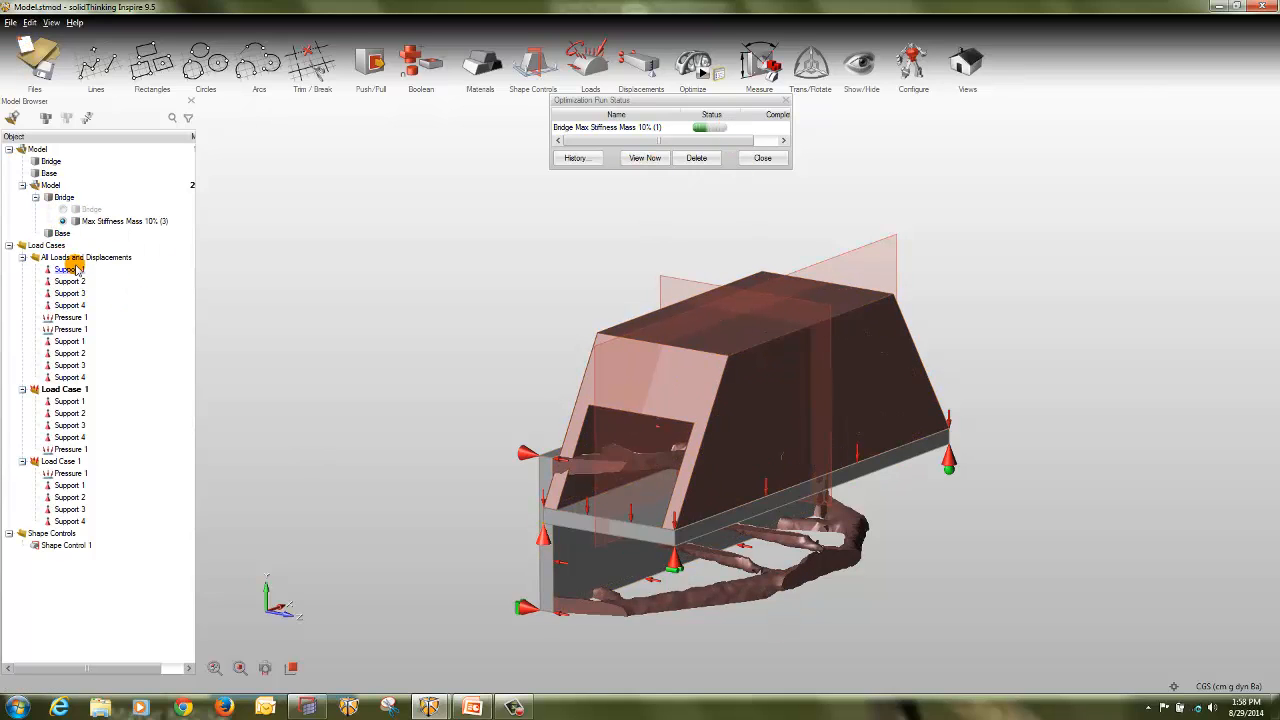
pyautogui.click(45, 185)
pyautogui.rightClick(46, 186)
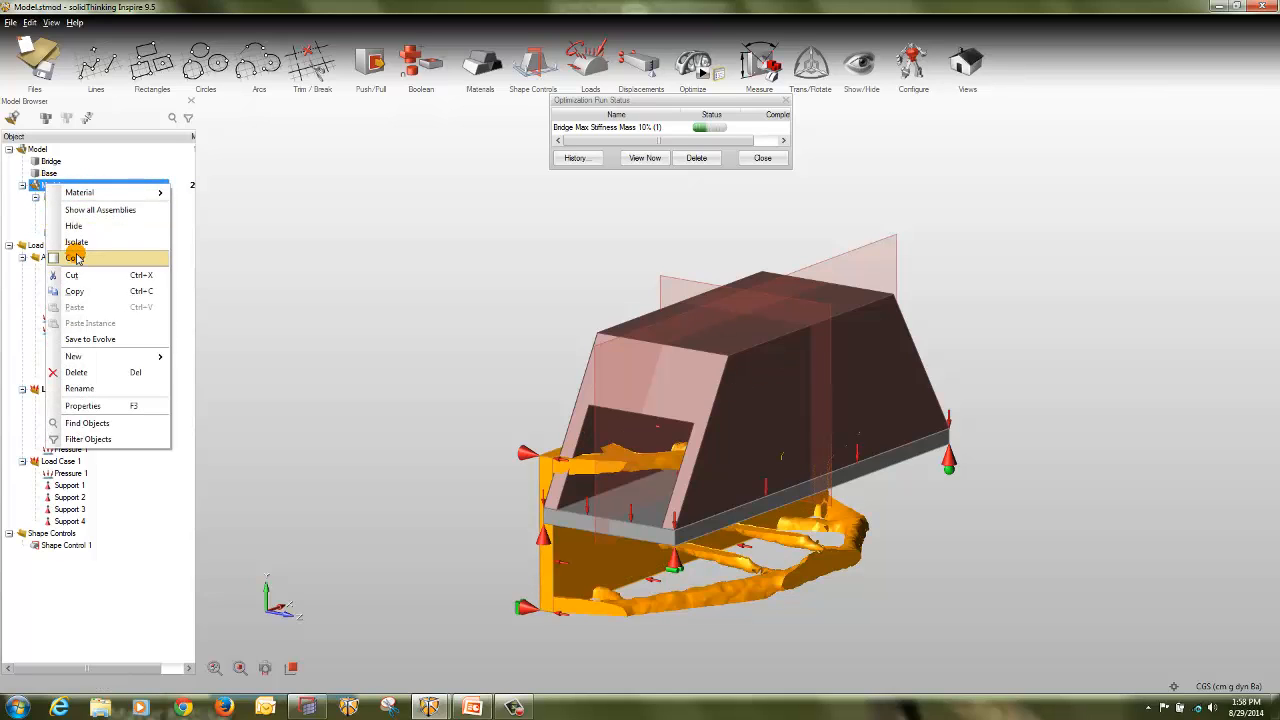
pyautogui.click(98, 372)
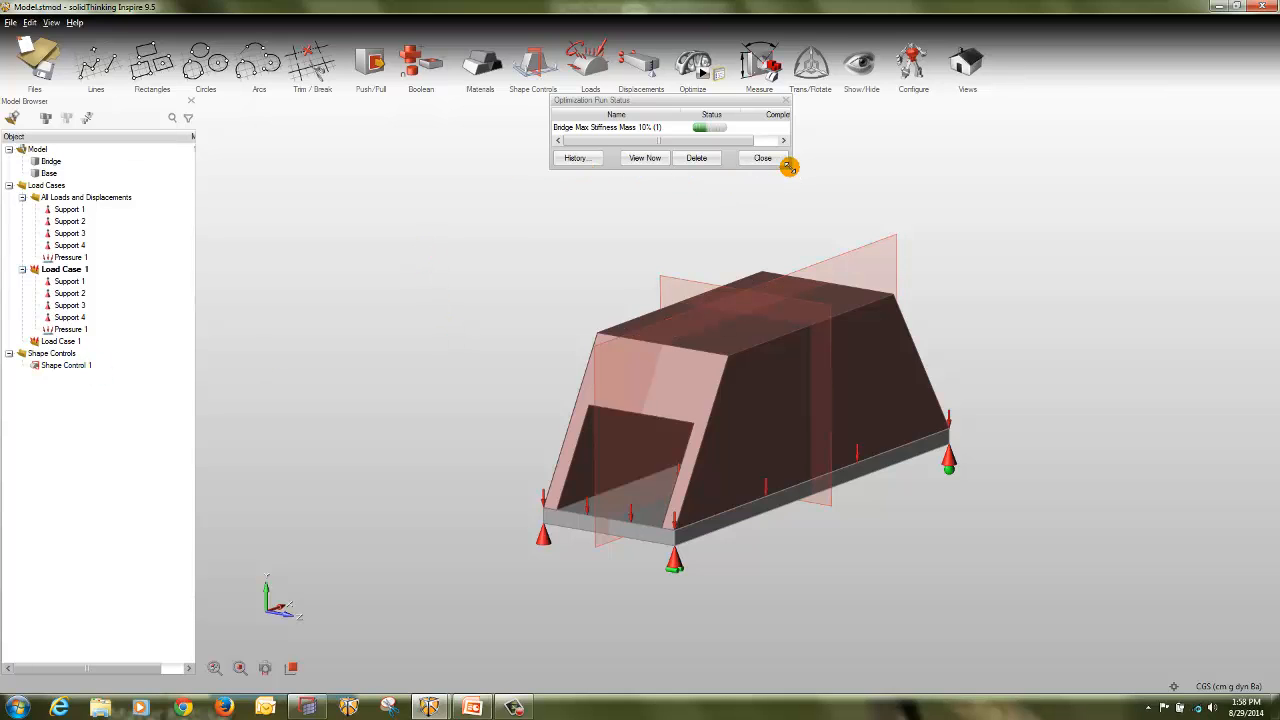
pyautogui.moveTo(789, 167); pyautogui.dragTo(855, 214)
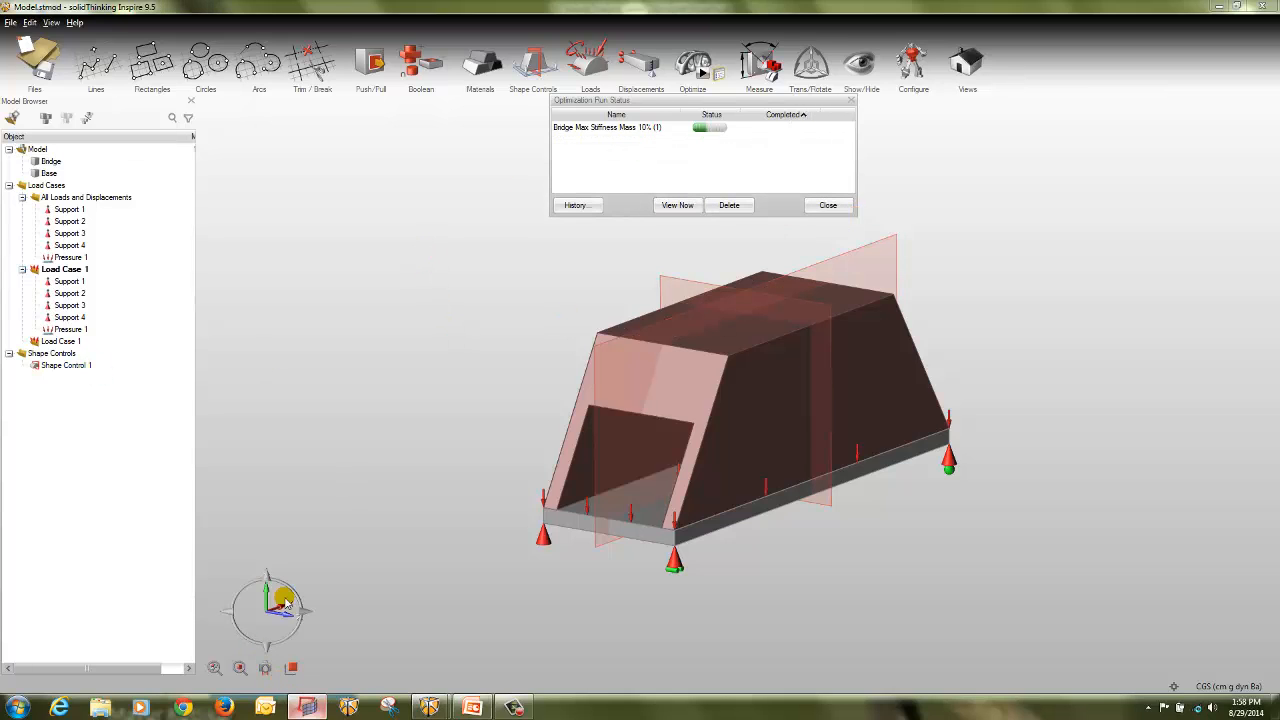
# Step: Switch to HyperMesh and import Model.fem from the Desktop as an OptiStruct solver deck
pyautogui.hotkey('alt', 'Tab')
pyautogui.click(83, 38)
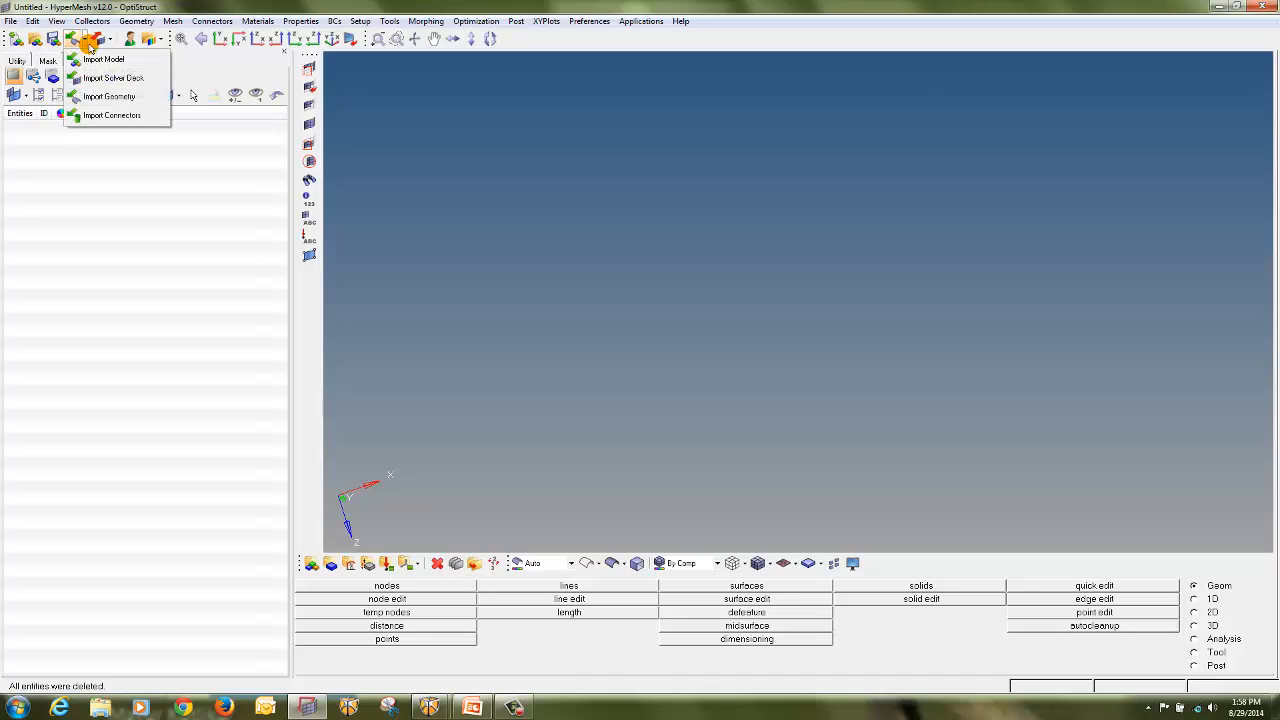
pyautogui.click(103, 54)
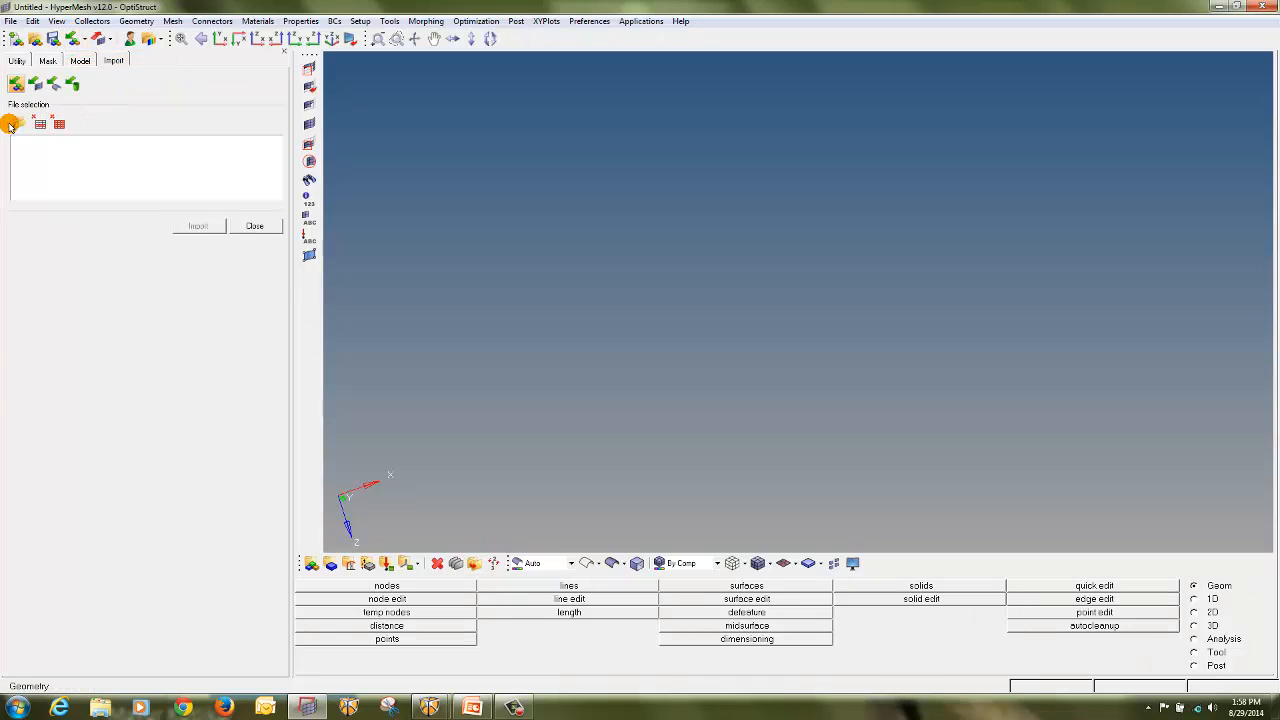
pyautogui.click(83, 38)
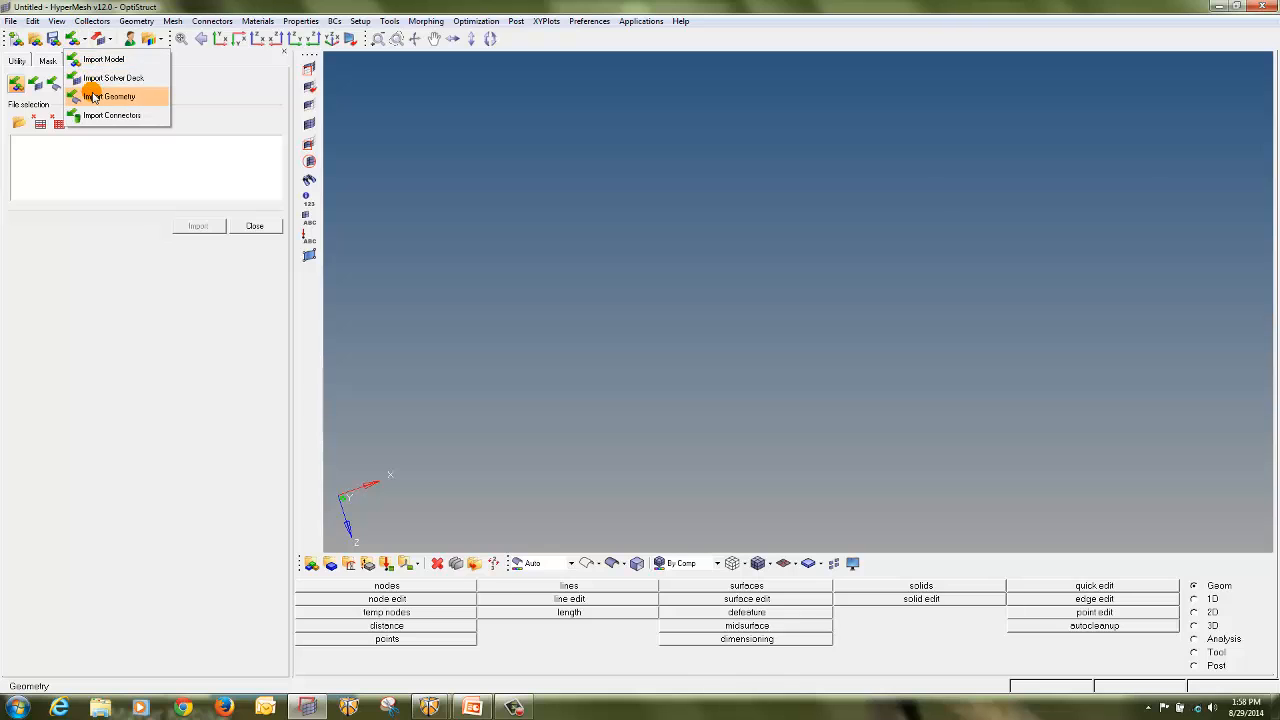
pyautogui.click(90, 79)
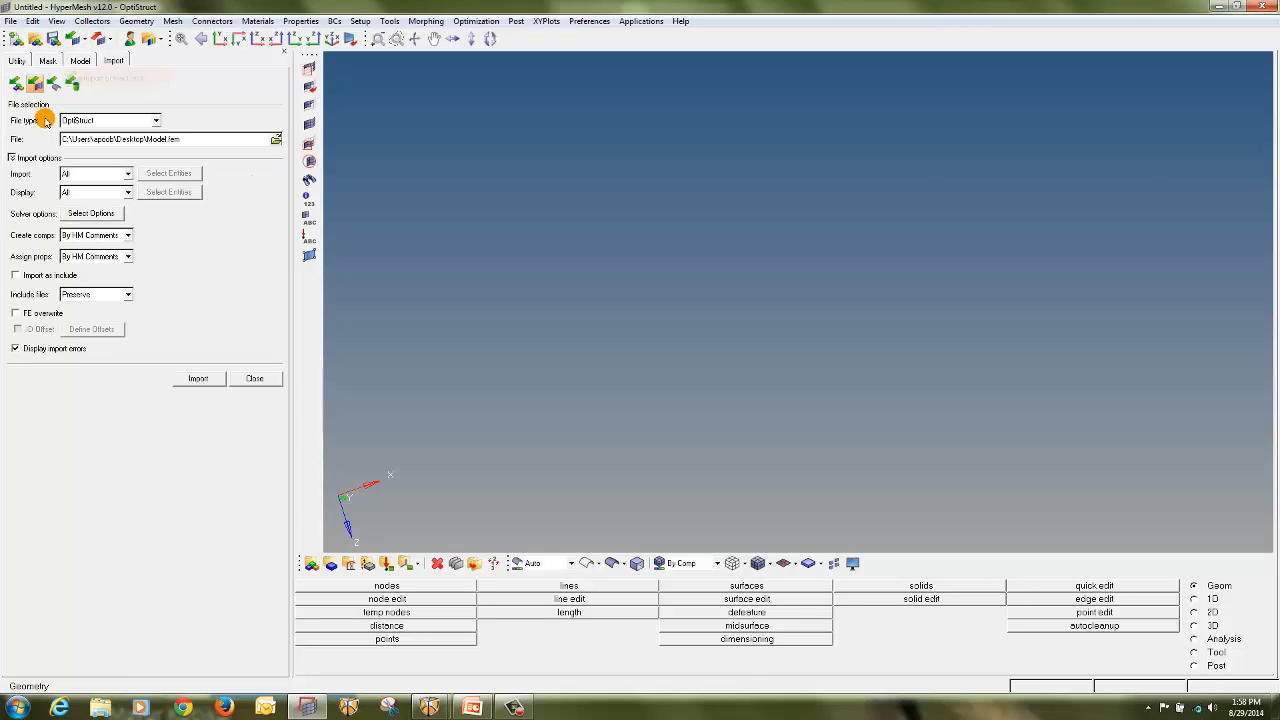
pyautogui.click(277, 141)
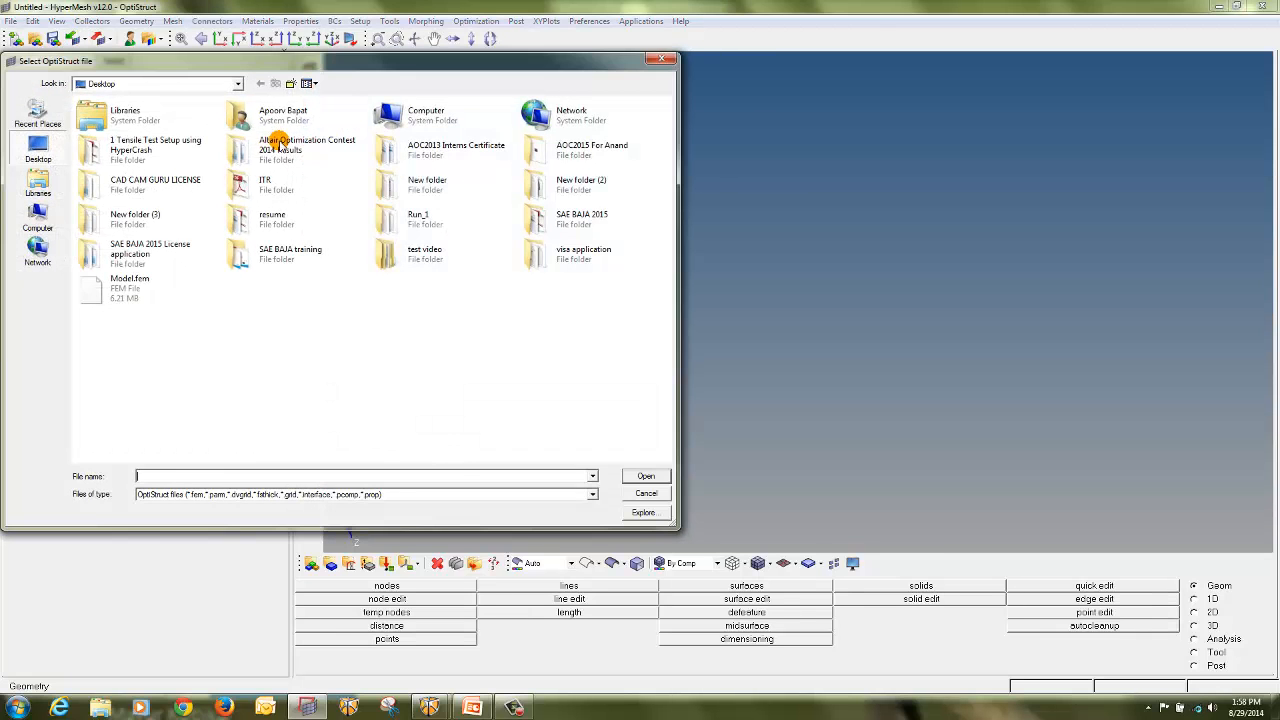
pyautogui.doubleClick(148, 288)
pyautogui.click(197, 378)
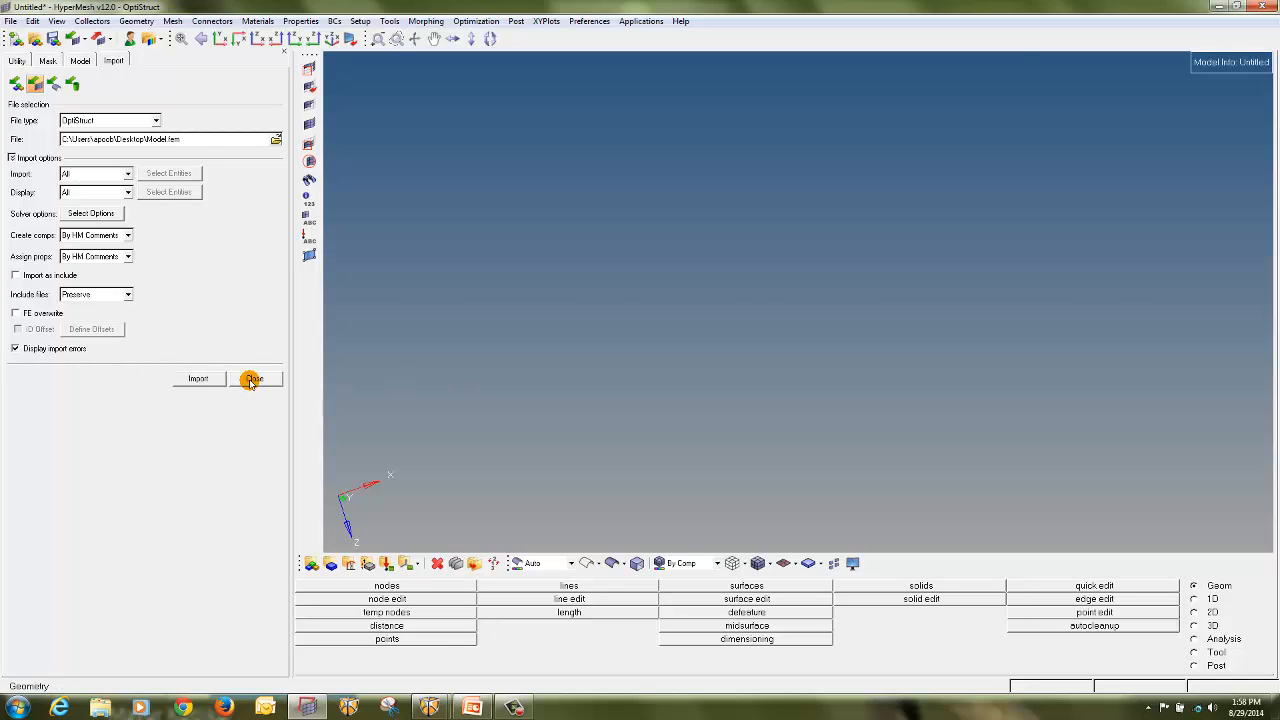
pyautogui.click(251, 378)
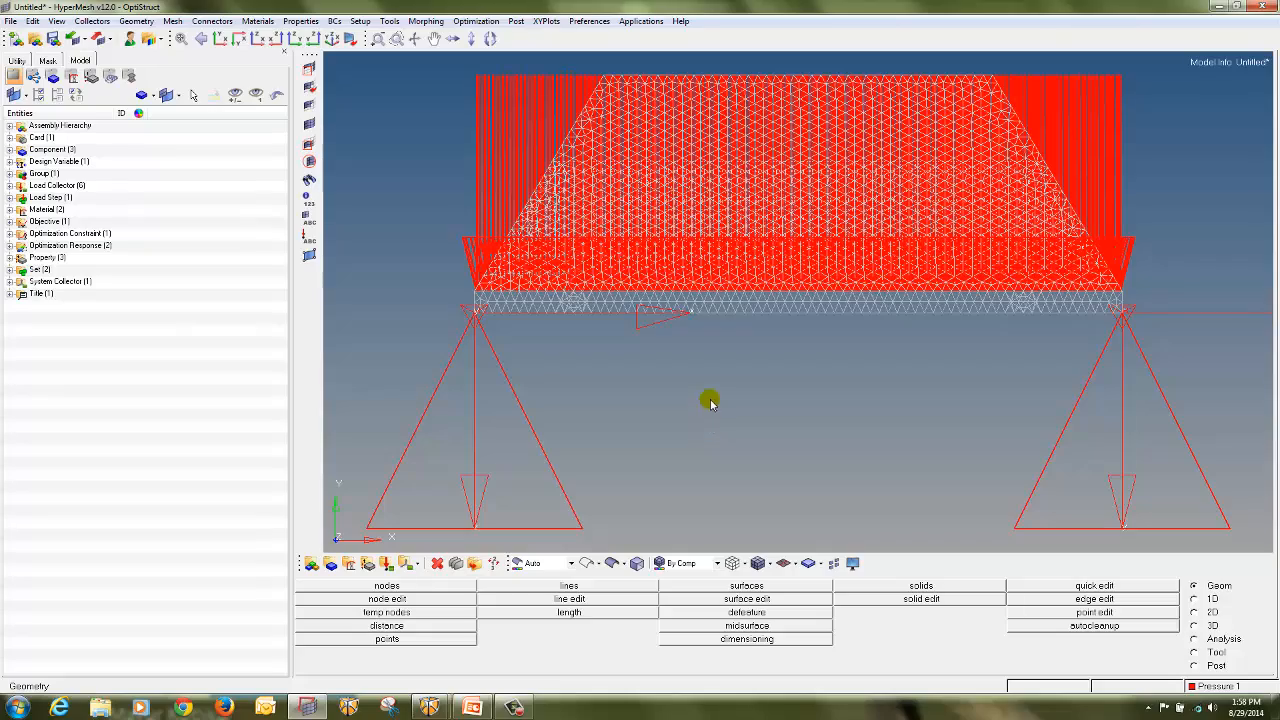
# Step: Hide the Support 1 to Support 4 and Pressure 1 load collectors and the SYSTCOL_1 system collector
pyautogui.moveTo(702, 393)
pyautogui.keyDown('ctrl'); pyautogui.mouseDown()
pyautogui.moveTo(791, 389)
pyautogui.moveTo(988, 249)
pyautogui.moveTo(1165, 245)
pyautogui.moveTo(489, 191)
pyautogui.mouseUp(); pyautogui.keyUp('ctrl')
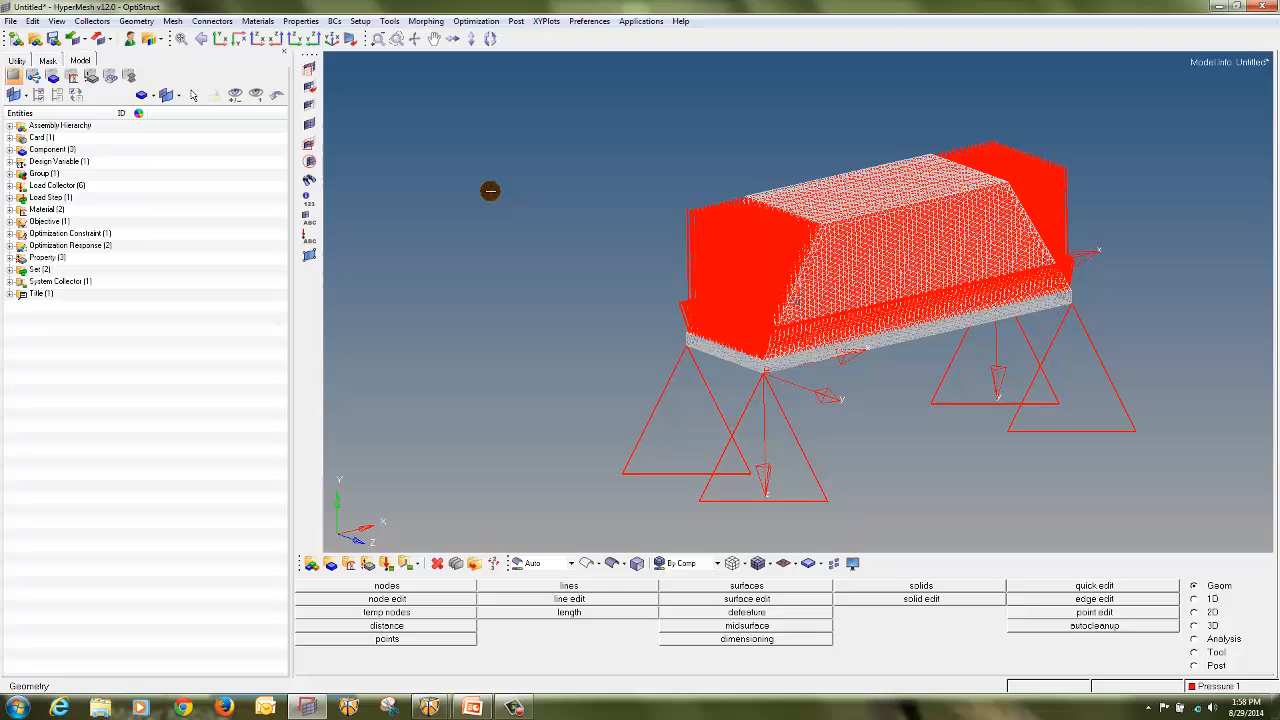
pyautogui.click(12, 186)
pyautogui.click(46, 210)
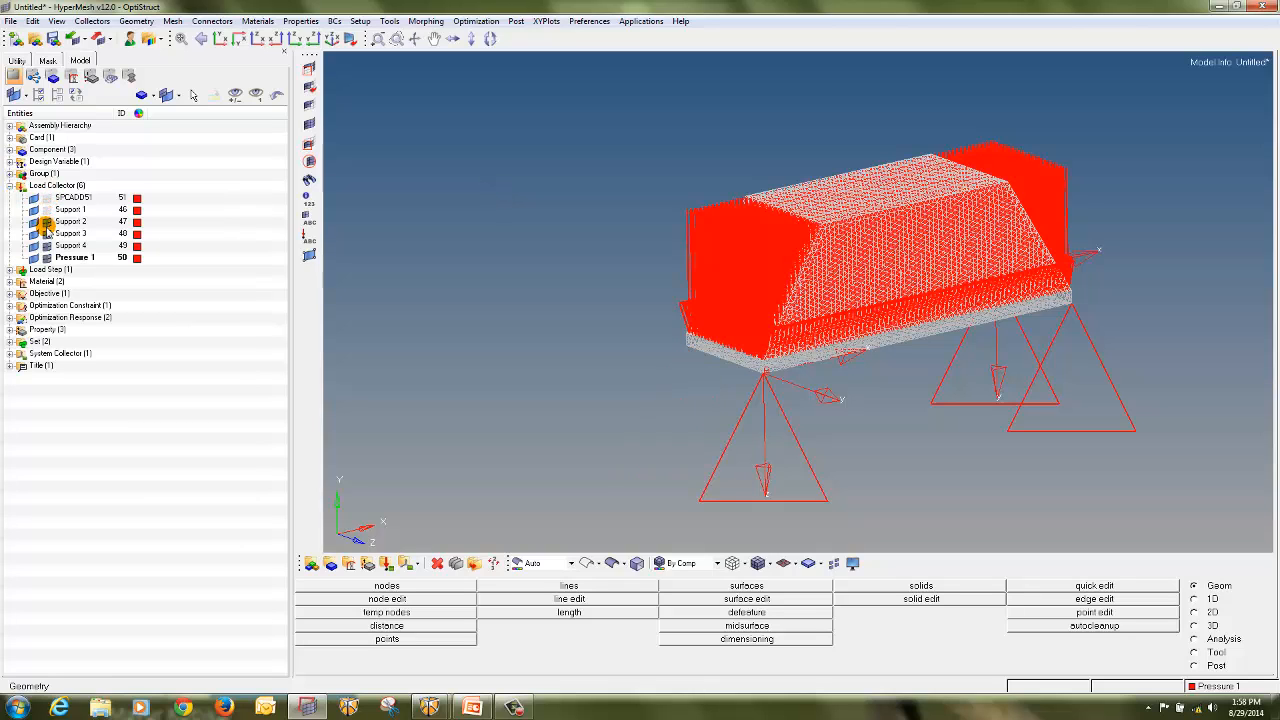
pyautogui.click(46, 222)
pyautogui.click(46, 234)
pyautogui.click(46, 246)
pyautogui.click(46, 258)
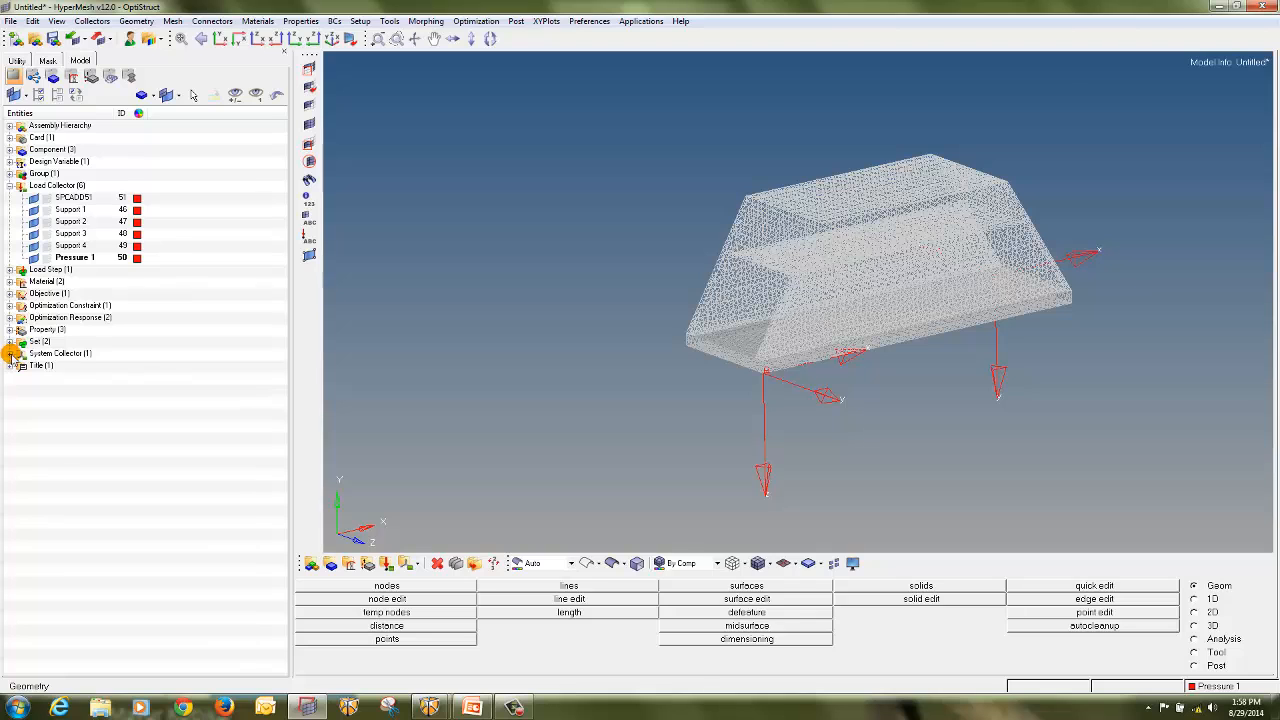
pyautogui.click(10, 354)
pyautogui.click(34, 366)
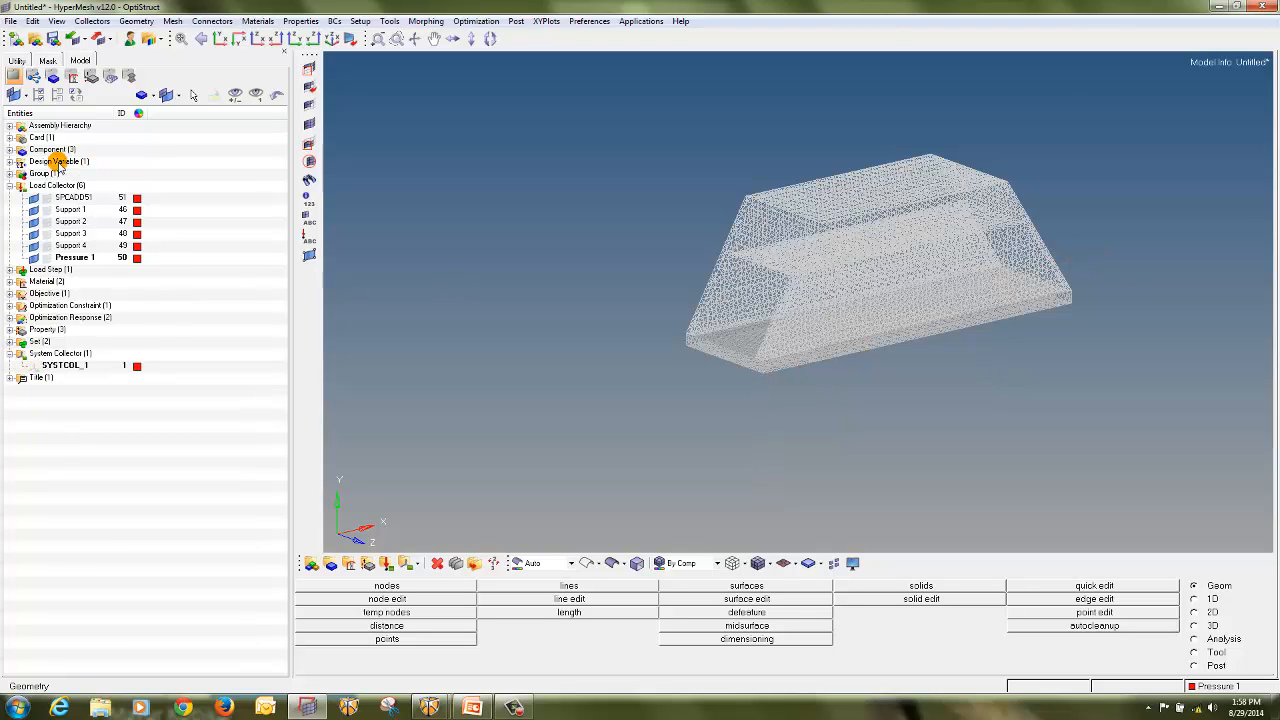
# Step: Shade the mesh elements and color the Bridge component olive green, the Base orange and the pressure shell component purple
pyautogui.click(754, 550)
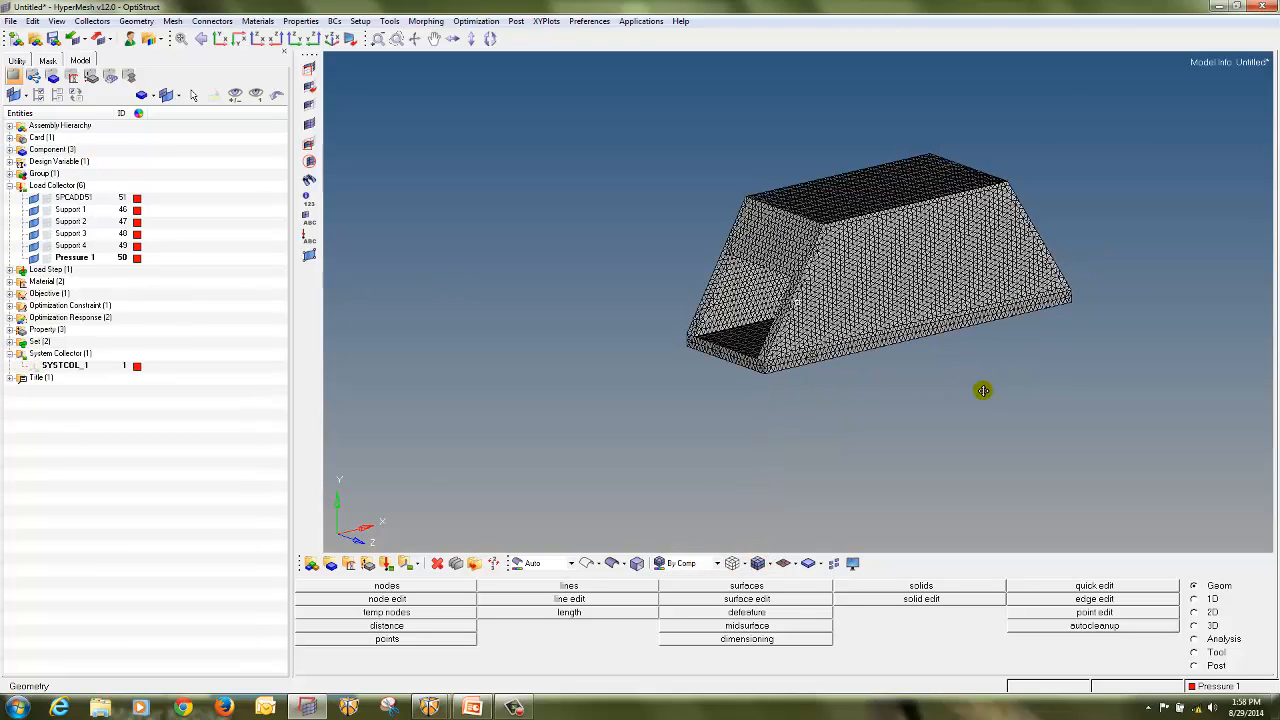
pyautogui.moveTo(903, 386)
pyautogui.keyDown('ctrl'); pyautogui.mouseDown()
pyautogui.moveTo(1120, 369)
pyautogui.moveTo(1002, 374)
pyautogui.moveTo(913, 288)
pyautogui.mouseUp(); pyautogui.keyUp('ctrl')
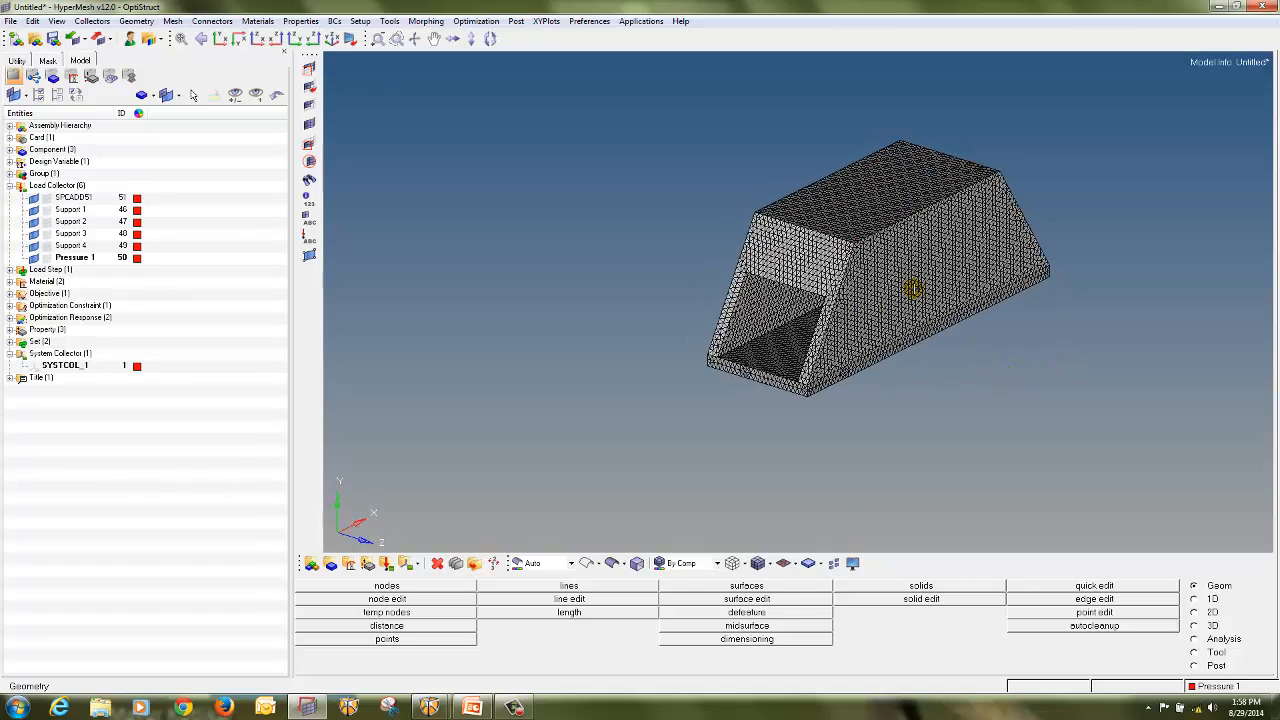
pyautogui.click(10, 149)
pyautogui.click(177, 162)
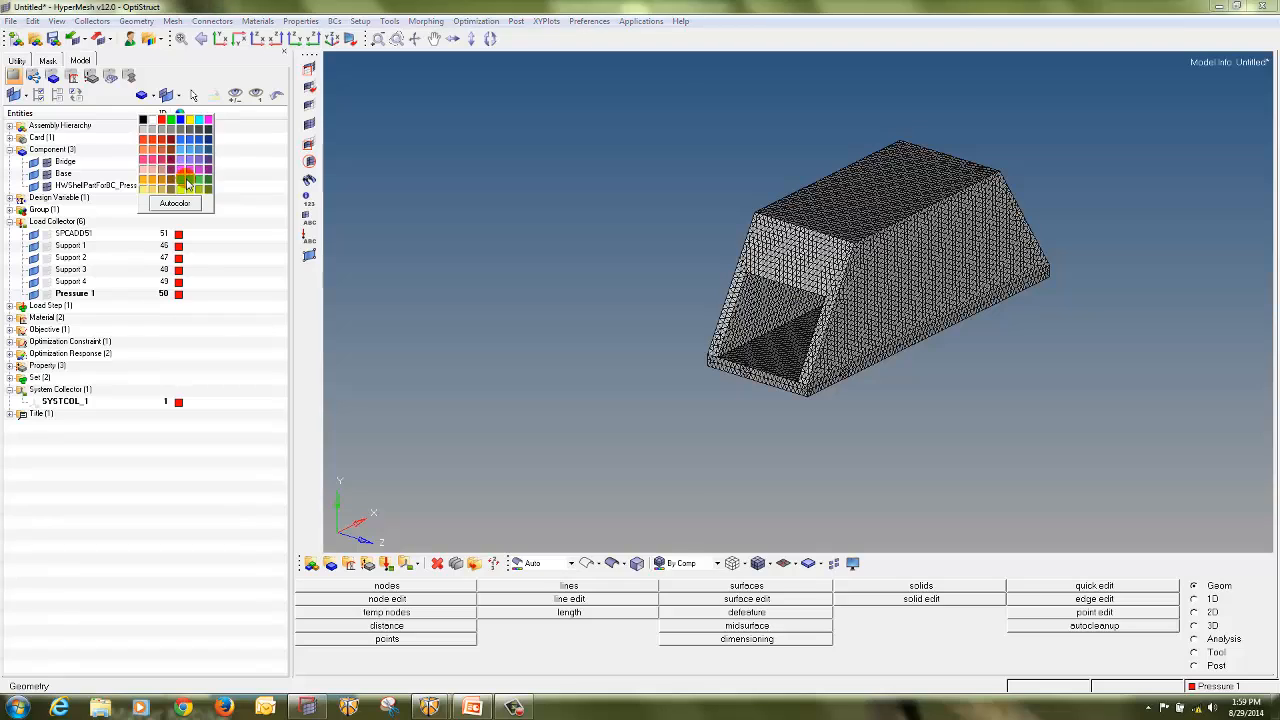
pyautogui.click(186, 184)
pyautogui.click(178, 173)
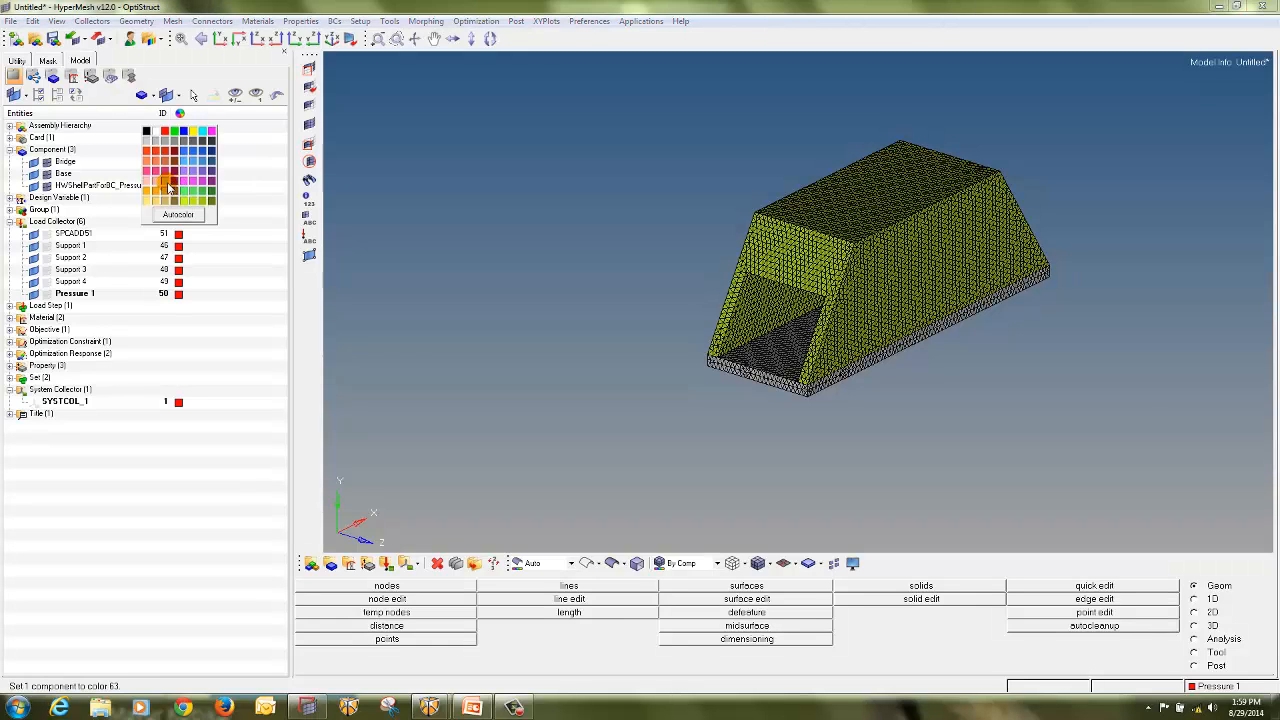
pyautogui.click(160, 189)
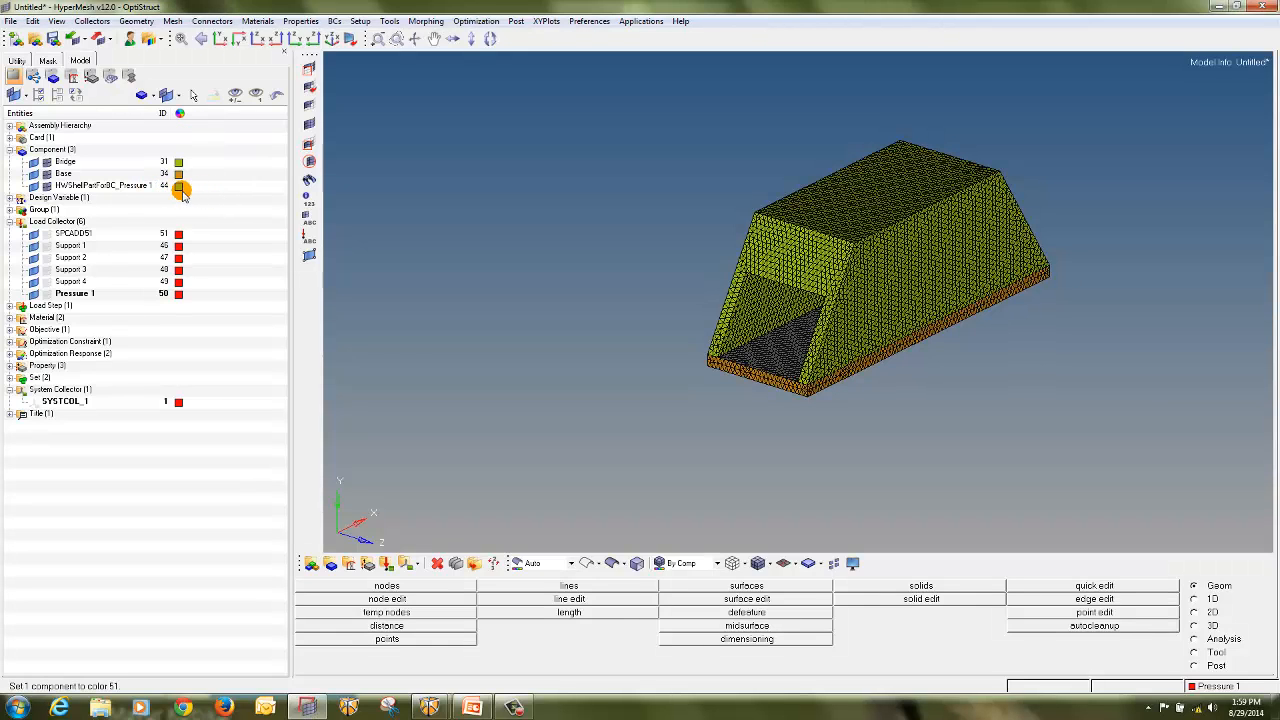
pyautogui.rightClick(179, 191)
pyautogui.click(179, 191)
pyautogui.click(178, 186)
pyautogui.click(200, 192)
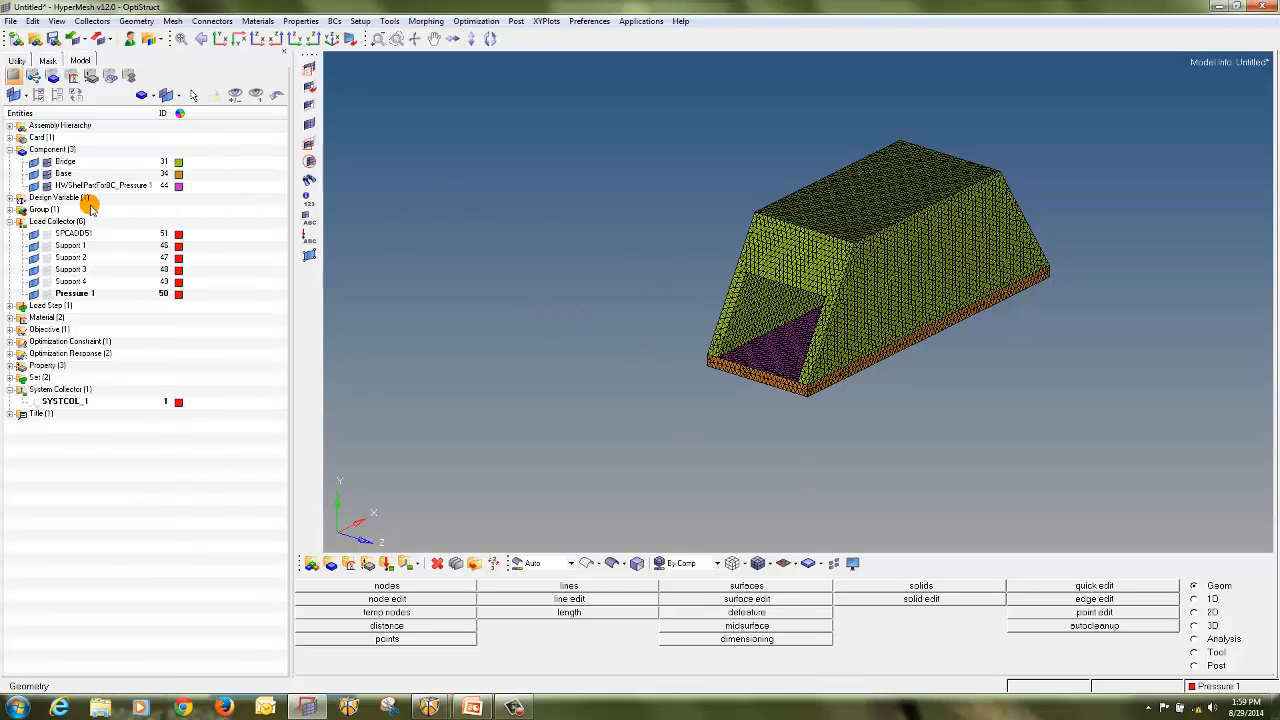
# Step: Examine the imported design variable, group, load step, materials, objective, optimization constraint, responses, properties and sets in the model tree
pyautogui.click(12, 197)
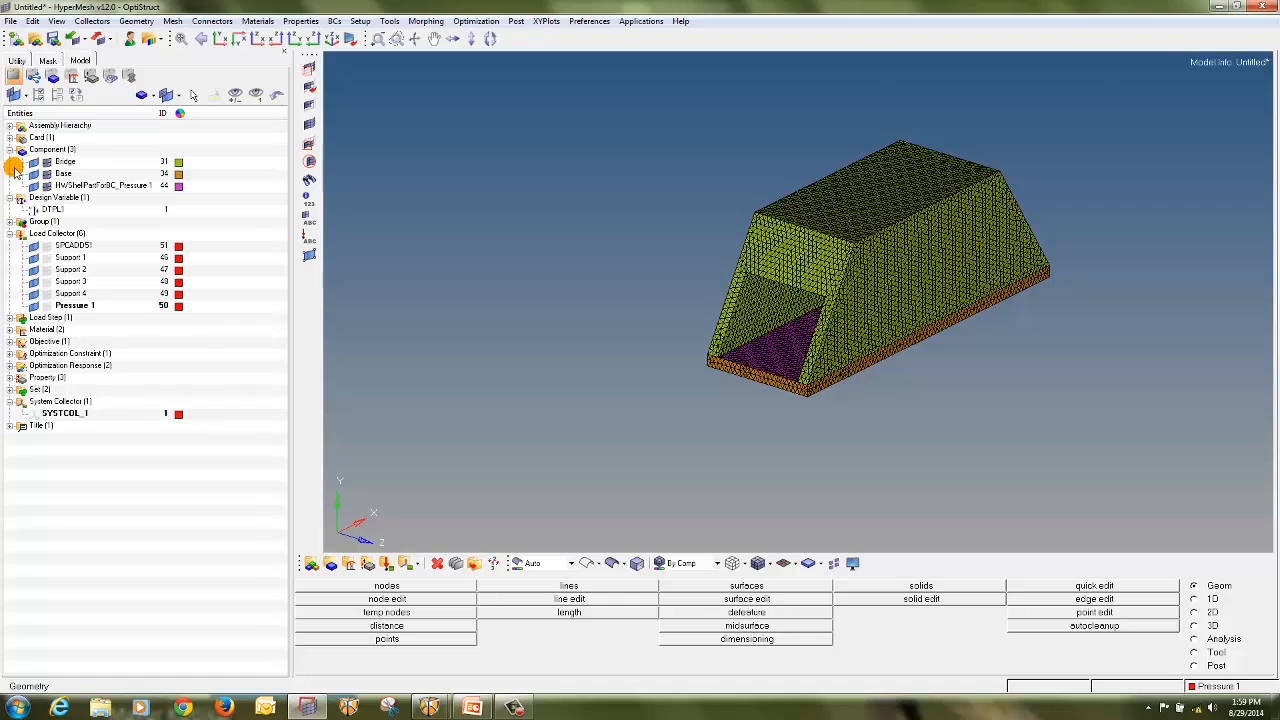
pyautogui.click(12, 221)
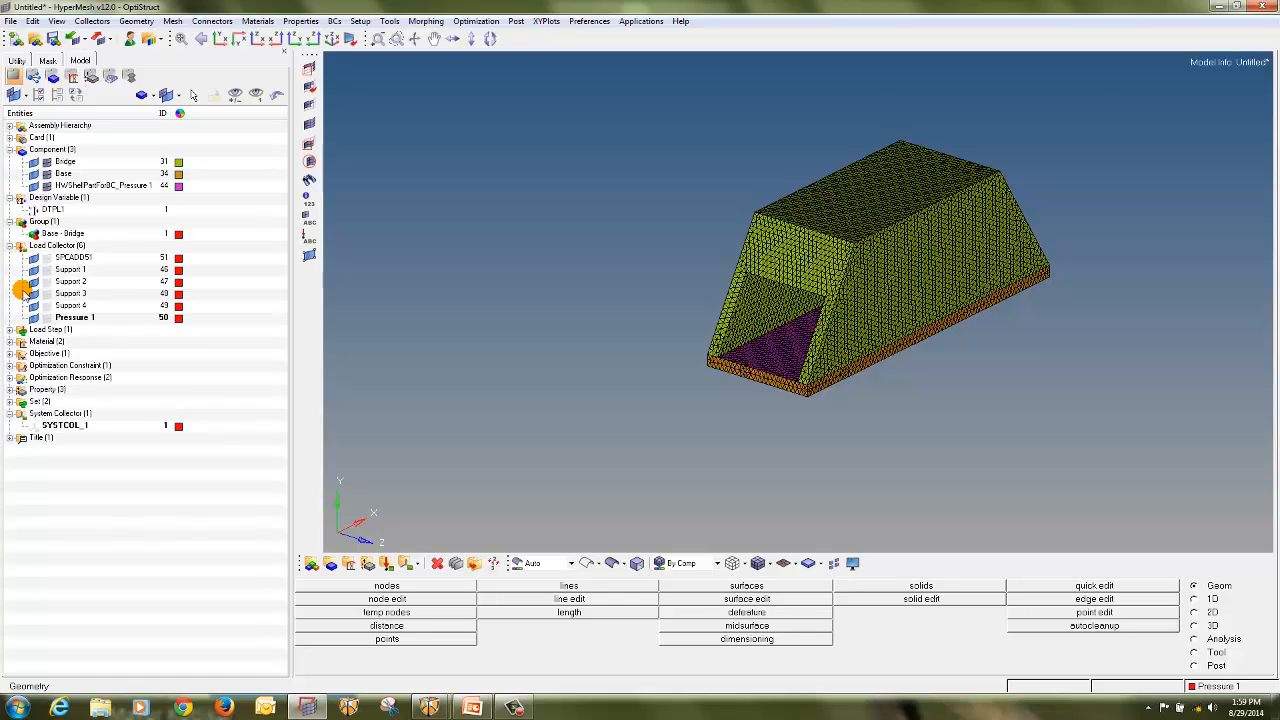
pyautogui.click(11, 330)
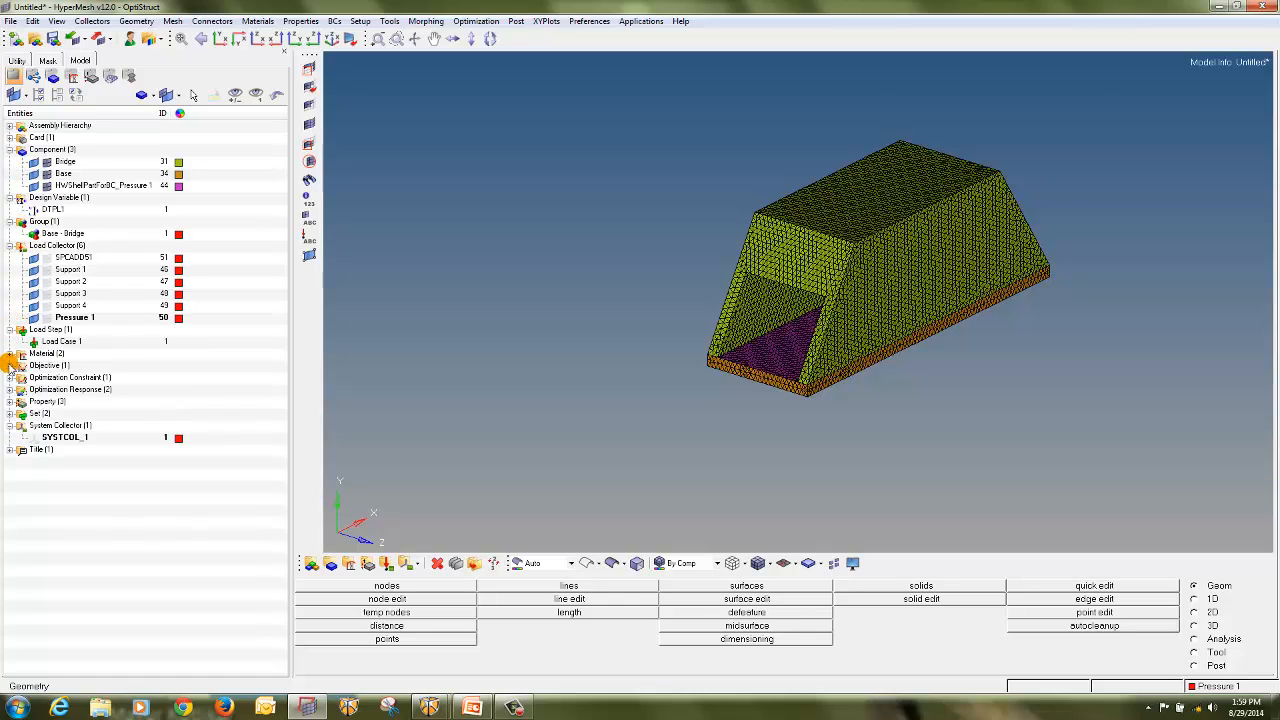
pyautogui.click(10, 354)
pyautogui.click(10, 389)
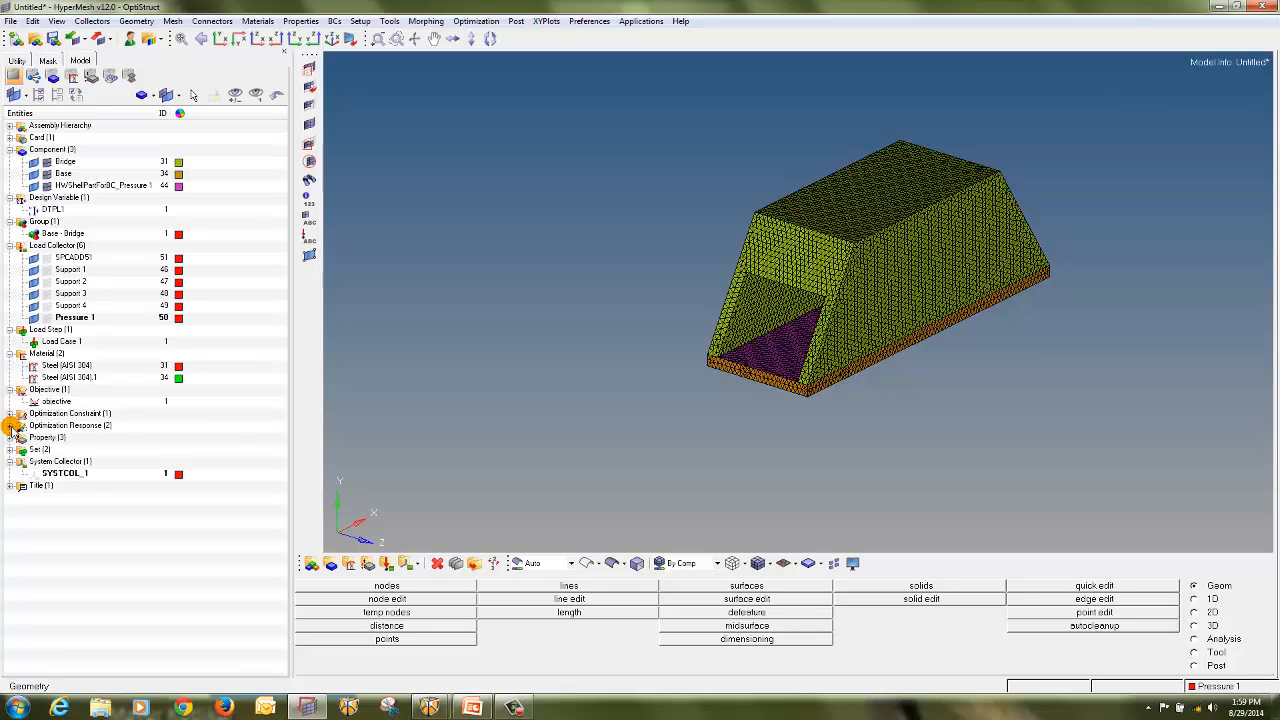
pyautogui.click(10, 413)
pyautogui.click(10, 437)
pyautogui.click(10, 473)
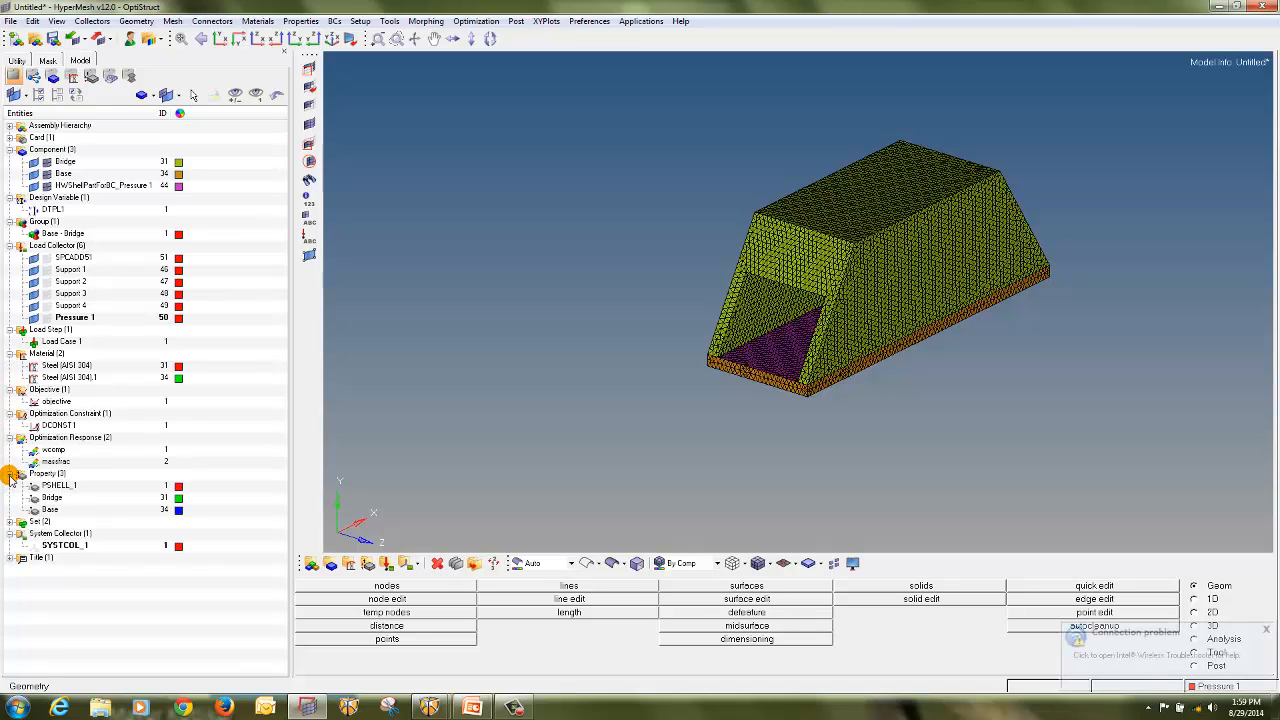
pyautogui.click(10, 521)
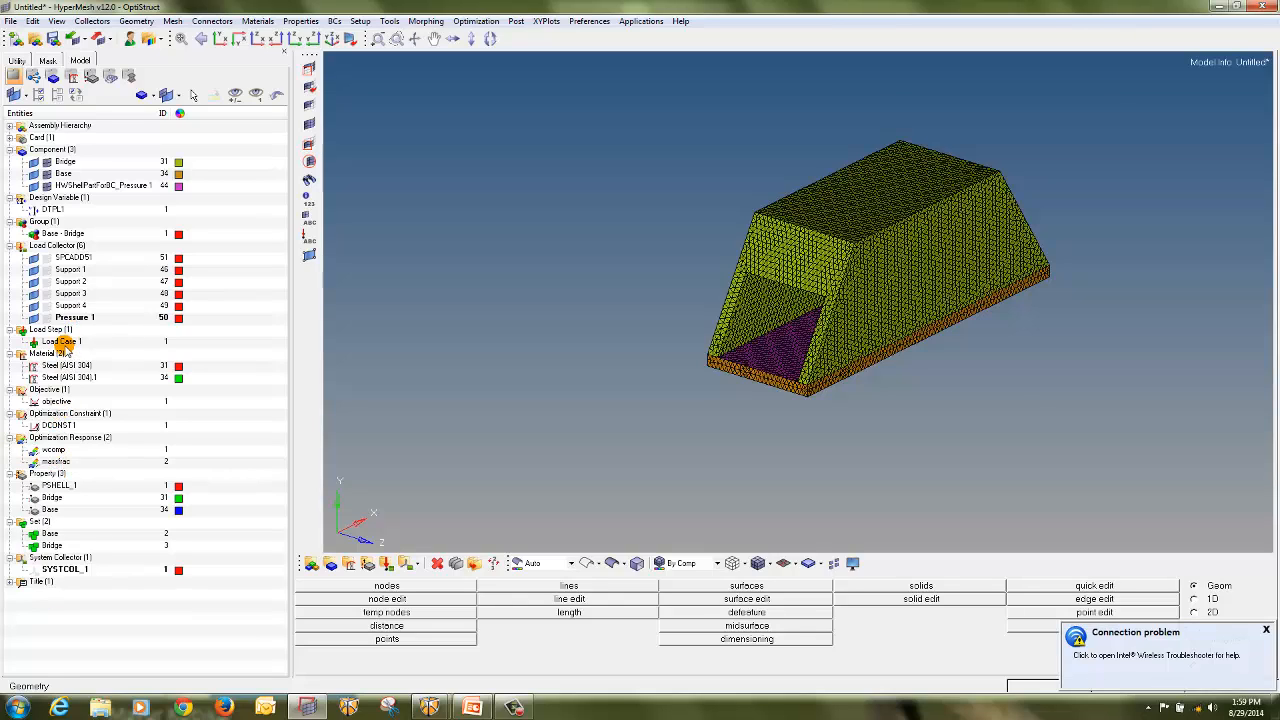
# Step: Open the load step definition panel and review the SPC and LOAD references of Load Case 1
pyautogui.click(62, 341)
pyautogui.click(1267, 624)
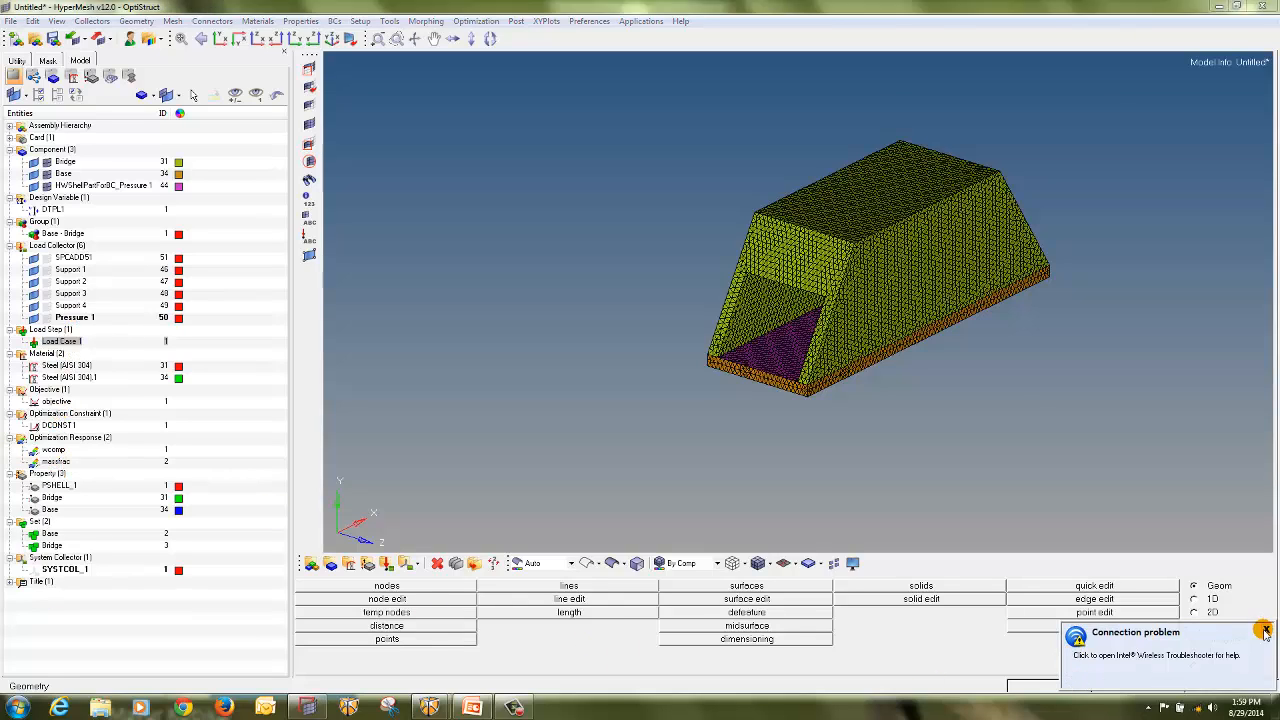
pyautogui.click(1195, 640)
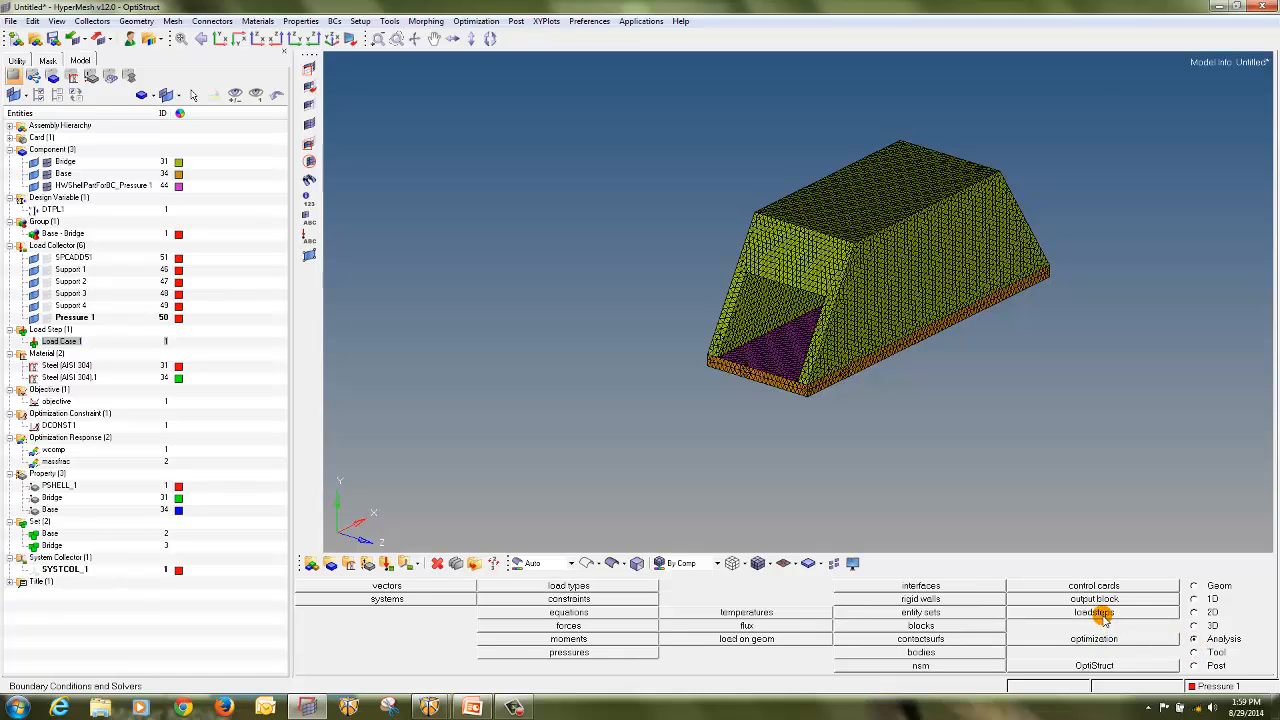
pyautogui.click(1102, 614)
pyautogui.click(388, 588)
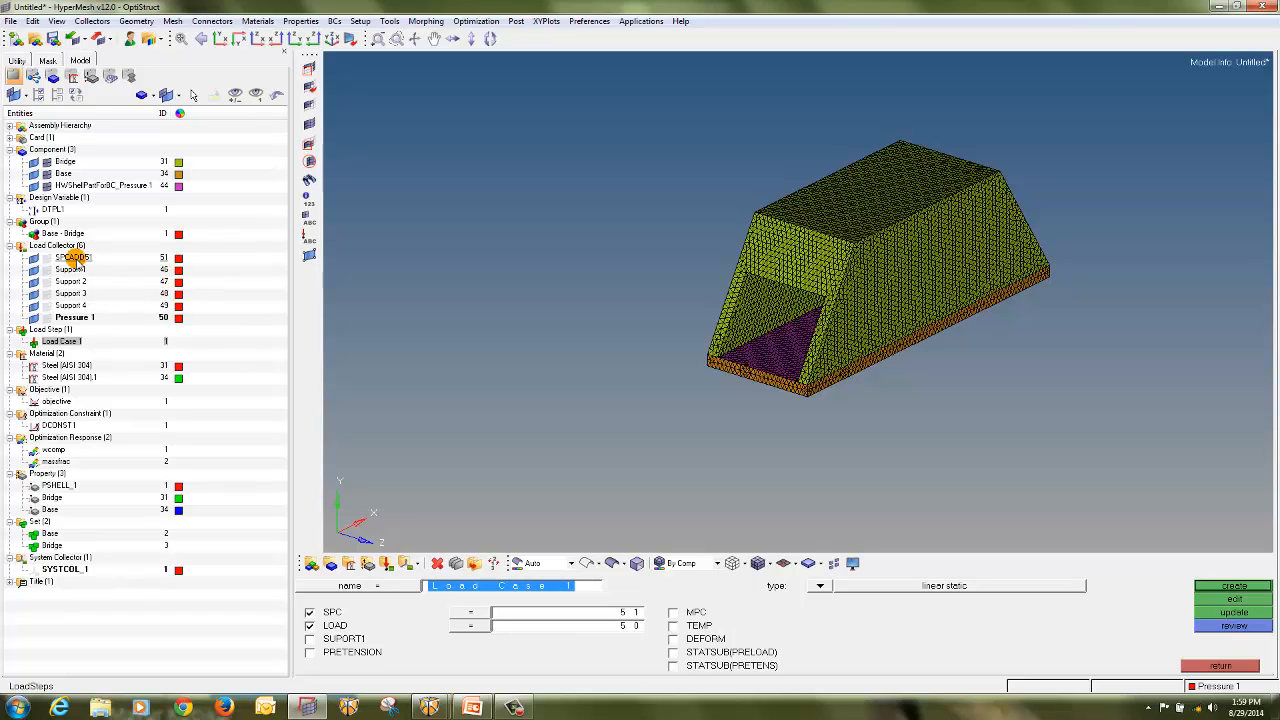
# Step: Inspect the load collectors referenced by Load Case 1 by temporarily showing the supports and Pressure 1 on the mesh
pyautogui.click(46, 271)
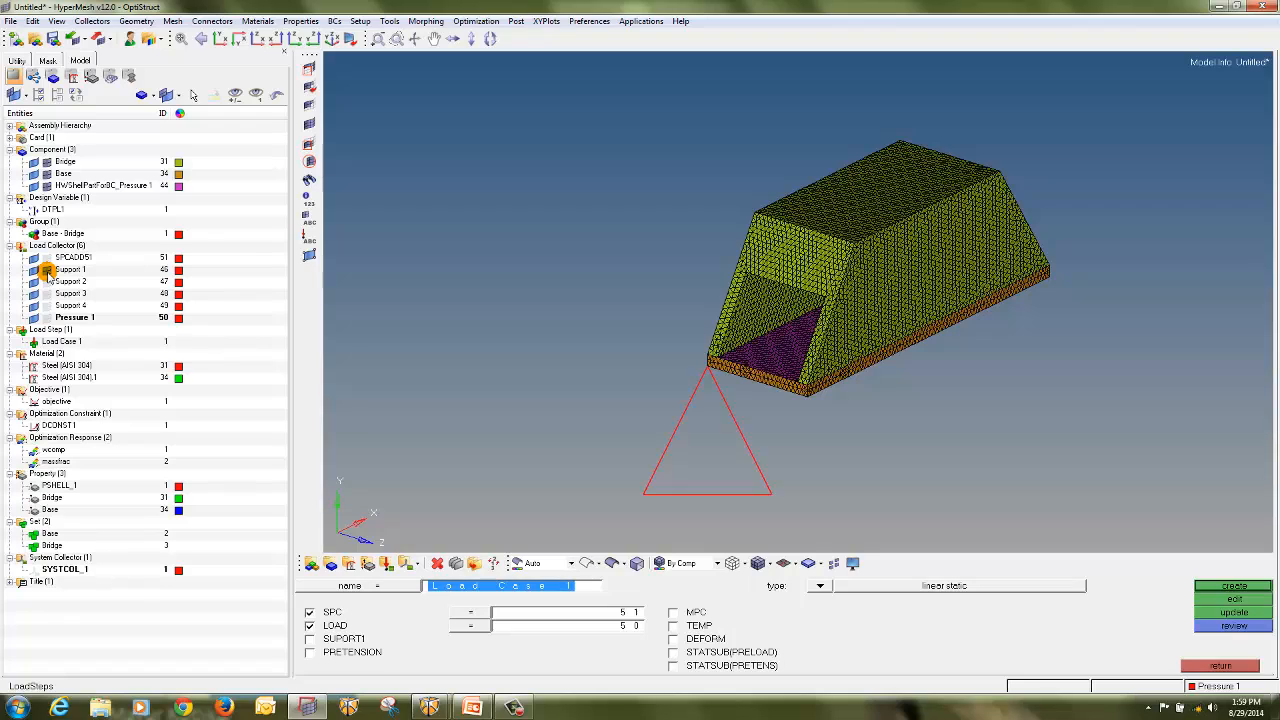
pyautogui.click(46, 271)
pyautogui.click(46, 283)
pyautogui.click(46, 285)
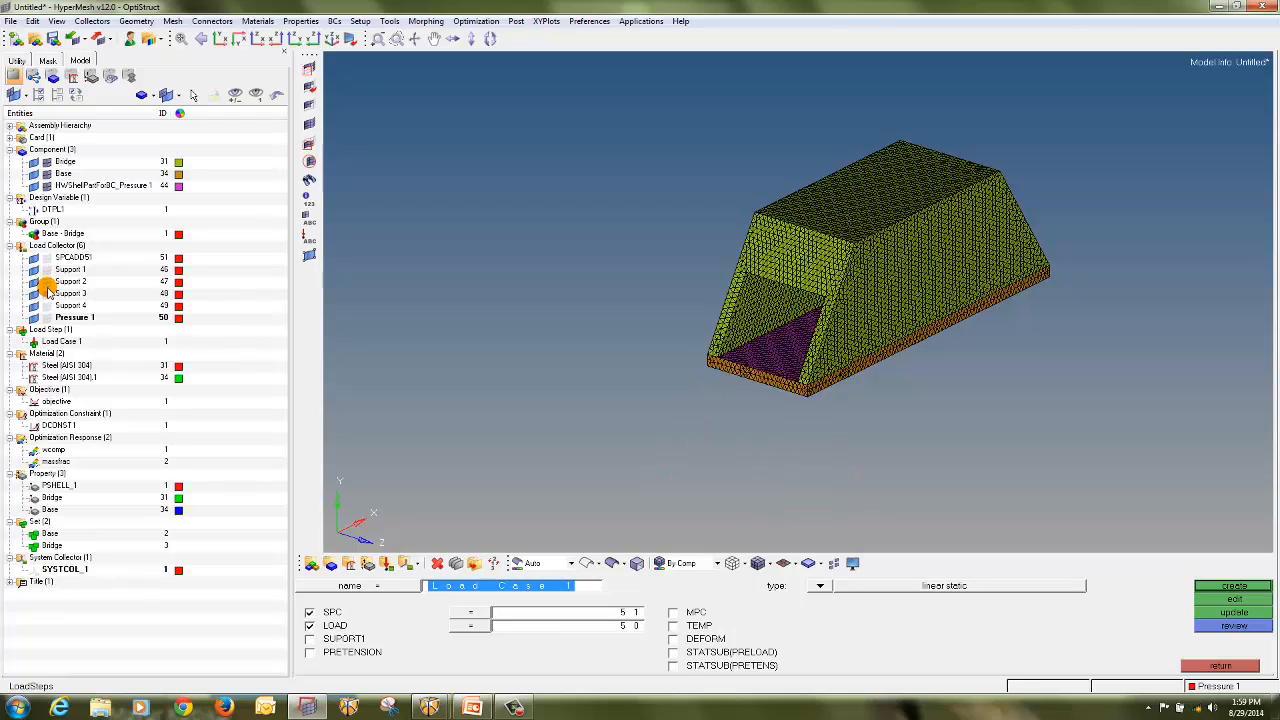
pyautogui.click(46, 293)
pyautogui.click(46, 294)
pyautogui.click(46, 306)
pyautogui.click(46, 259)
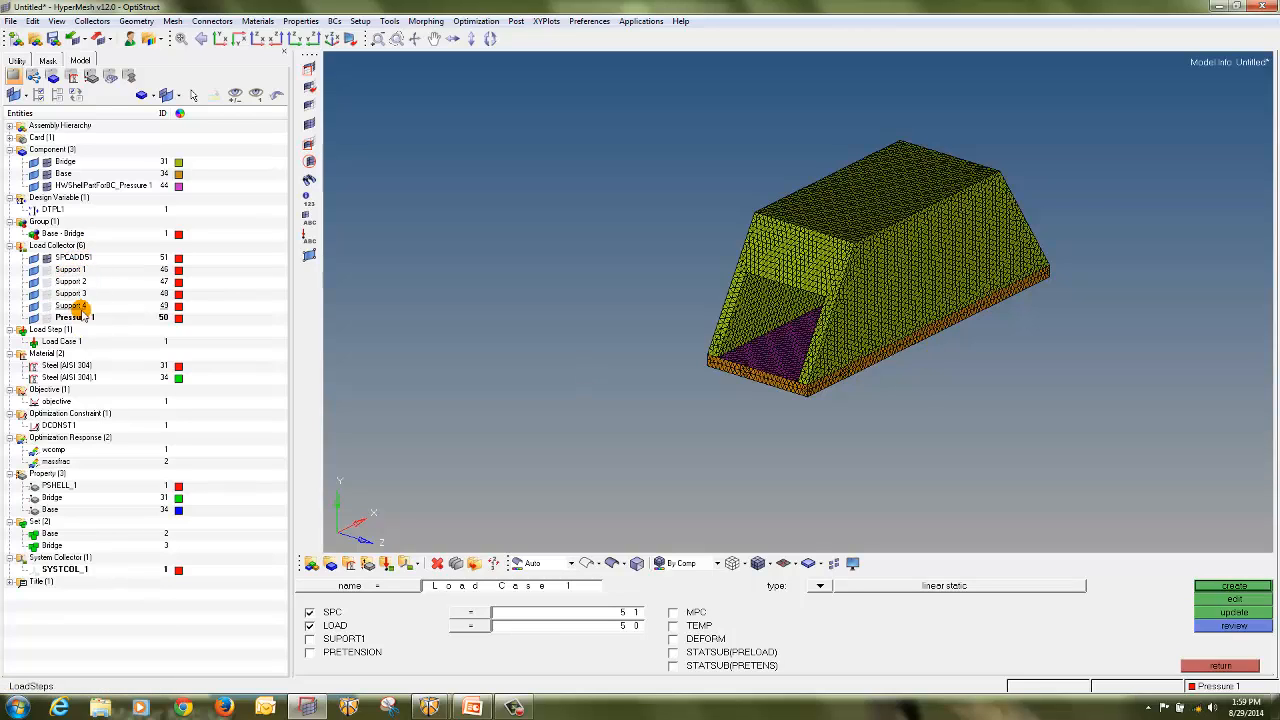
pyautogui.click(46, 317)
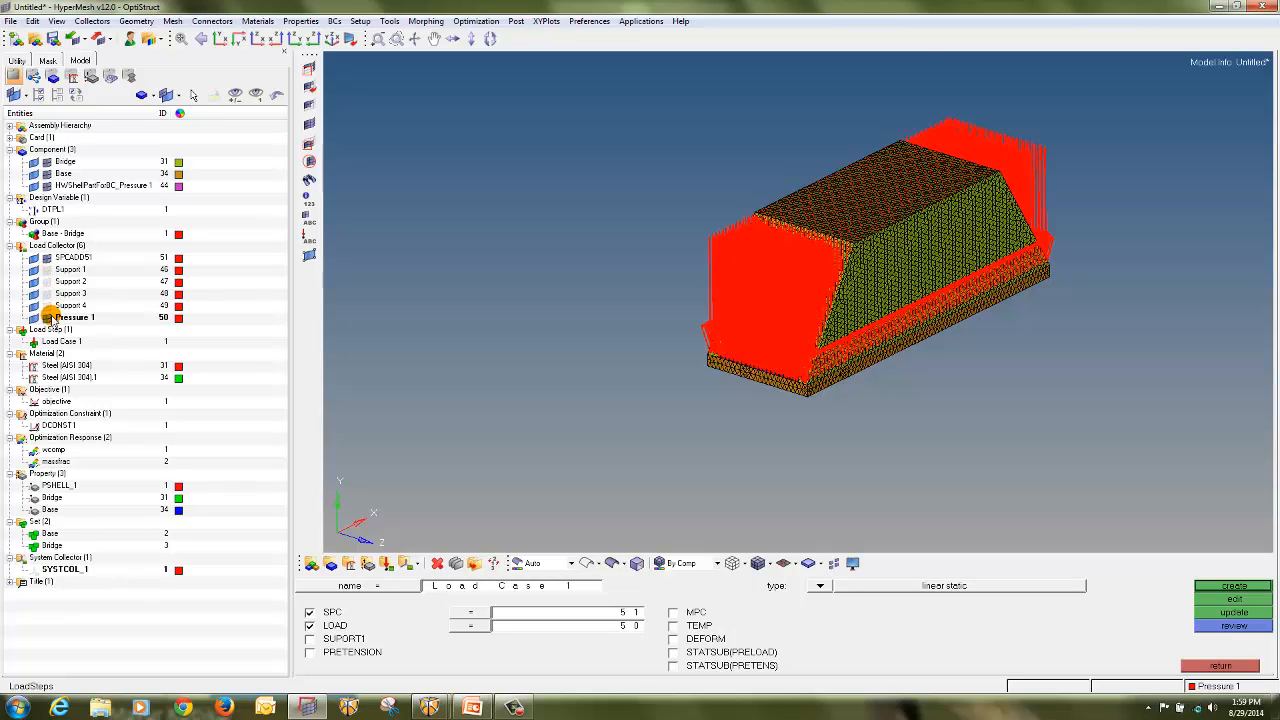
pyautogui.click(46, 317)
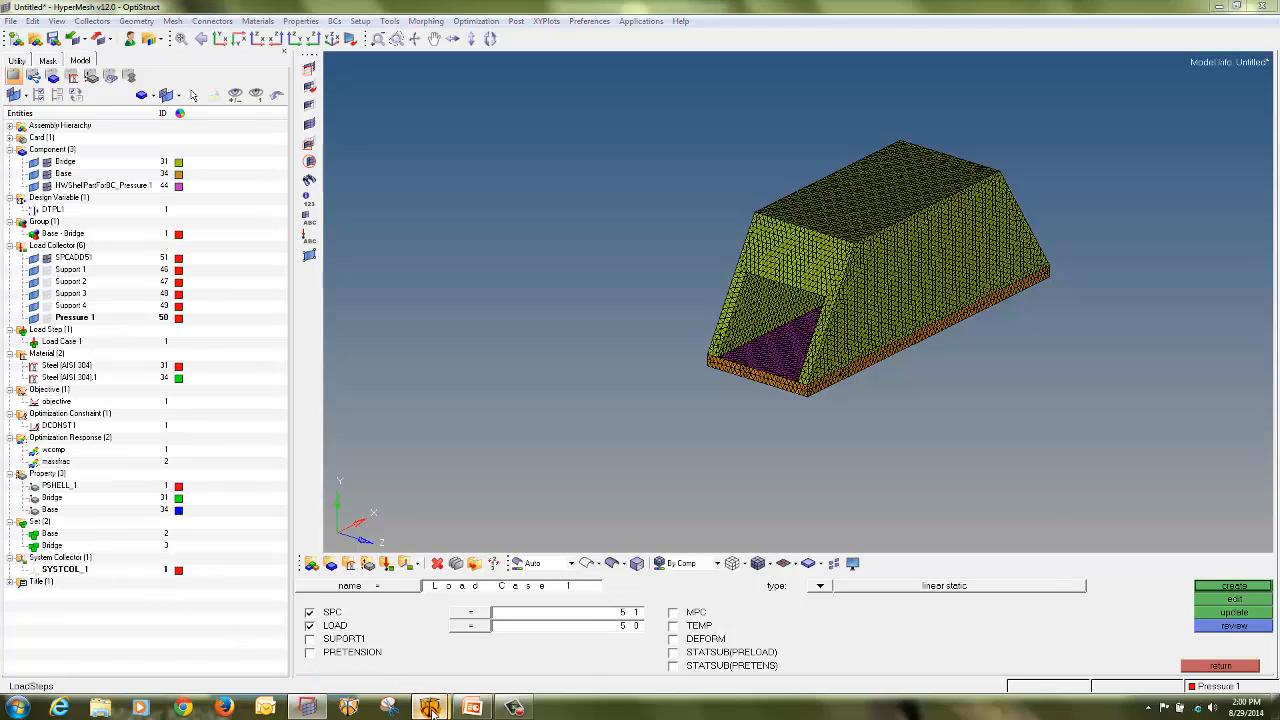
# Step: Switch back to Inspire and load the completed Bridge Max Stiffness Mass 10% (1) result into the model
pyautogui.moveTo(430, 707)
pyautogui.click(390, 655)
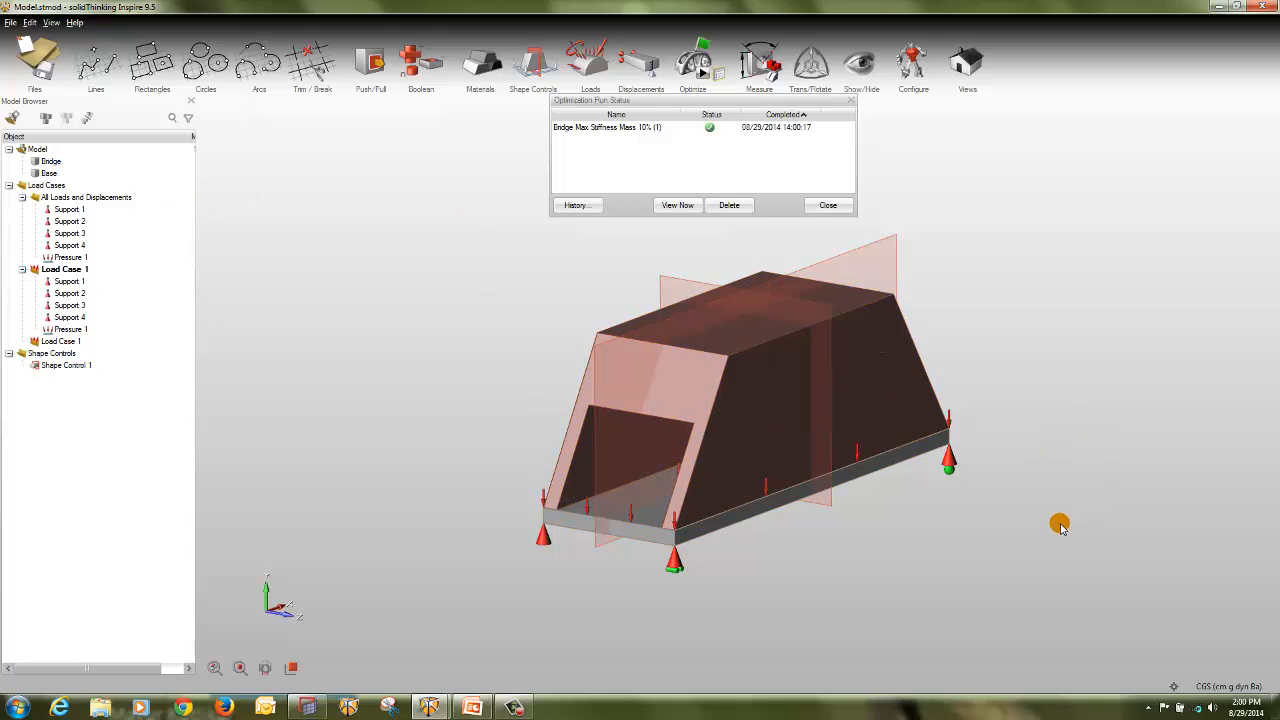
pyautogui.moveTo(973, 575); pyautogui.dragTo(223, 477, button='right')
pyautogui.moveTo(507, 325); pyautogui.dragTo(537, 243, button='right')
pyautogui.click(628, 128)
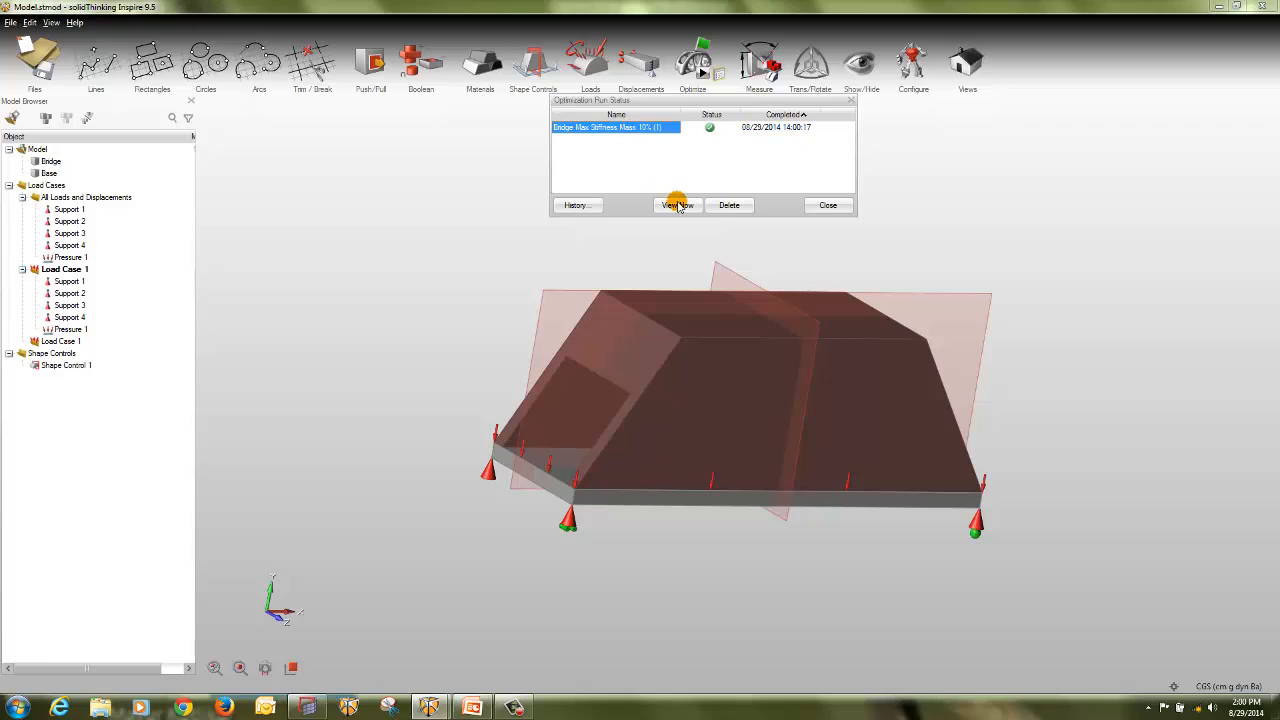
pyautogui.click(677, 205)
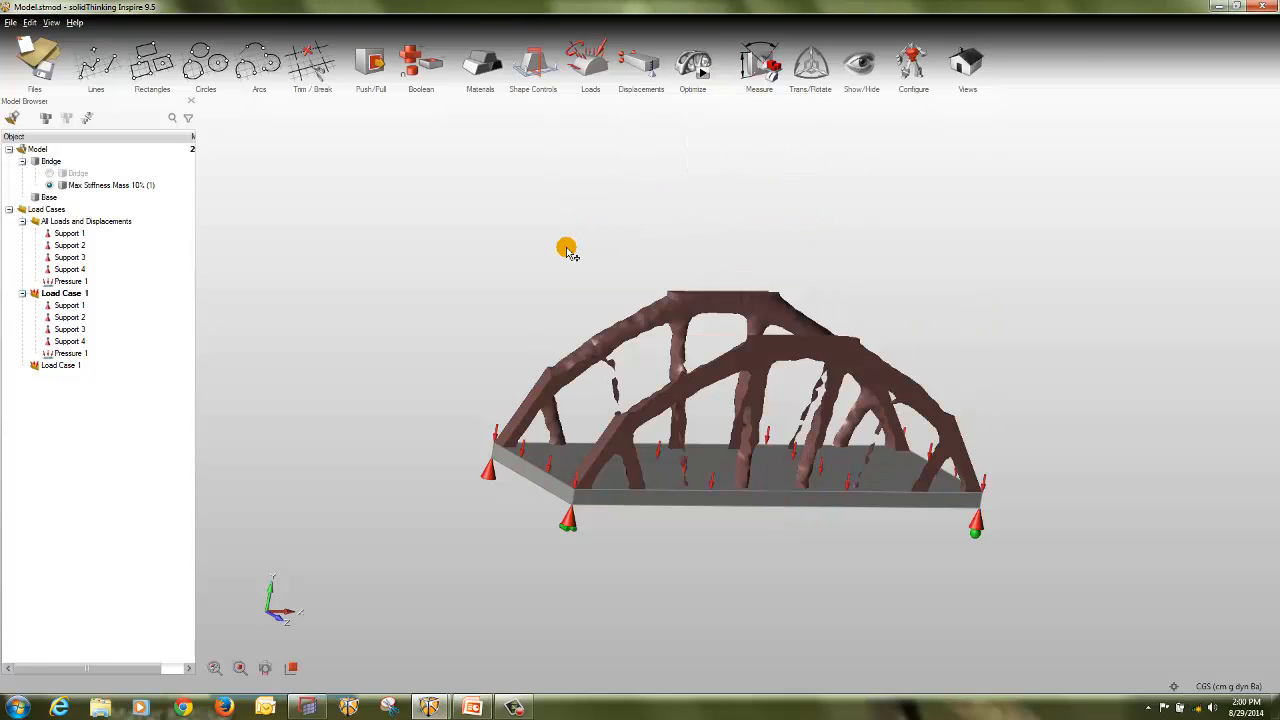
pyautogui.moveTo(563, 246); pyautogui.dragTo(474, 275, button='right')
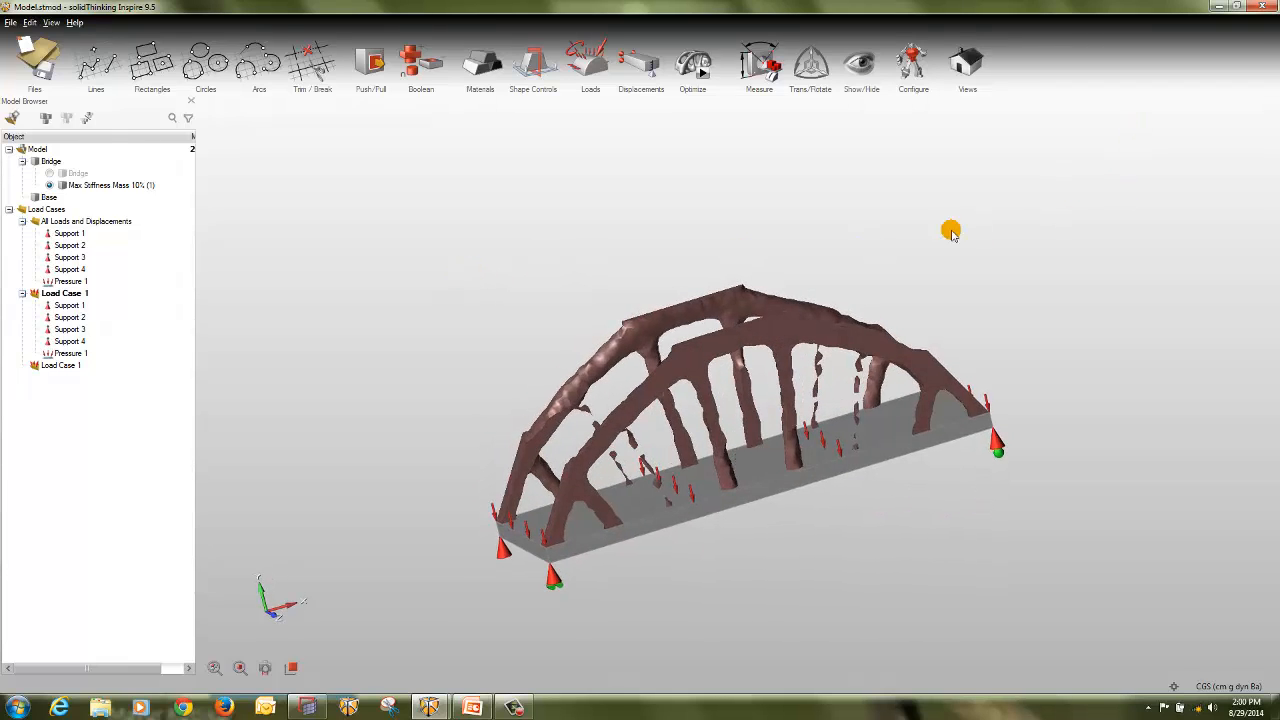
# Step: Increase the material retained in the Bridge's Max Stiffness Mass 10% (1) topology to close the gaps in its vertical struts
pyautogui.click(808, 327)
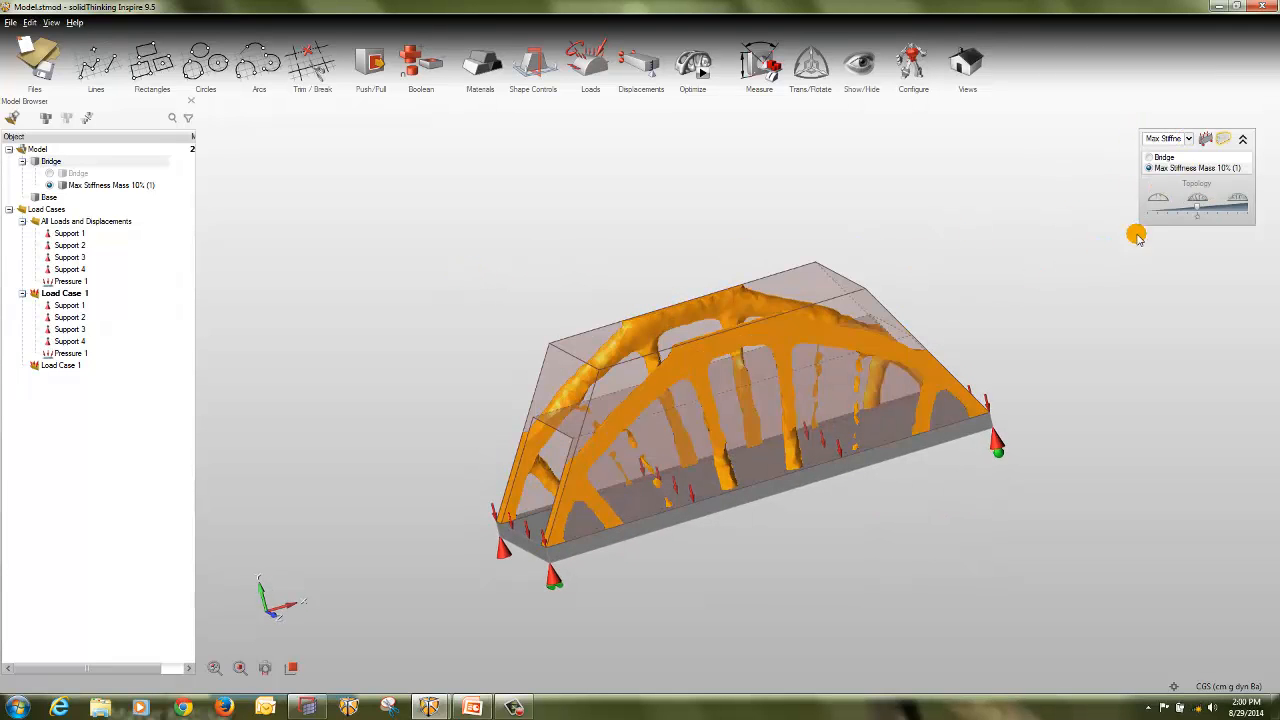
pyautogui.moveTo(1201, 211); pyautogui.dragTo(1230, 211)
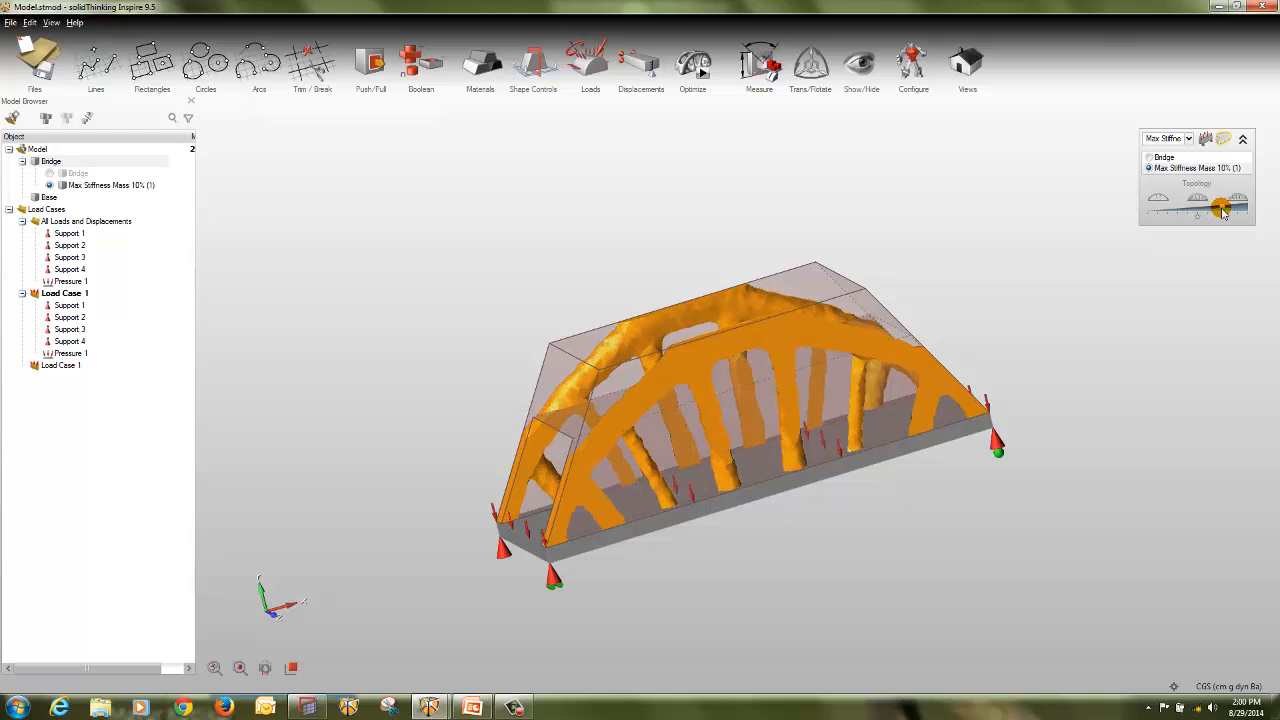
pyautogui.moveTo(1057, 315); pyautogui.dragTo(1042, 338)
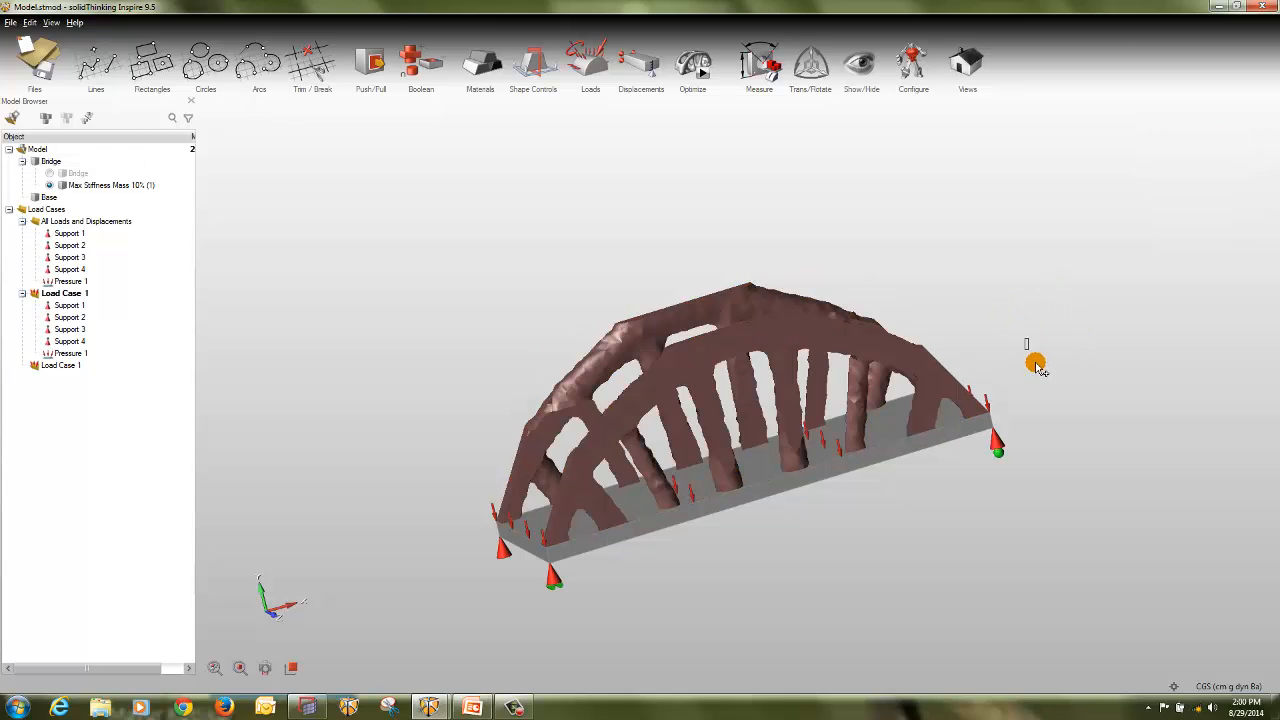
# Step: Hide all load cases, including their supports and pressure, to leave only the bridge shape and base displayed
pyautogui.moveTo(1037, 371); pyautogui.dragTo(146, 268, button='right')
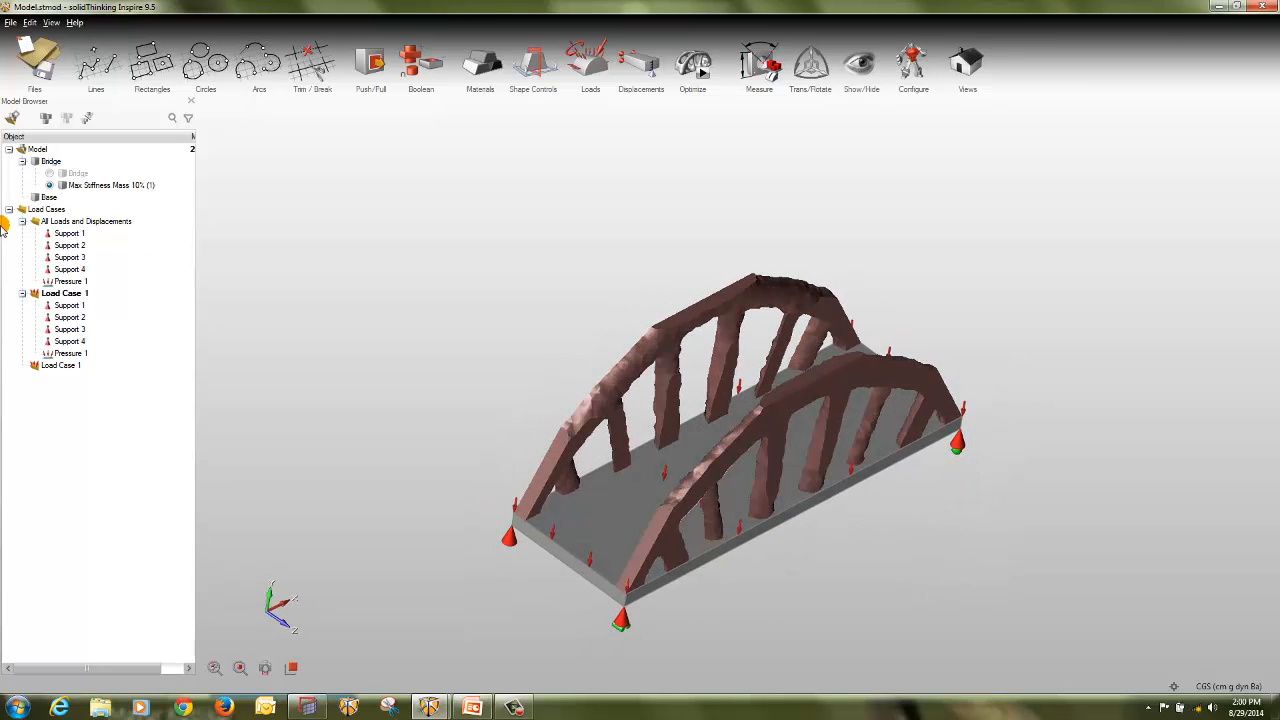
pyautogui.click(36, 223)
pyautogui.click(24, 209)
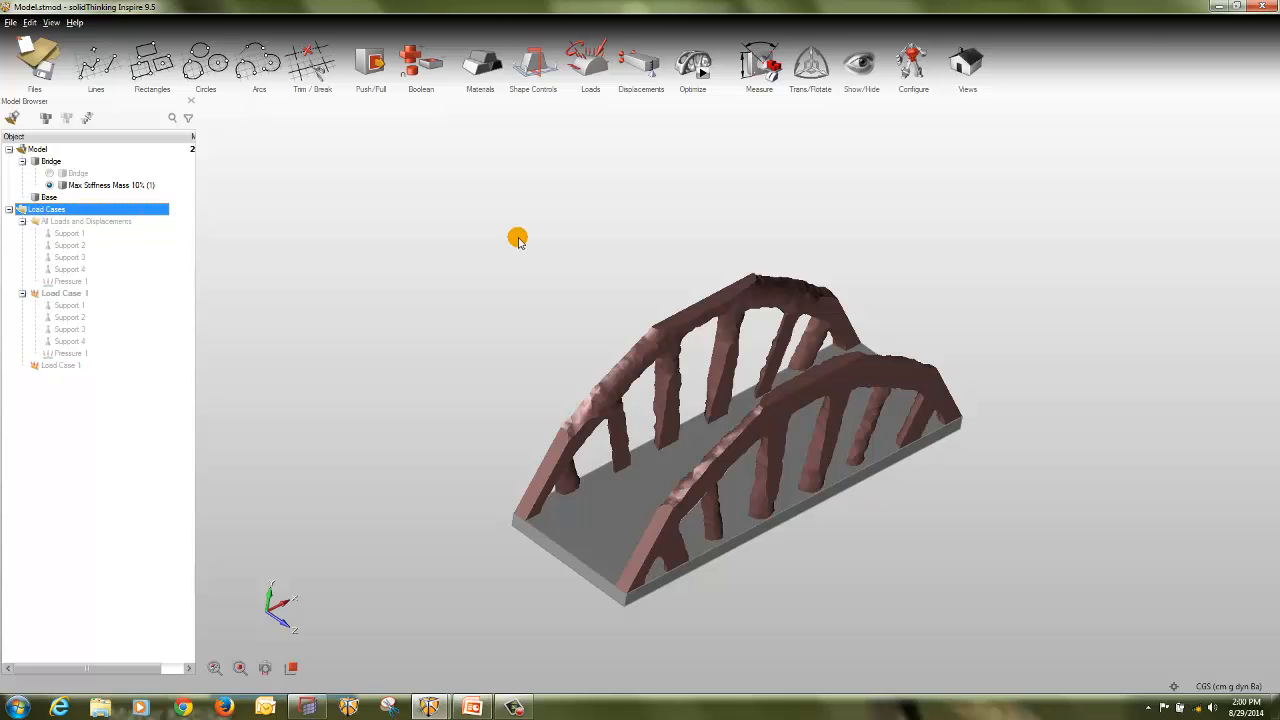
# Step: Adjust the Bridge's topology result to retain slightly more material than the midpoint setting, thinning its vertical struts
pyautogui.moveTo(950, 507); pyautogui.dragTo(1006, 460, button='right')
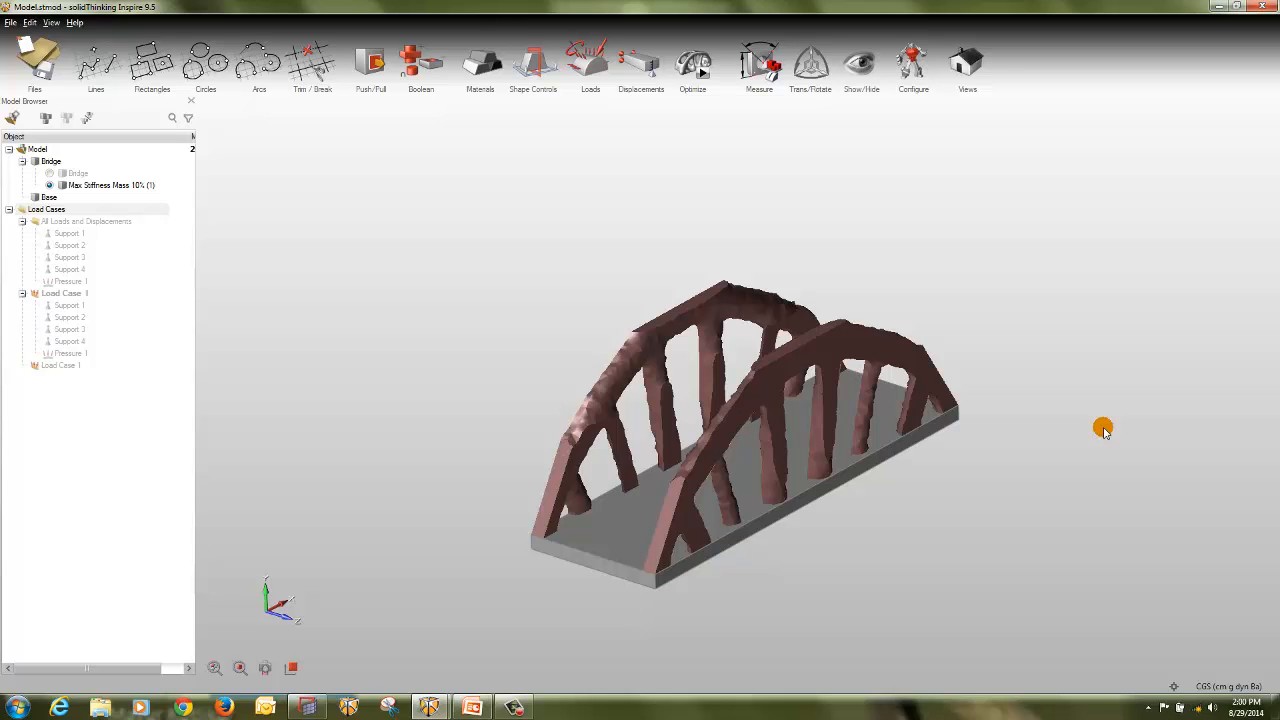
pyautogui.click(872, 388)
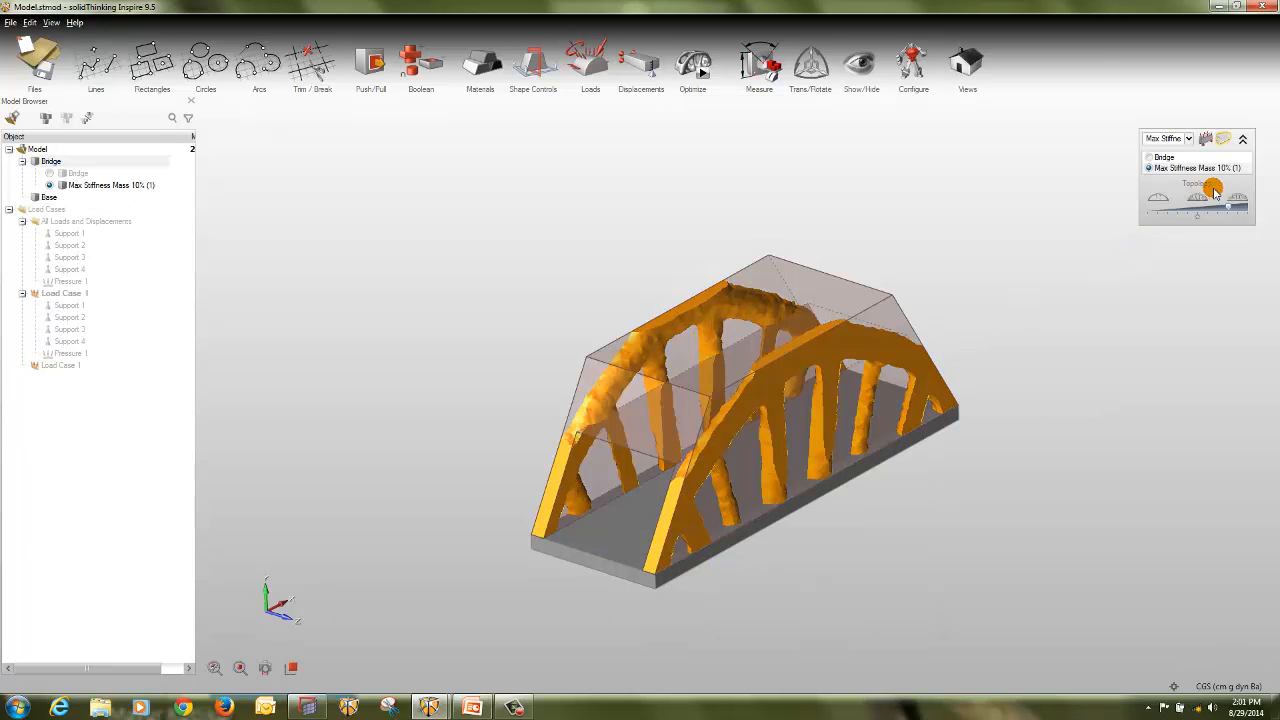
pyautogui.moveTo(1230, 210); pyautogui.dragTo(1211, 209)
pyautogui.click(1112, 385)
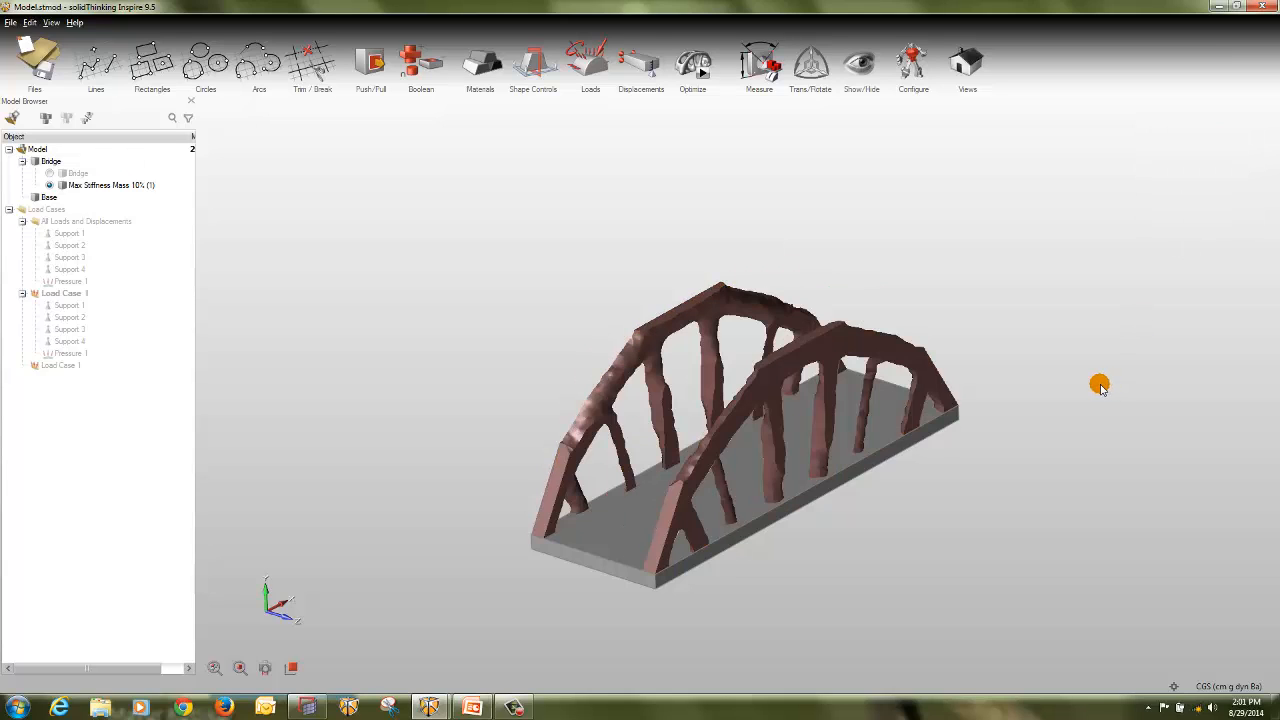
# Step: Examine the arches and struts of the optimized bridge up close from several angles, and dismiss the connection problem notification
pyautogui.moveTo(1046, 489); pyautogui.dragTo(987, 520)
pyautogui.moveTo(985, 523); pyautogui.dragTo(778, 587, button='right')
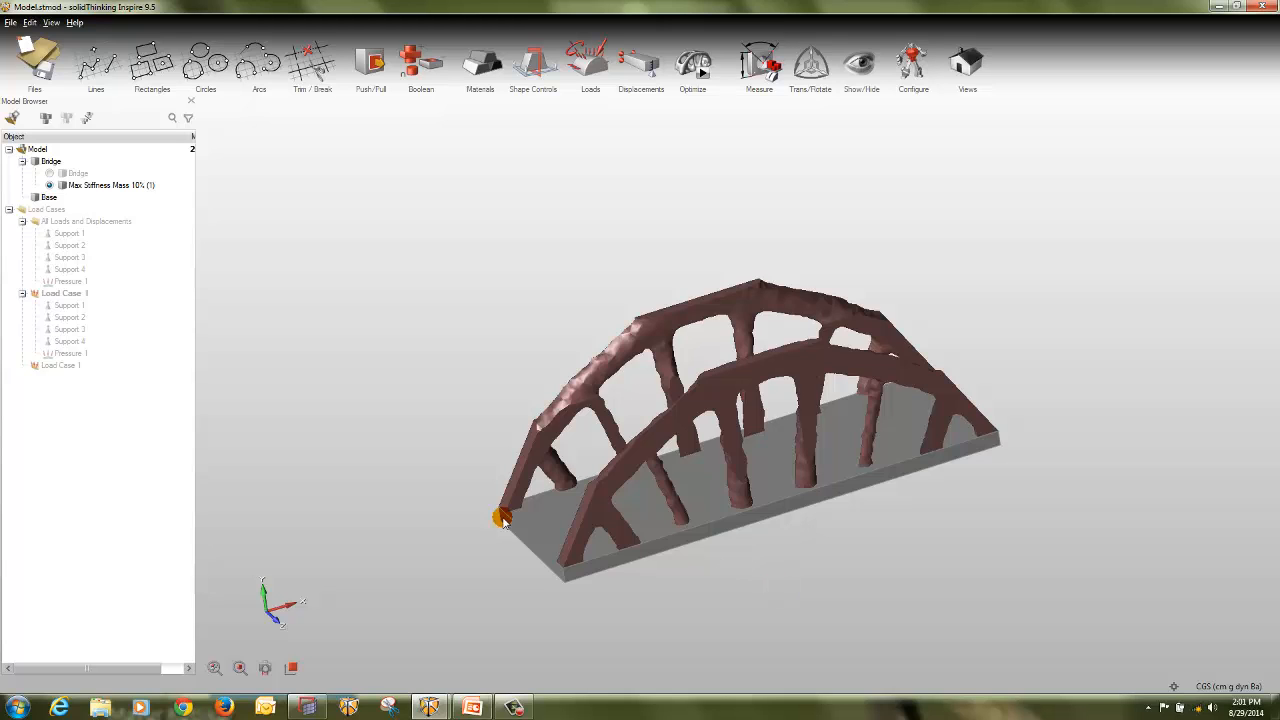
pyautogui.scroll(5, 571, 400)
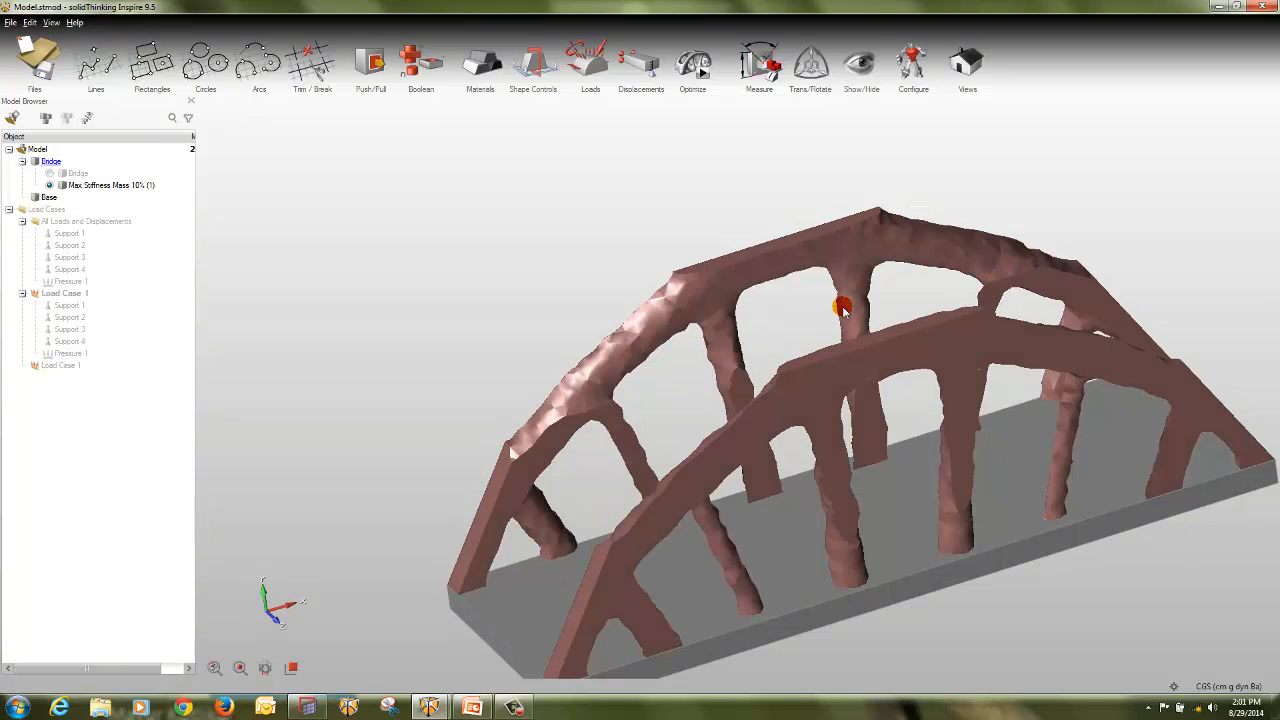
pyautogui.moveTo(843, 308); pyautogui.dragTo(935, 358, button='right')
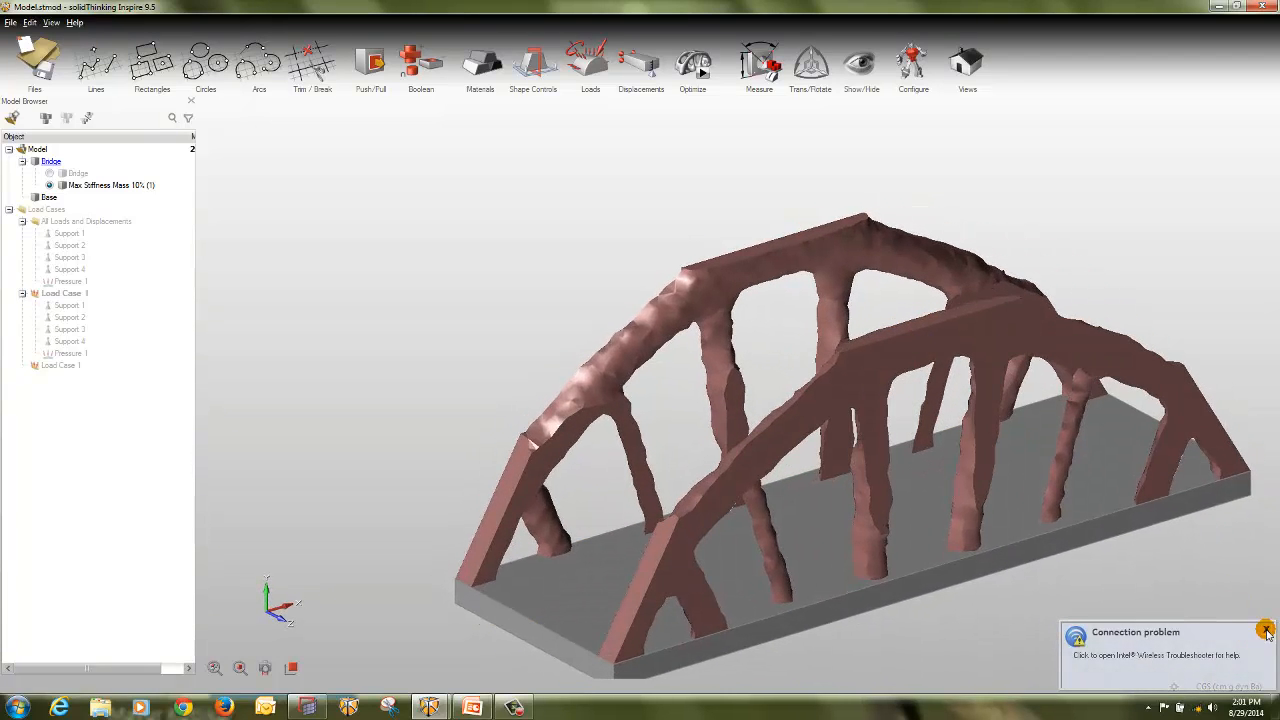
pyautogui.click(1267, 631)
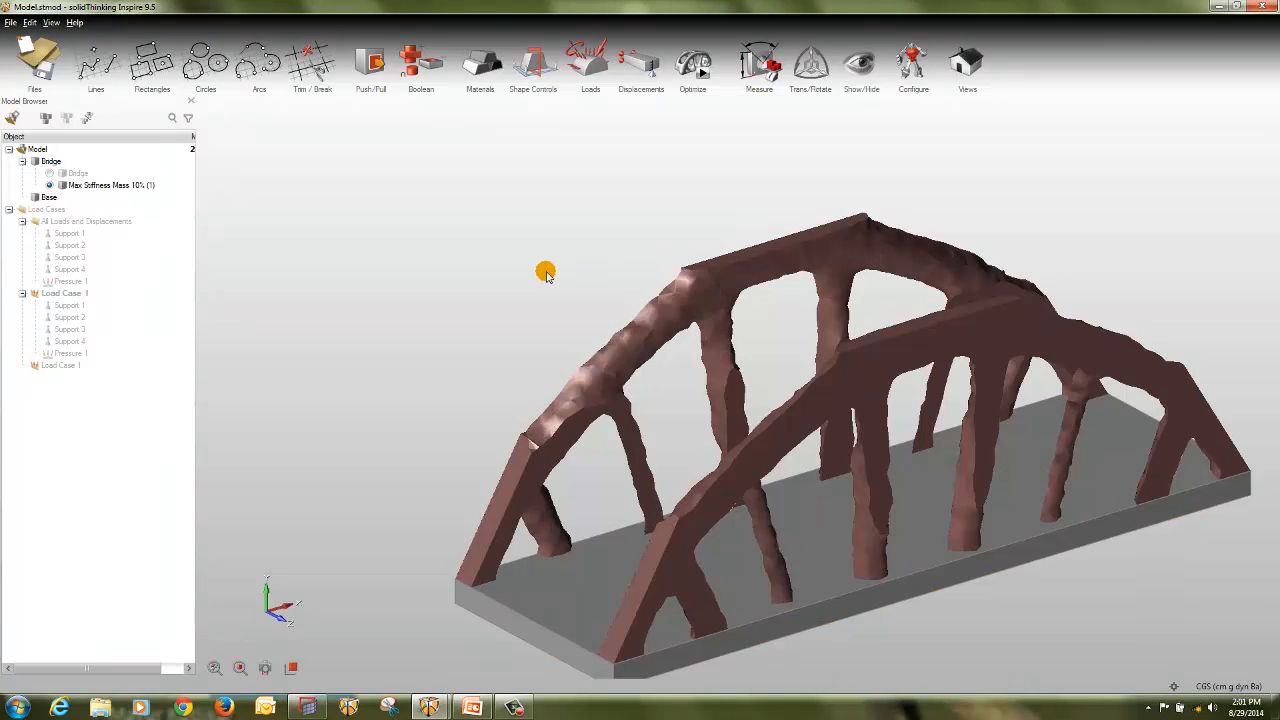